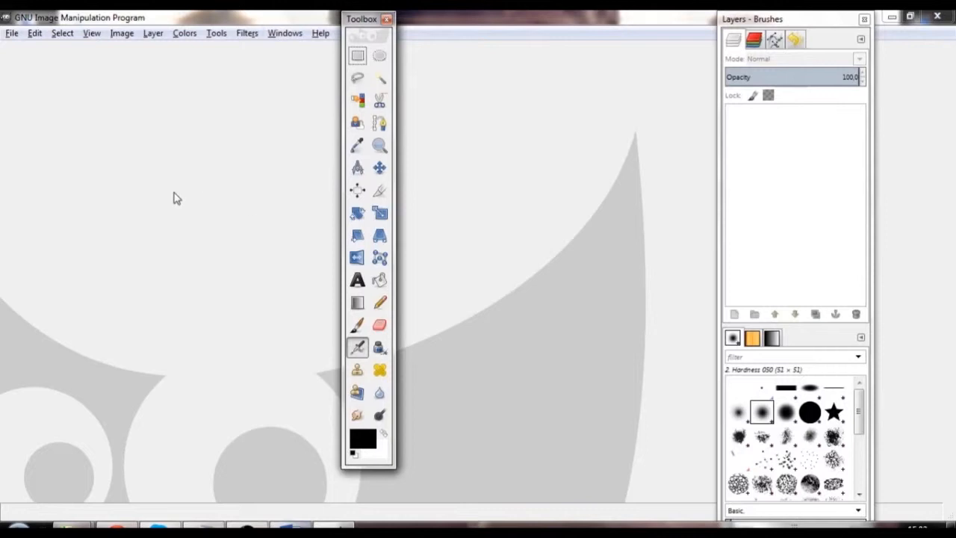
Step: Open Tools_001.xcf from StudentFolder/GIMP - 2D Digital Art/Gimp001_Tools on drive D: and move the Toolbox clear of the canvas
{"action": "left_click", "coordinate": [12, 34]}
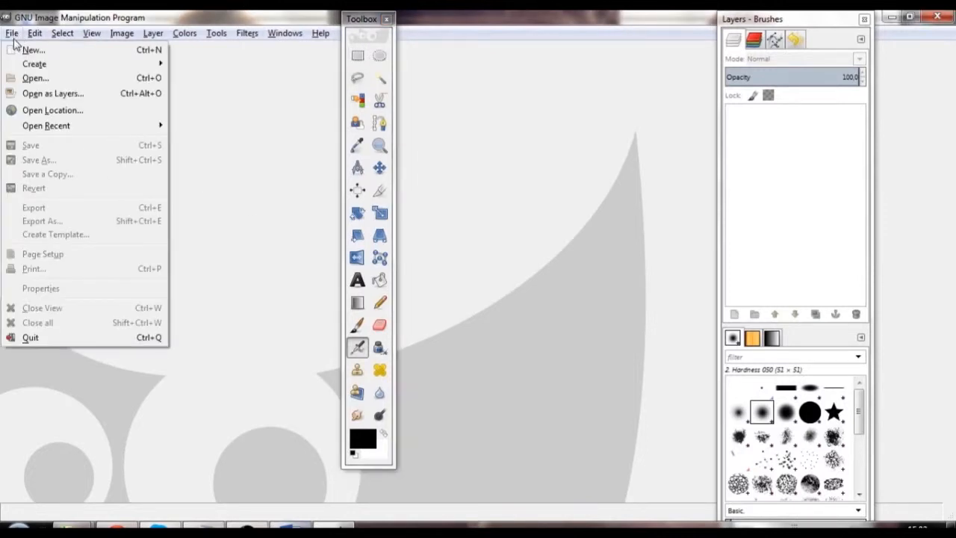
{"action": "left_click", "coordinate": [36, 77]}
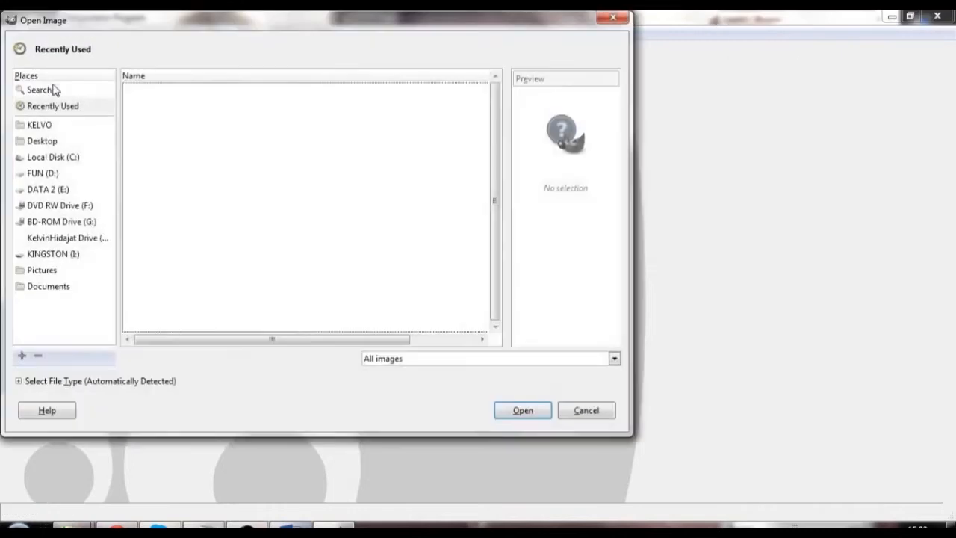
{"action": "left_click", "coordinate": [44, 173]}
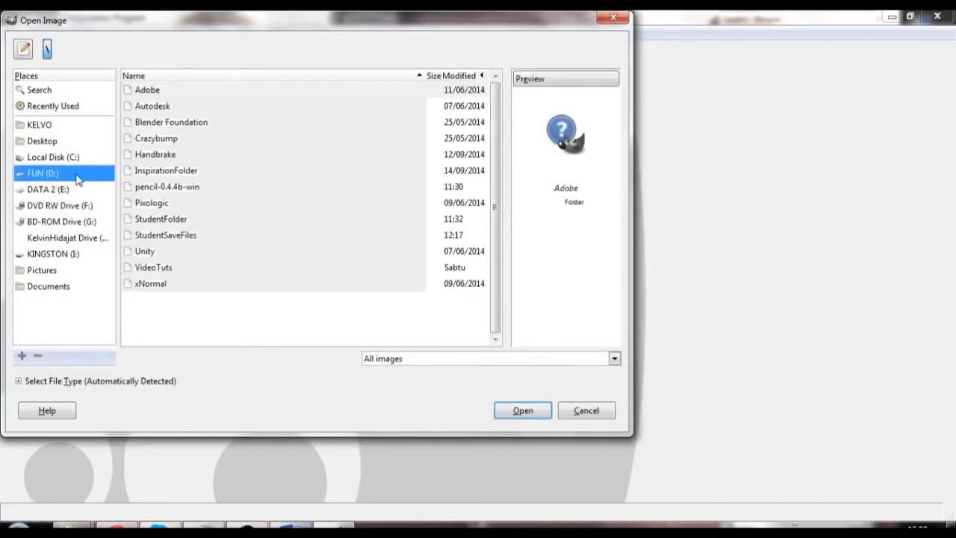
{"action": "double_click", "coordinate": [157, 219]}
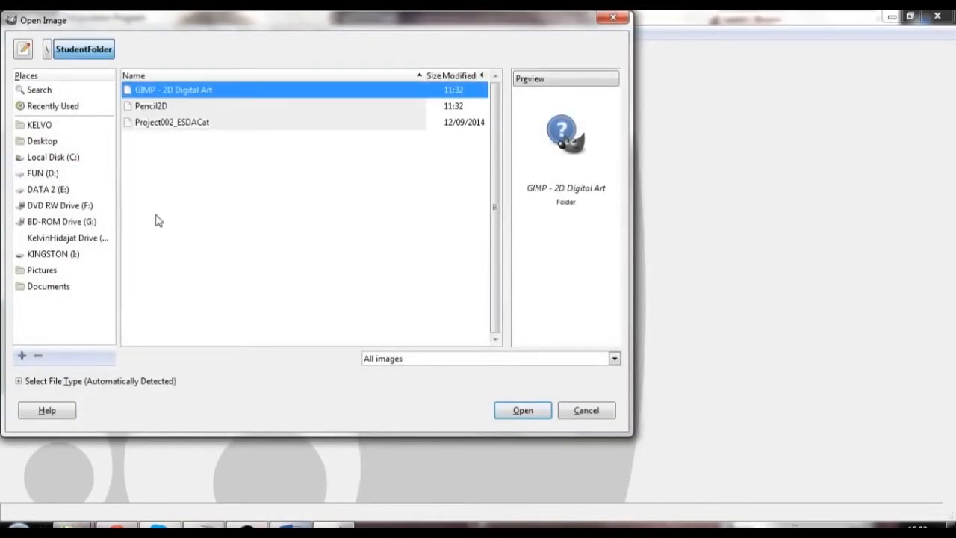
{"action": "double_click", "coordinate": [158, 95]}
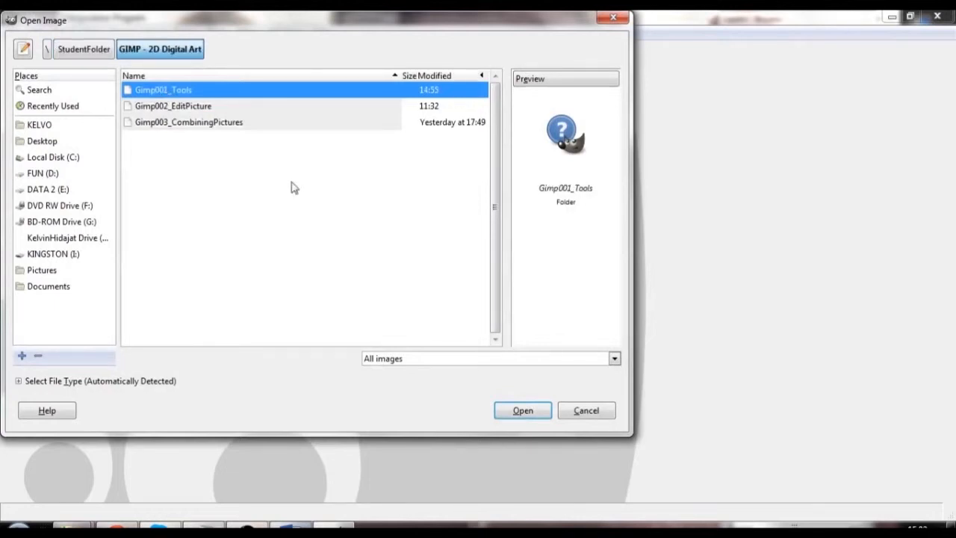
{"action": "left_click", "coordinate": [524, 411]}
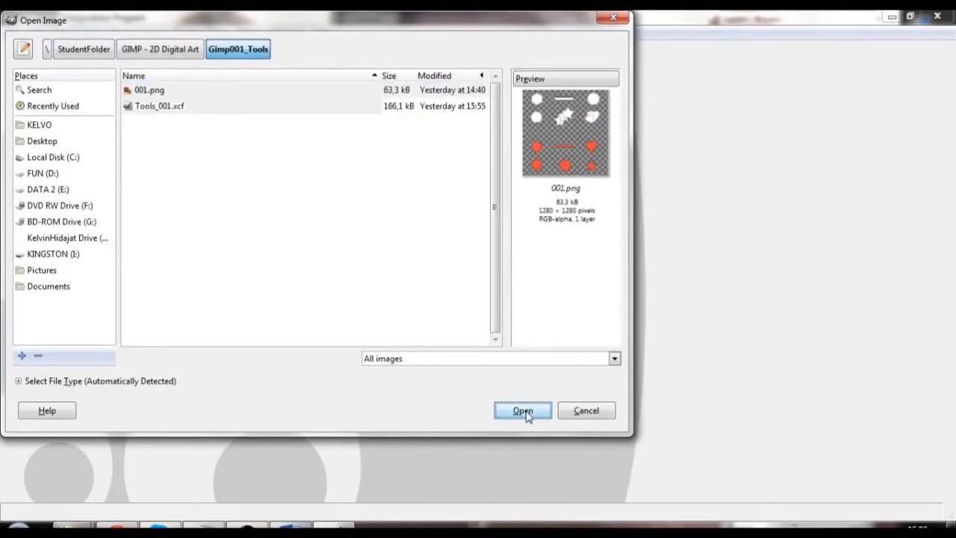
{"action": "left_click", "coordinate": [181, 105]}
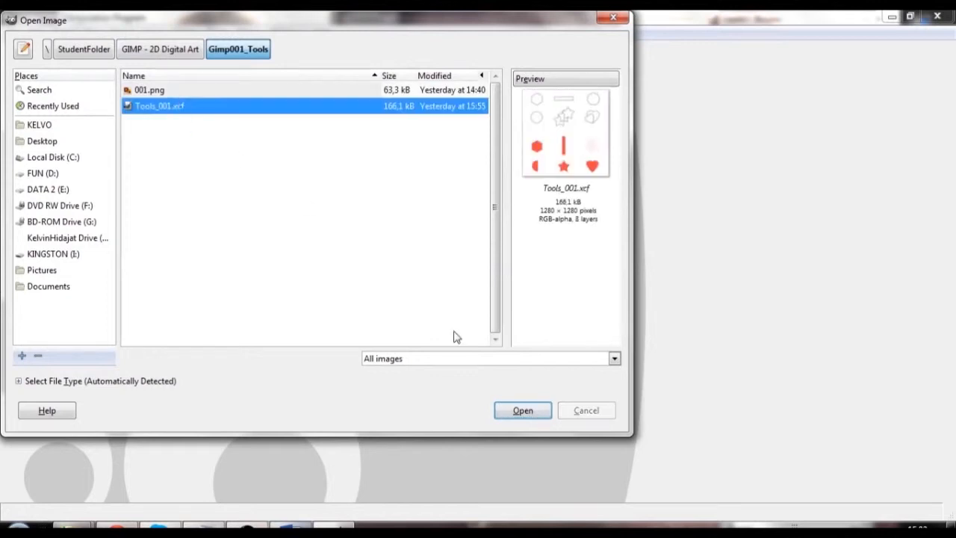
{"action": "left_click", "coordinate": [524, 411]}
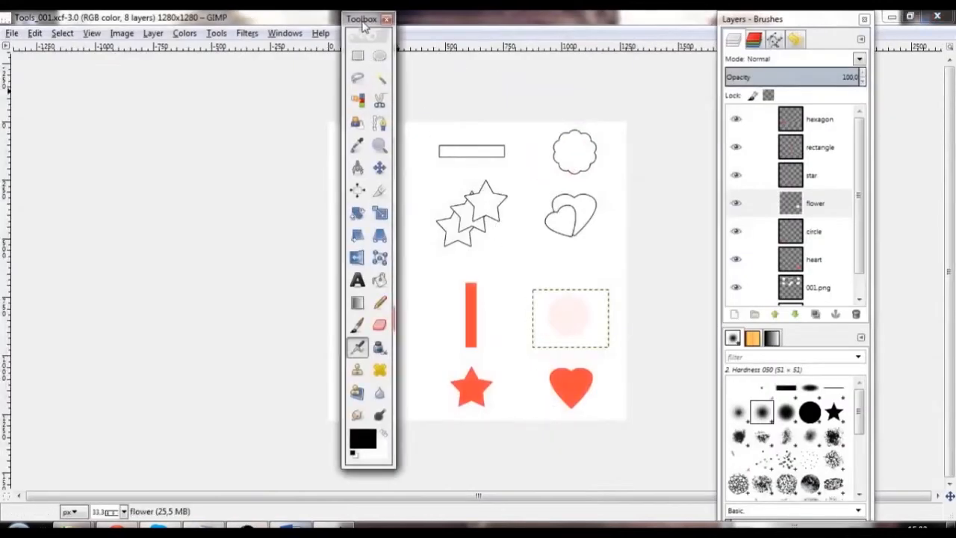
{"action": "left_click_drag", "start_coordinate": [362, 22], "coordinate": [136, 26]}
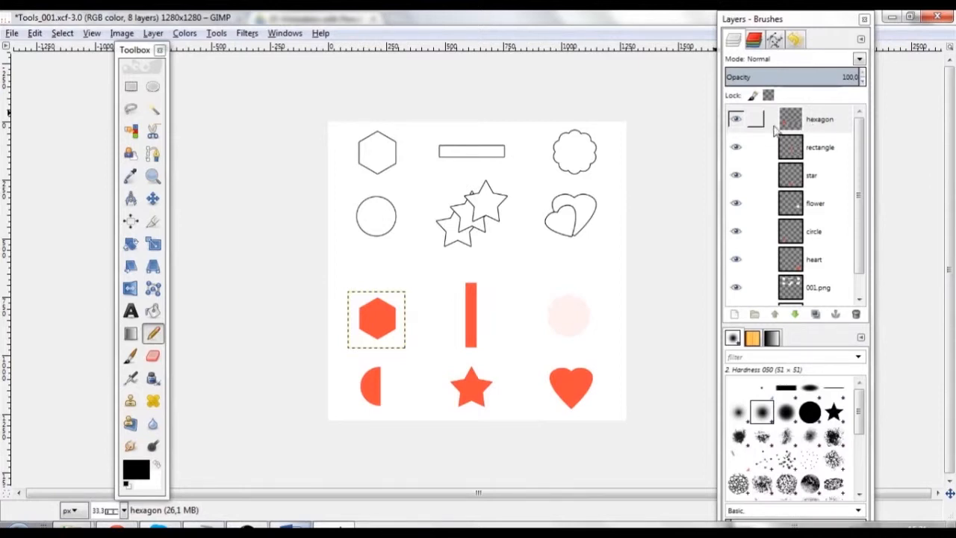
Step: Toggle the hexagon layer's visibility off and on repeatedly to check which shape it holds, leaving it visible
{"action": "left_click", "coordinate": [735, 122]}
{"action": "left_click", "coordinate": [735, 122]}
{"action": "left_click", "coordinate": [735, 121]}
{"action": "left_click", "coordinate": [735, 122]}
{"action": "left_click", "coordinate": [735, 121]}
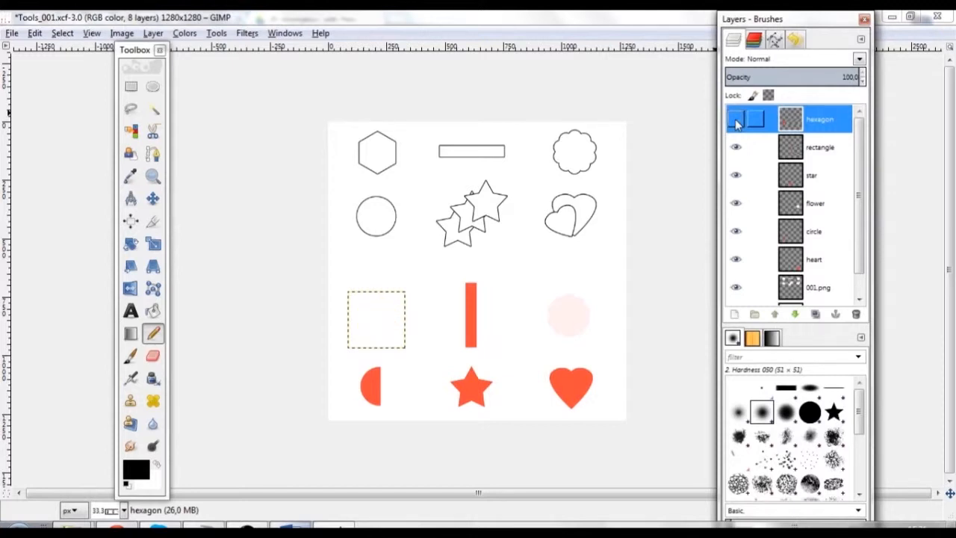
{"action": "left_click", "coordinate": [735, 121]}
{"action": "left_click", "coordinate": [736, 121]}
{"action": "left_click", "coordinate": [735, 122]}
{"action": "left_click", "coordinate": [736, 122]}
{"action": "left_click", "coordinate": [736, 122]}
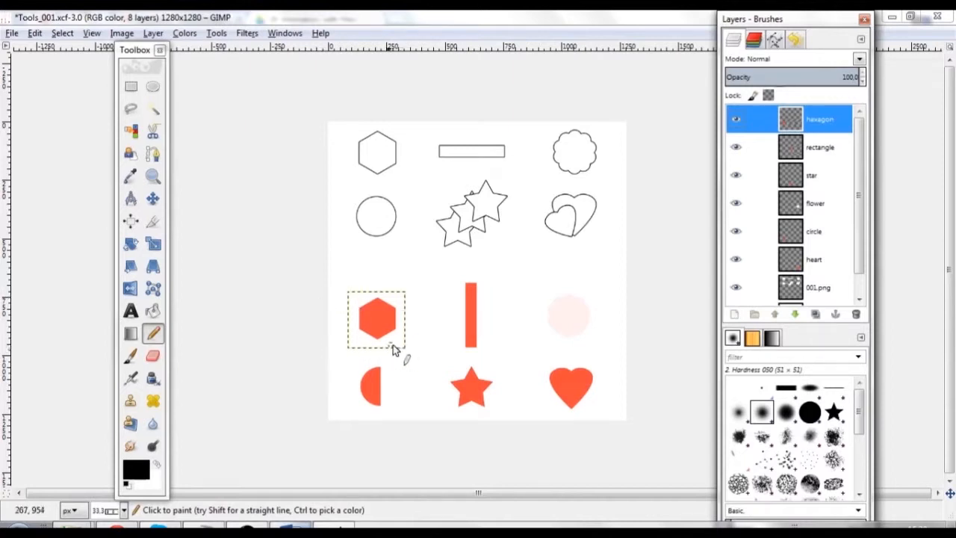
Step: Try a black diagonal Pencil stroke across the red hexagon on the hexagon layer and undo it
{"action": "left_click", "coordinate": [131, 358]}
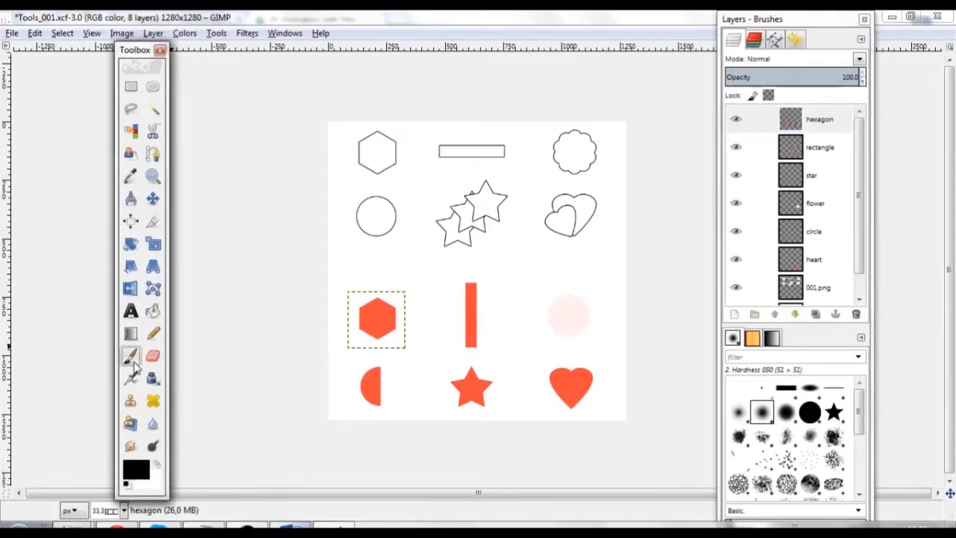
{"action": "left_click", "coordinate": [154, 335]}
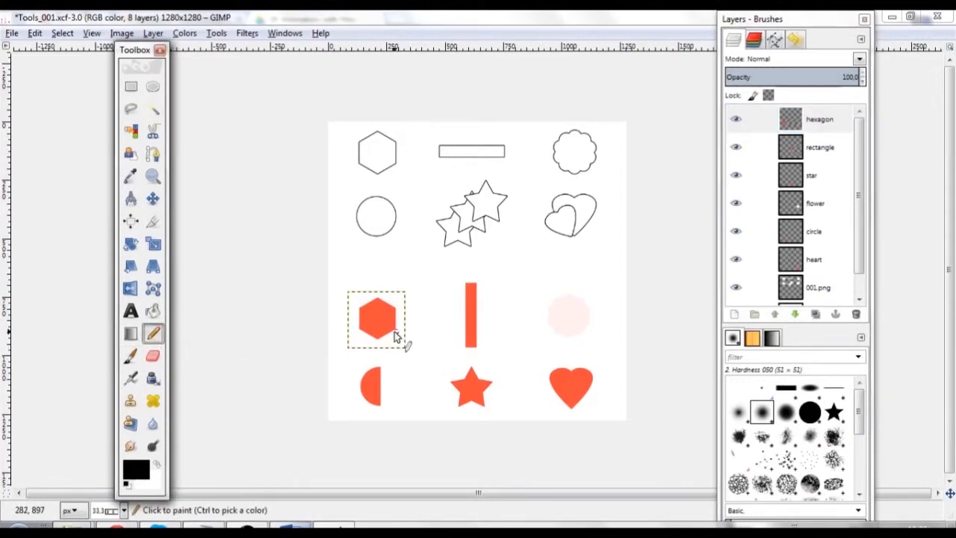
{"action": "left_click_drag", "start_coordinate": [347, 296], "coordinate": [404, 346]}
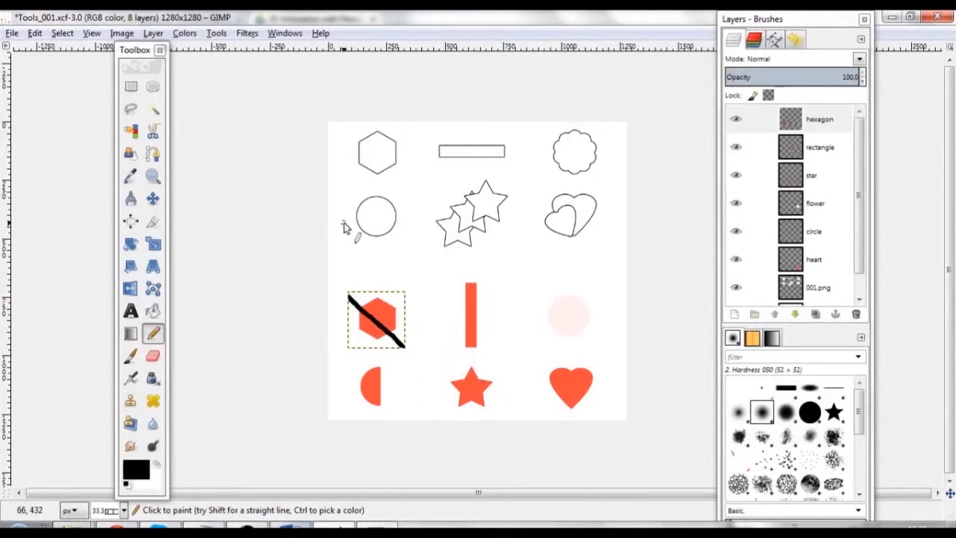
{"action": "key", "text": "ctrl+z"}
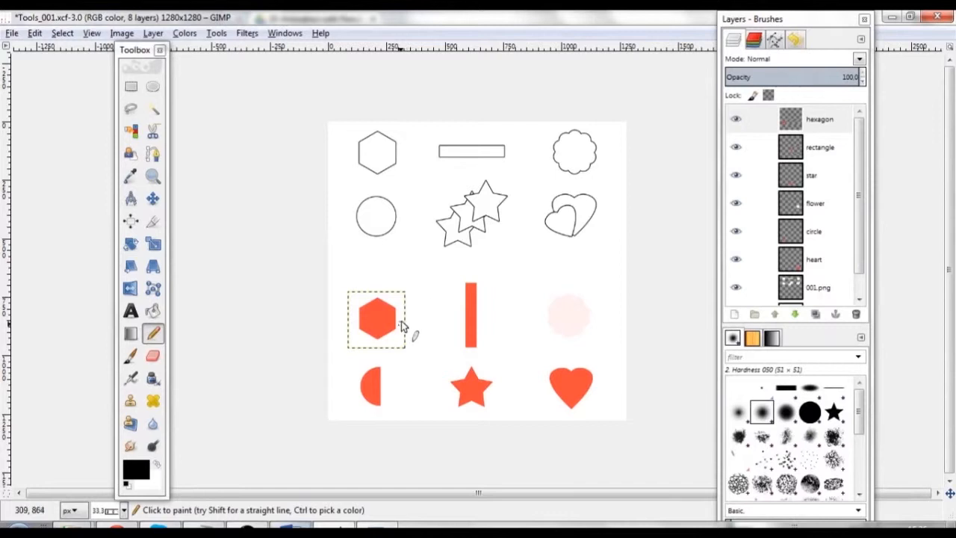
Step: Move the red hexagon onto the hexagon outline and the vertical red bar up over the rectangle outline
{"action": "left_click", "coordinate": [152, 199]}
{"action": "left_click_drag", "start_coordinate": [378, 335], "coordinate": [377, 162]}
{"action": "left_click", "coordinate": [382, 165]}
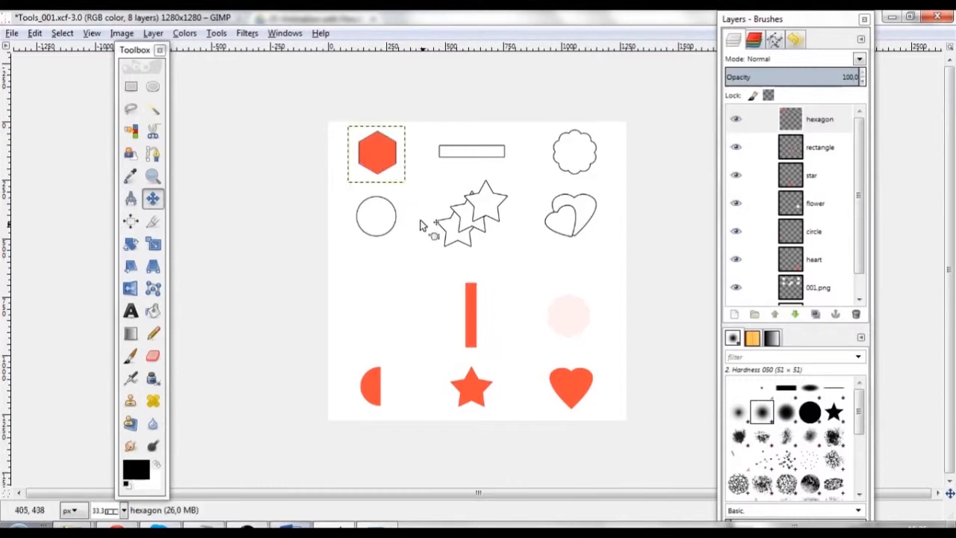
{"action": "left_click_drag", "start_coordinate": [473, 340], "coordinate": [472, 167]}
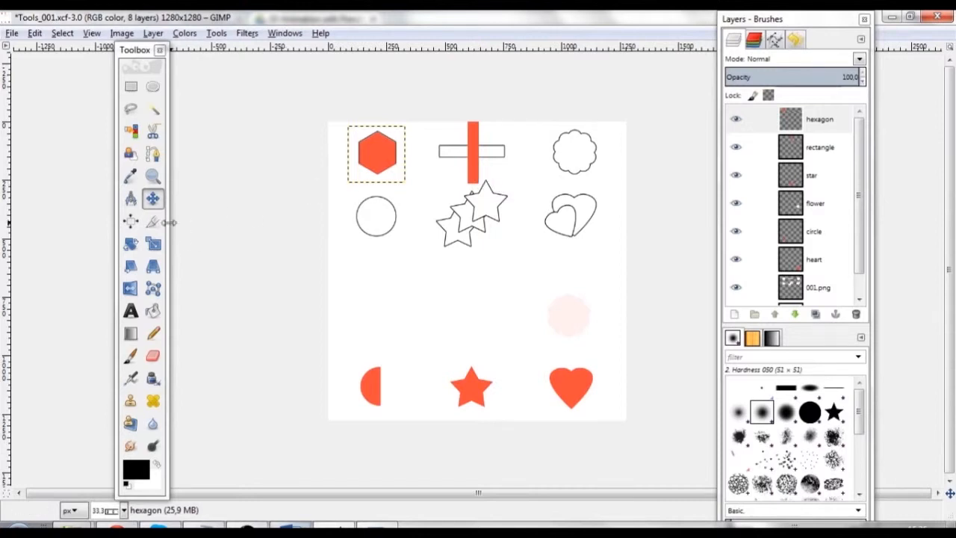
{"action": "left_click", "coordinate": [133, 247]}
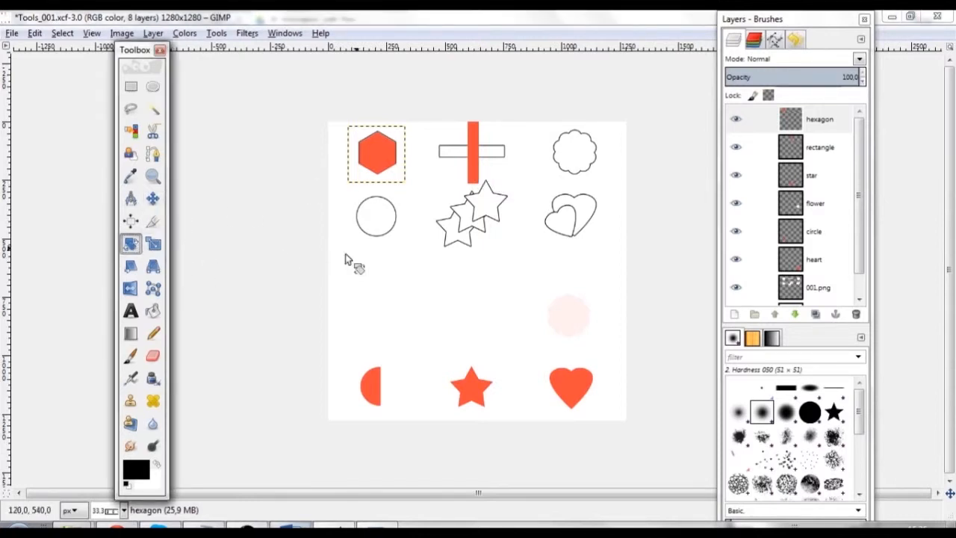
{"action": "left_click", "coordinate": [441, 161]}
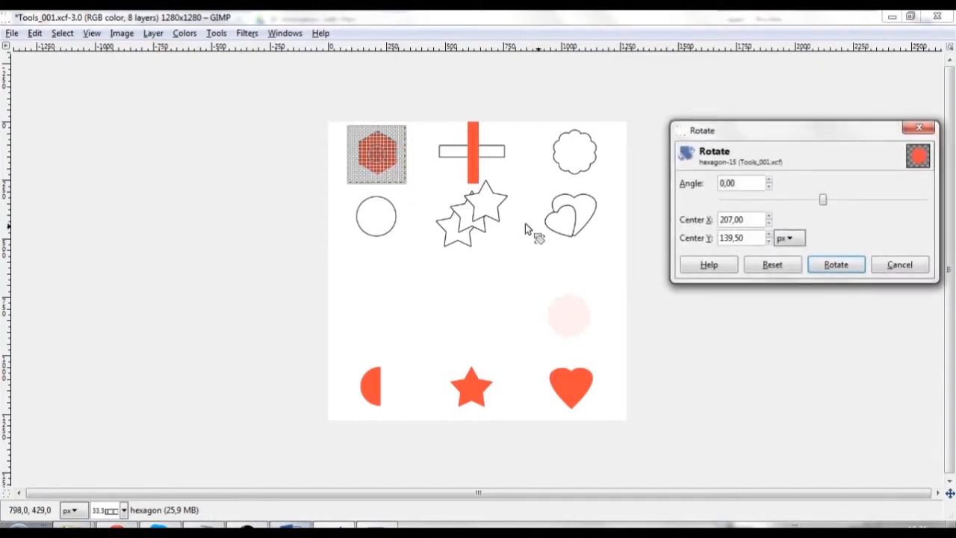
{"action": "left_click_drag", "start_coordinate": [827, 201], "coordinate": [837, 219]}
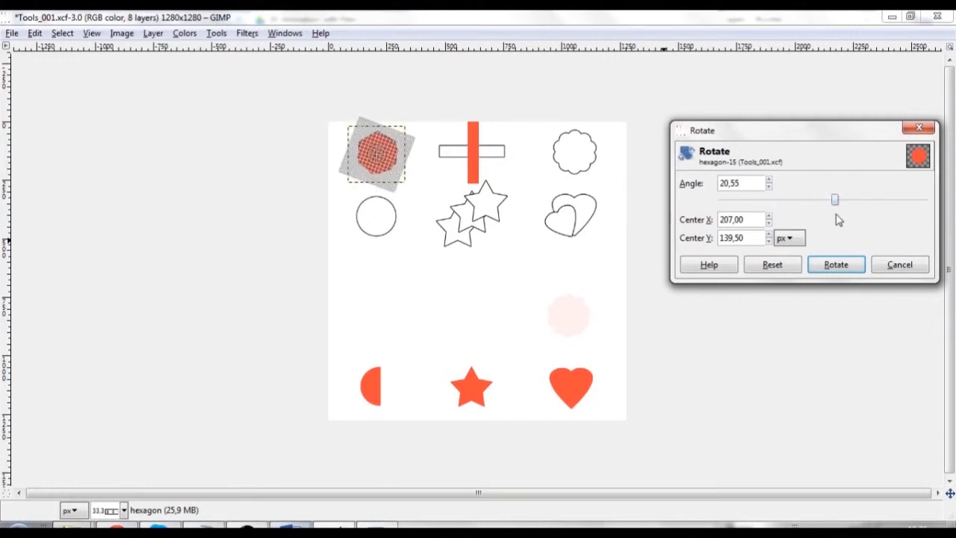
{"action": "left_click", "coordinate": [898, 265]}
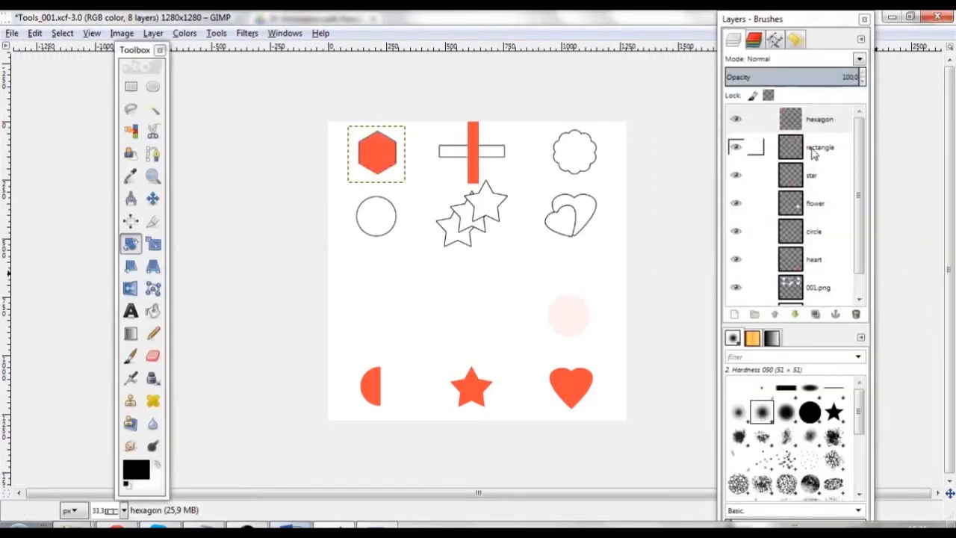
Step: Rotate the rectangle layer by 90 degrees and move the red bar so it fills the rectangle outline
{"action": "left_click", "coordinate": [813, 152]}
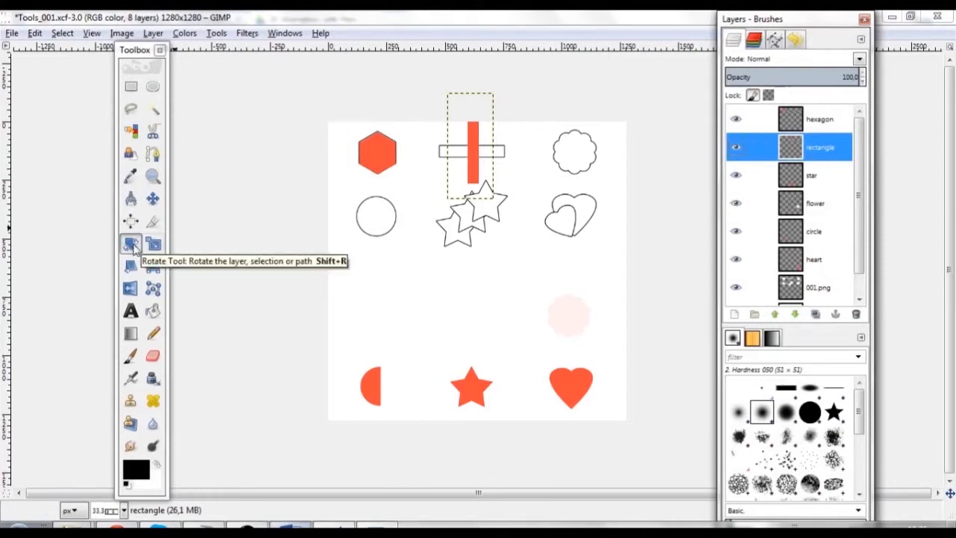
{"action": "left_click", "coordinate": [474, 157]}
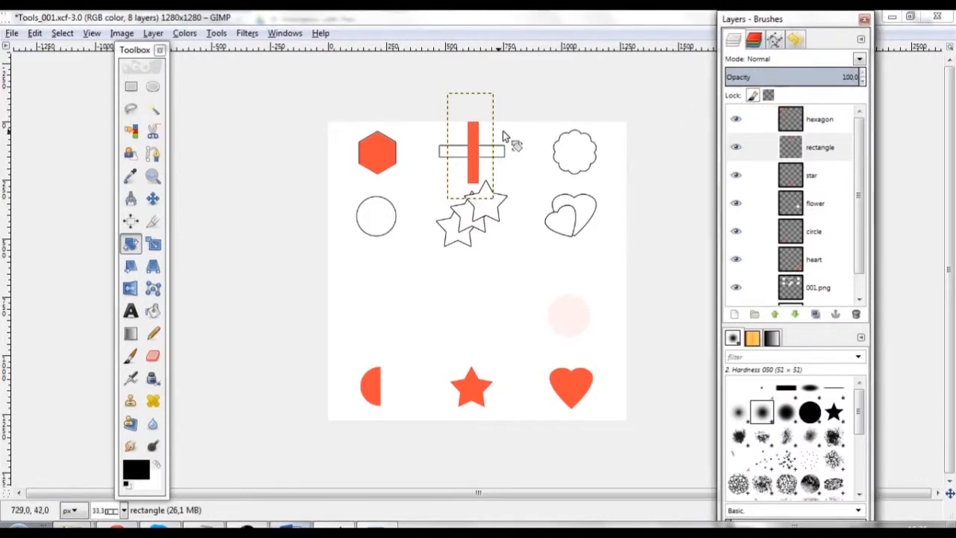
{"action": "left_click", "coordinate": [482, 150]}
{"action": "key", "text": "Tab"}
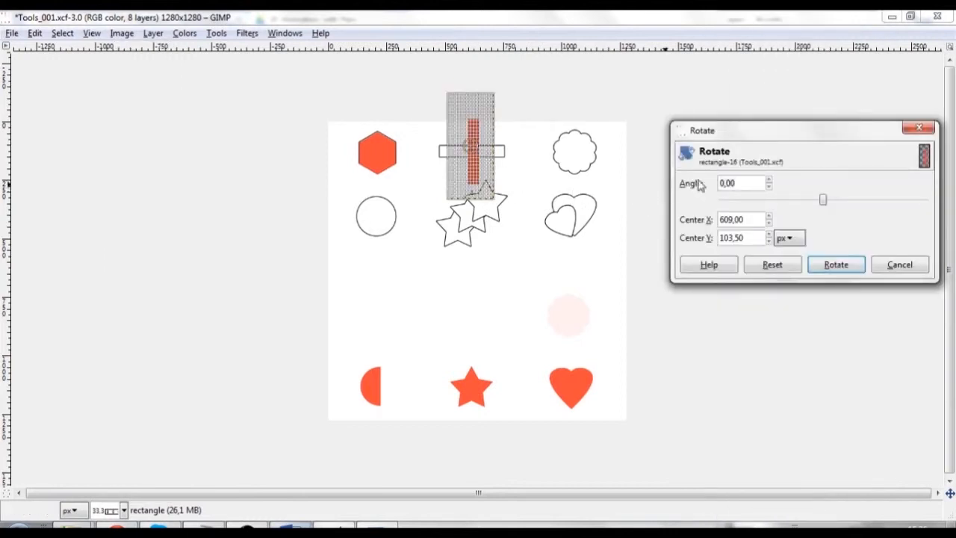
{"action": "left_click_drag", "start_coordinate": [747, 133], "coordinate": [684, 130]}
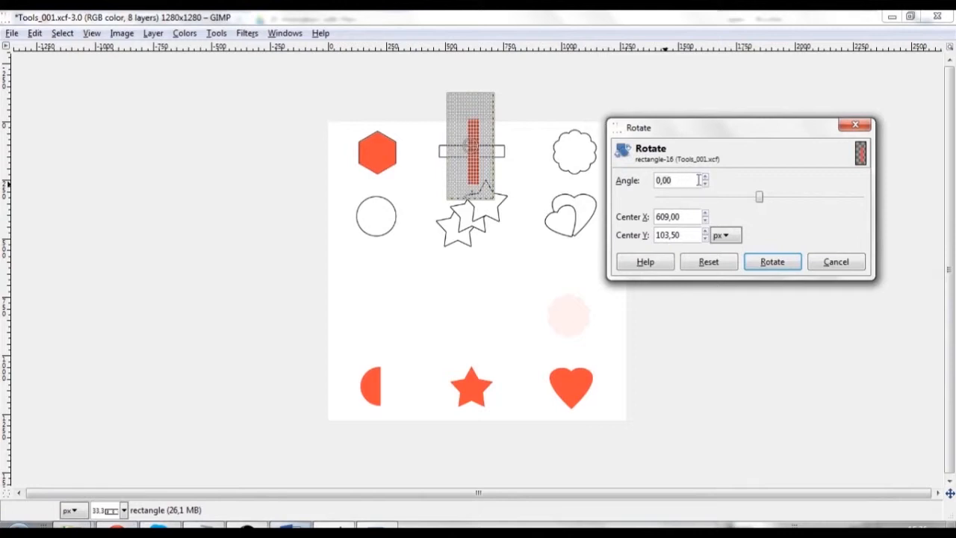
{"action": "left_click_drag", "start_coordinate": [758, 196], "coordinate": [812, 201]}
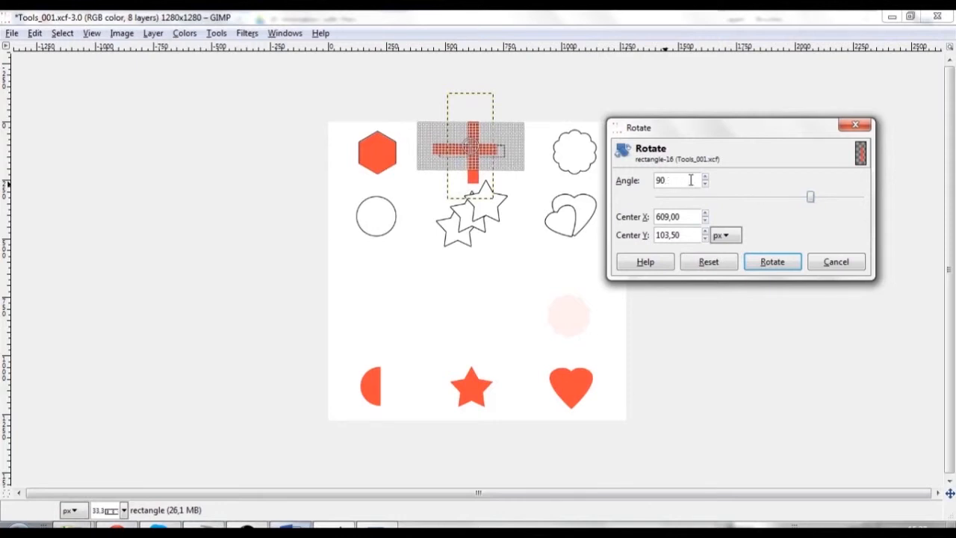
{"action": "left_click", "coordinate": [777, 263]}
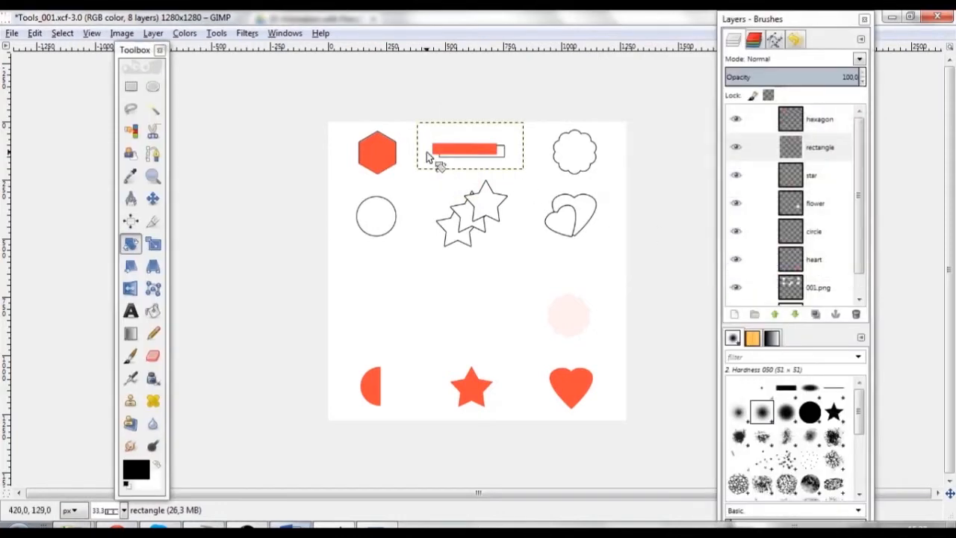
{"action": "left_click", "coordinate": [152, 198]}
{"action": "left_click_drag", "start_coordinate": [456, 154], "coordinate": [464, 157]}
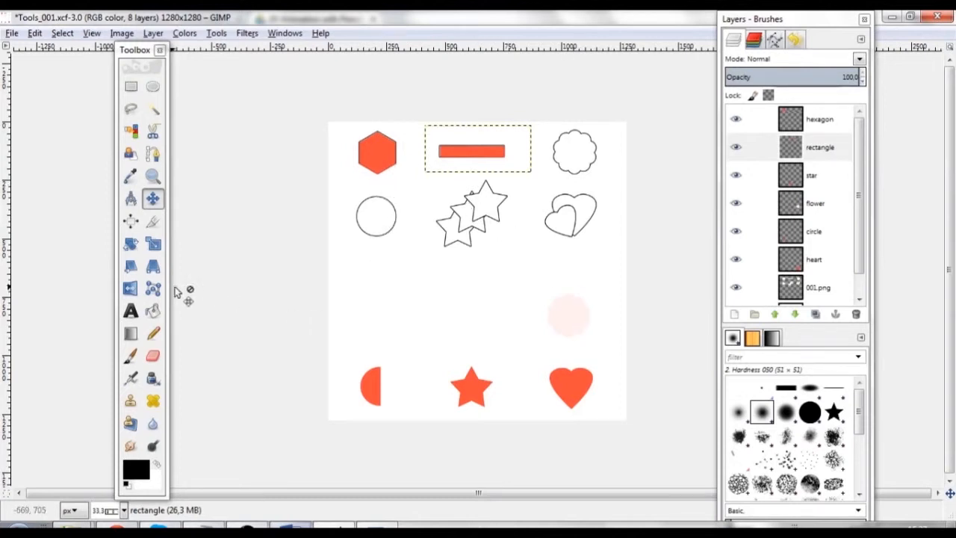
Step: Sample the red of the rectangle with the Color Picker as the foreground color
{"action": "left_click", "coordinate": [131, 179]}
{"action": "double_click", "coordinate": [131, 177]}
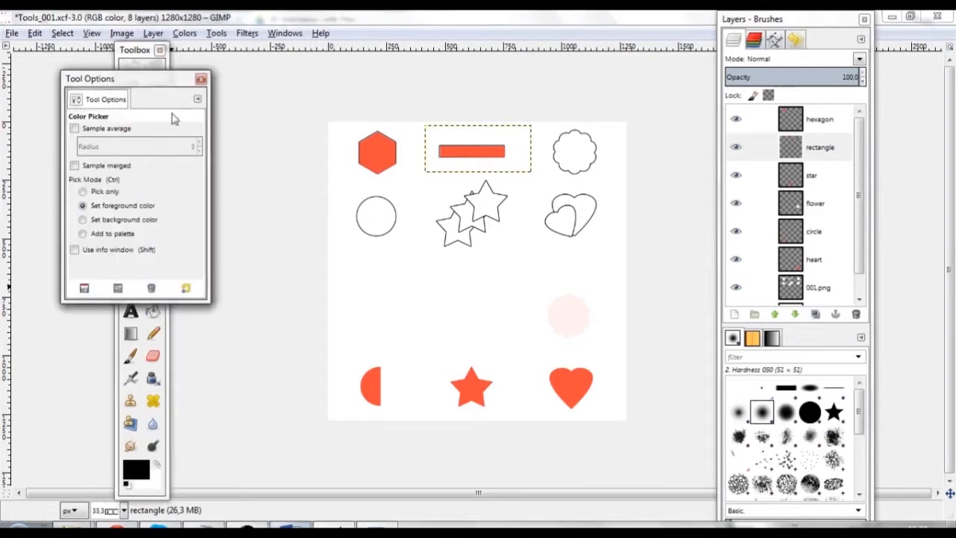
{"action": "left_click", "coordinate": [197, 79]}
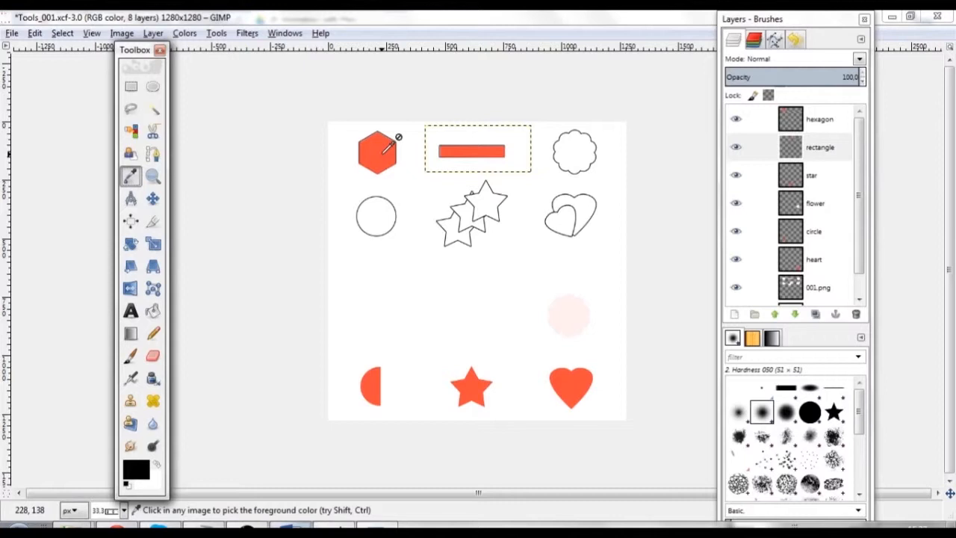
{"action": "left_click", "coordinate": [458, 153]}
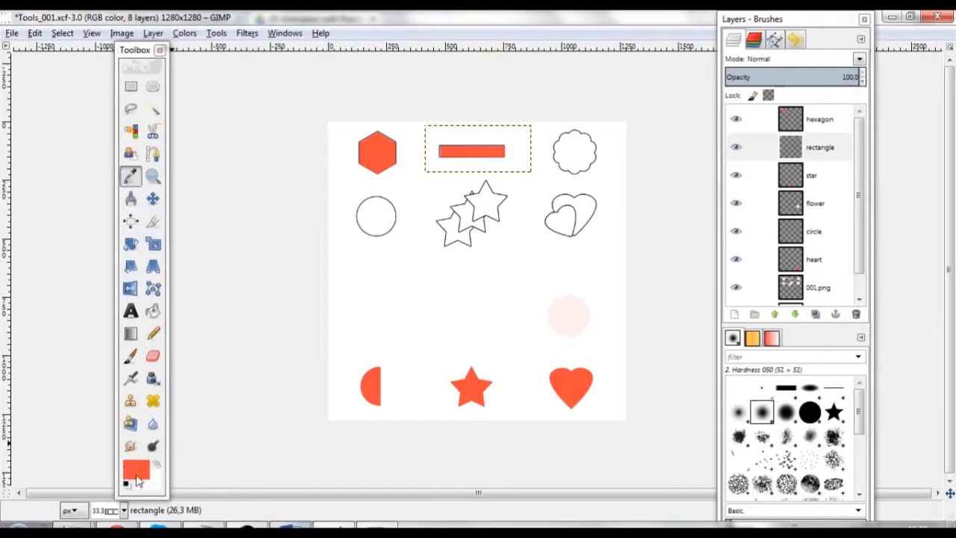
Step: Bucket-fill the pale flower on the flower layer with the red foreground color and move it onto the flower outline
{"action": "left_click", "coordinate": [152, 310]}
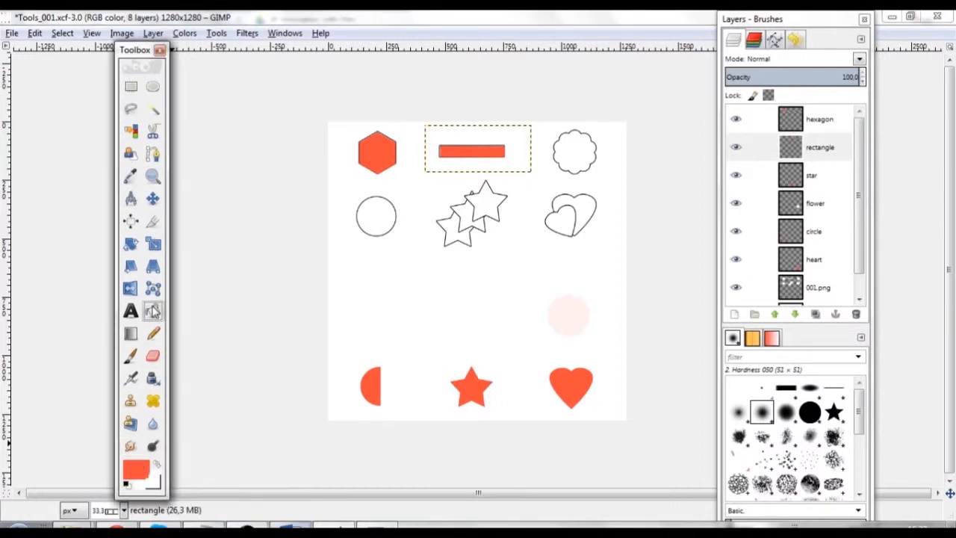
{"action": "left_click", "coordinate": [805, 206]}
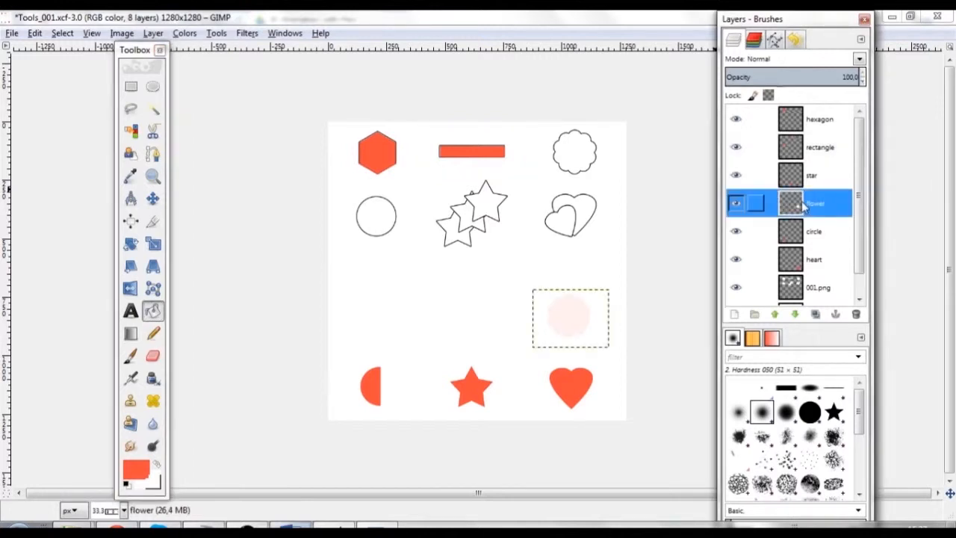
{"action": "left_click", "coordinate": [565, 315]}
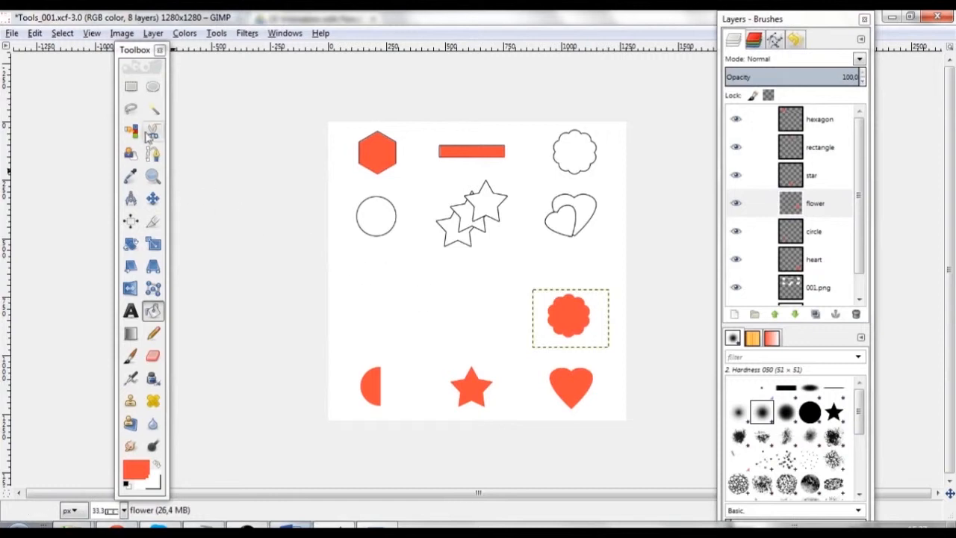
{"action": "left_click", "coordinate": [153, 198]}
{"action": "left_click_drag", "start_coordinate": [565, 330], "coordinate": [569, 159]}
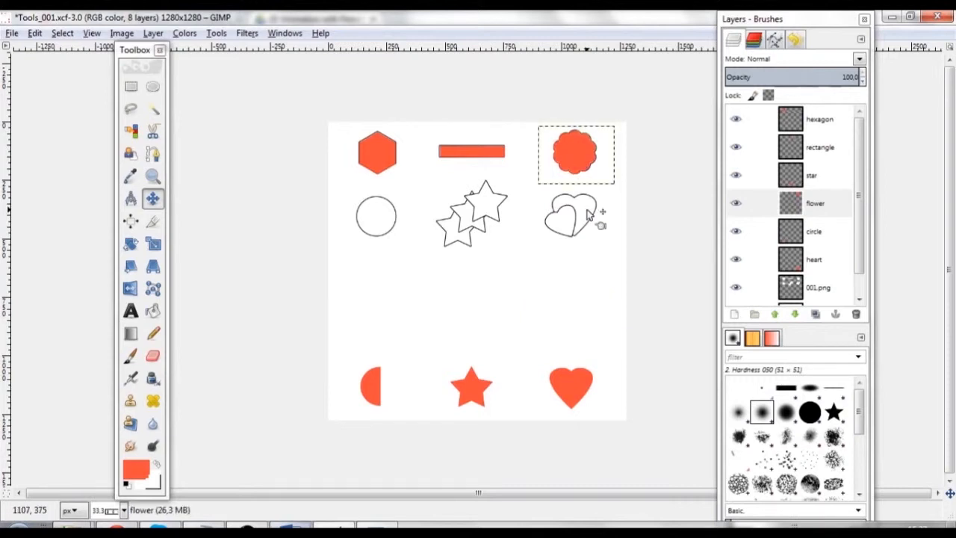
Step: Save the image and move the red half circle onto the matching half of the circle outline
{"action": "key", "text": "ctrl+s"}
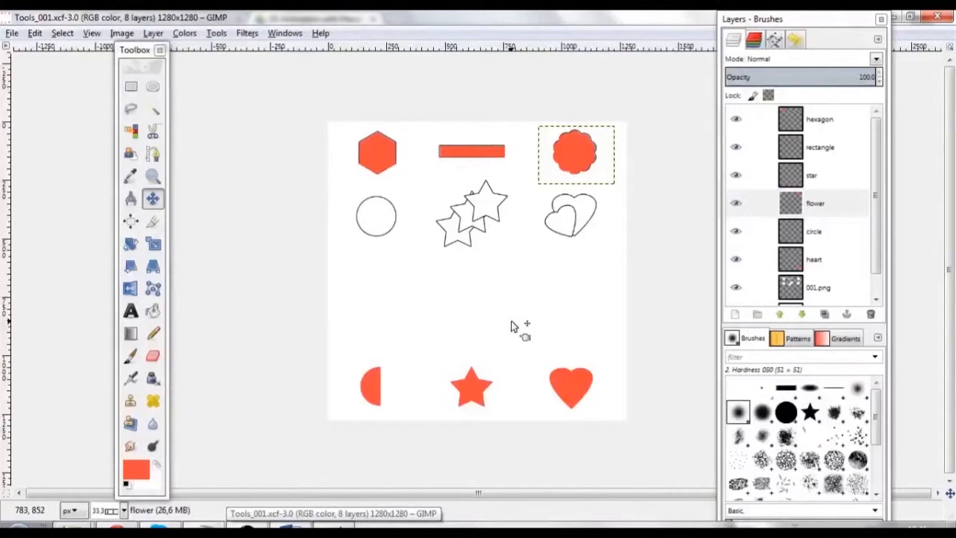
{"action": "left_click_drag", "start_coordinate": [375, 389], "coordinate": [371, 212]}
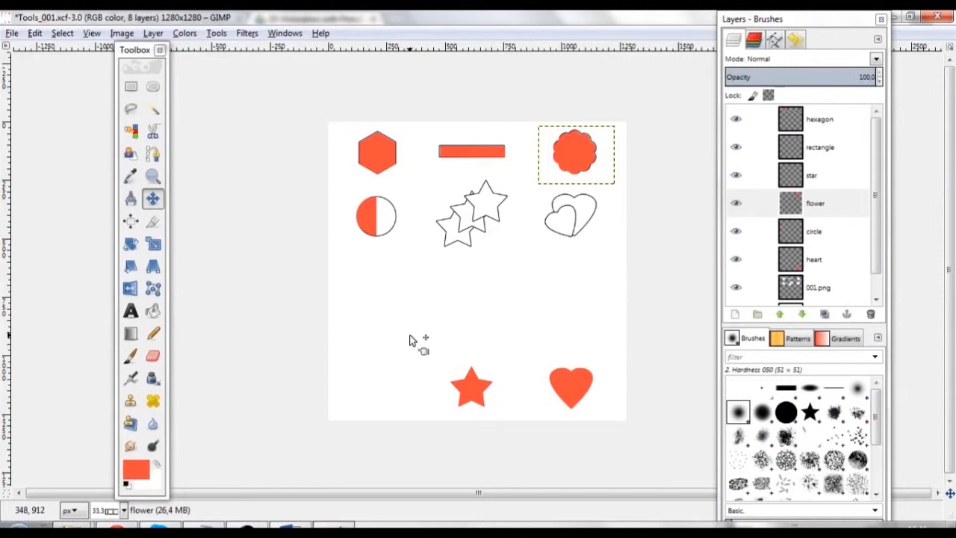
Step: Duplicate the circle layer
{"action": "left_click", "coordinate": [819, 232]}
{"action": "left_click", "coordinate": [153, 33]}
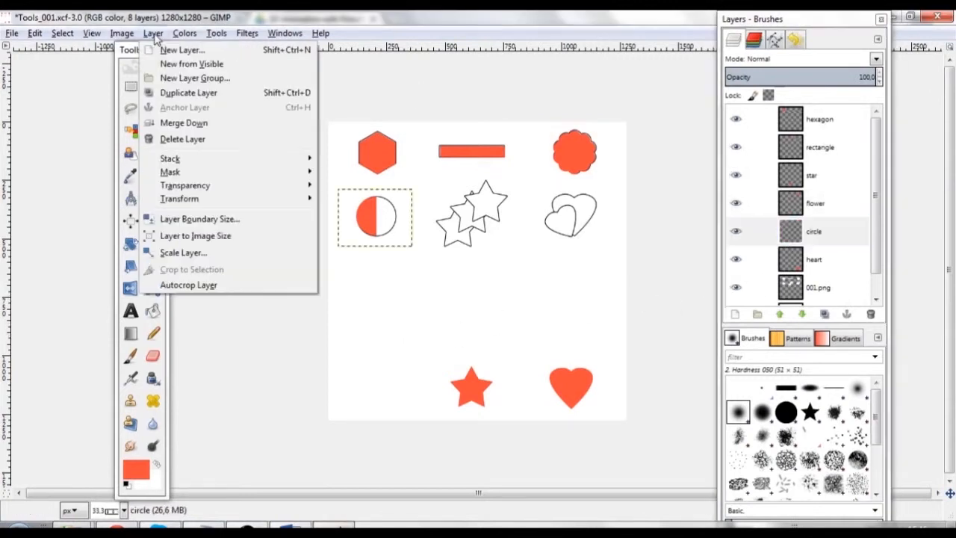
{"action": "left_click", "coordinate": [188, 93]}
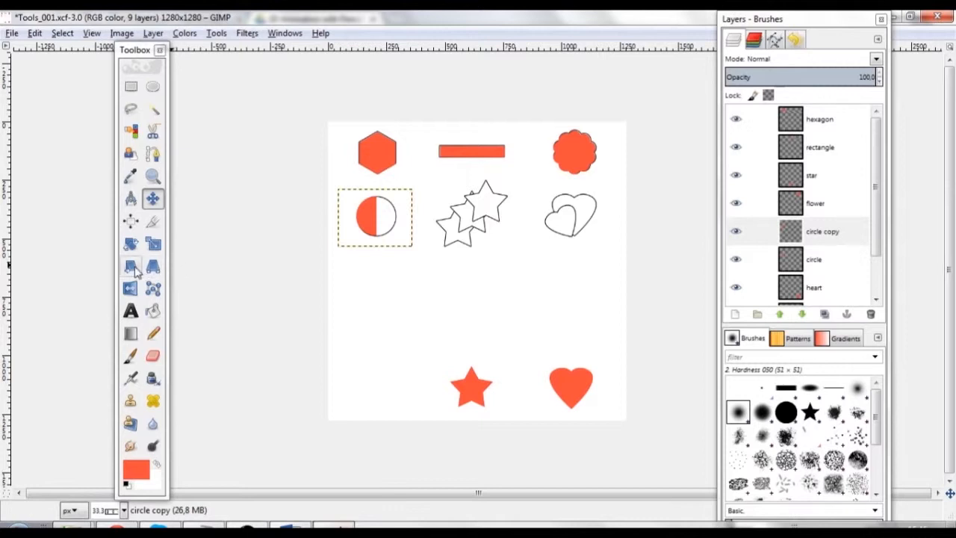
Step: Flip the circle copy layer horizontally and move it to fill the remaining half of the circle outline
{"action": "left_click", "coordinate": [130, 290]}
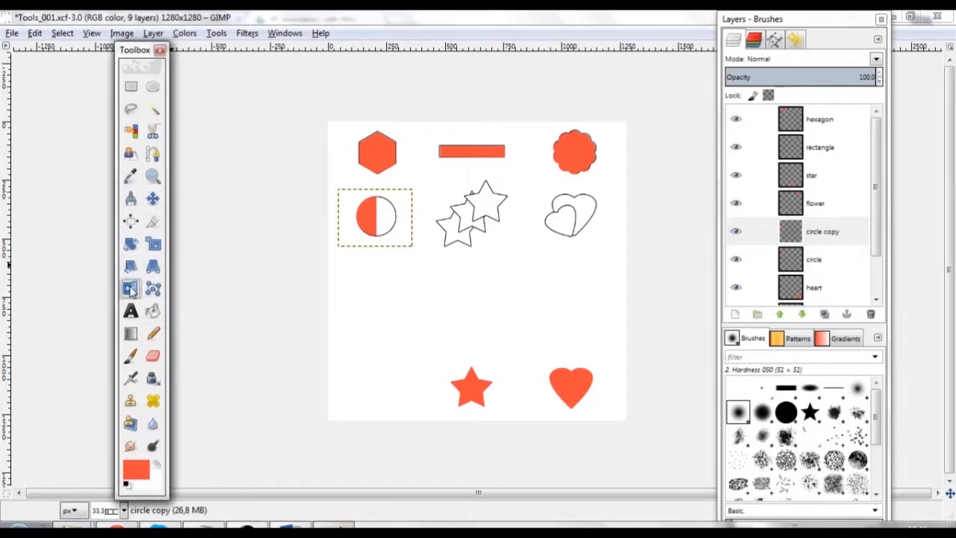
{"action": "left_click", "coordinate": [365, 225]}
{"action": "left_click", "coordinate": [153, 198]}
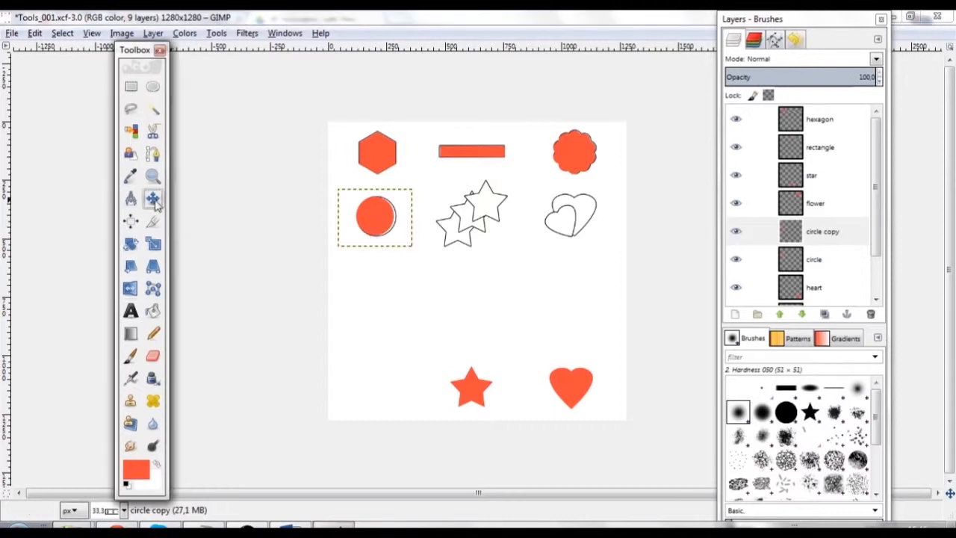
{"action": "left_click", "coordinate": [382, 220]}
{"action": "left_click_drag", "start_coordinate": [381, 215], "coordinate": [385, 215]}
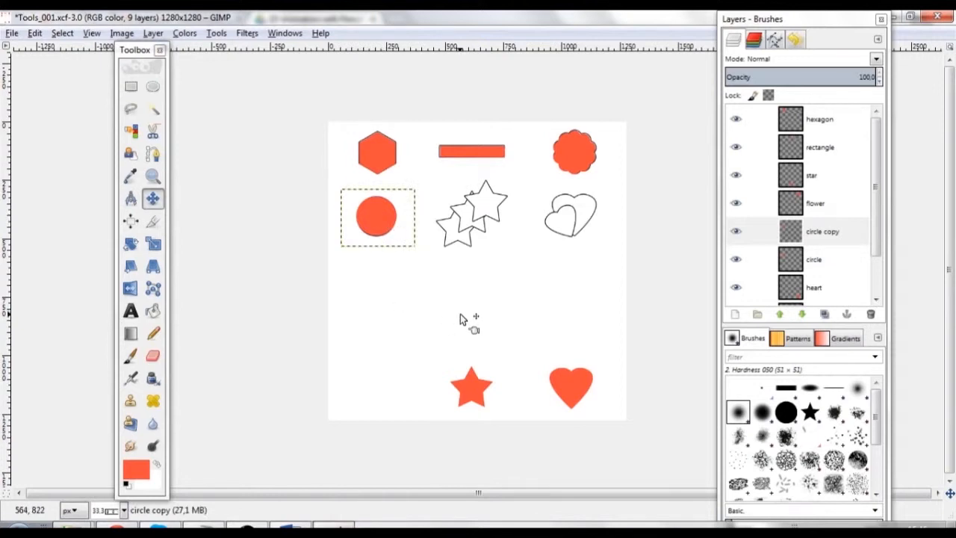
Step: Duplicate the star layer twice to get three stacked stars
{"action": "left_click", "coordinate": [814, 177]}
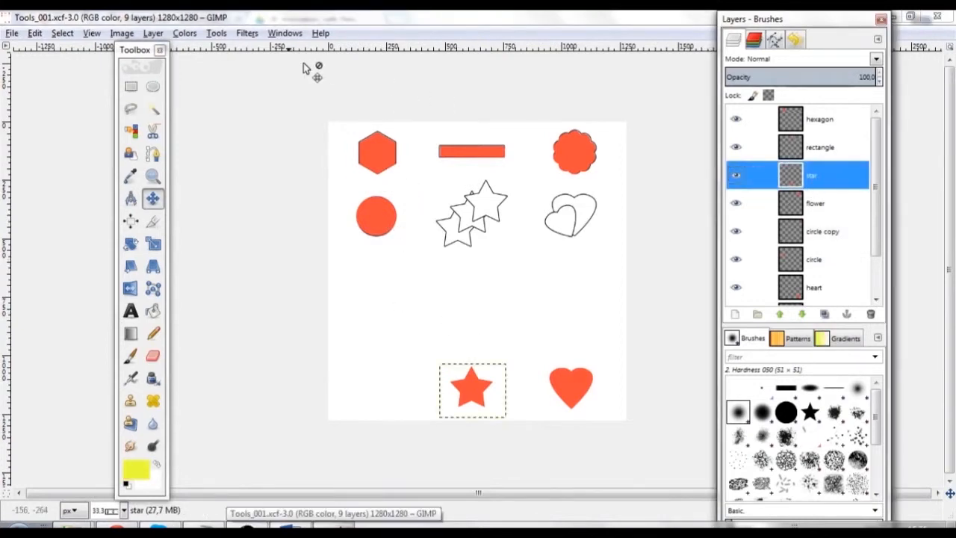
{"action": "left_click", "coordinate": [153, 33]}
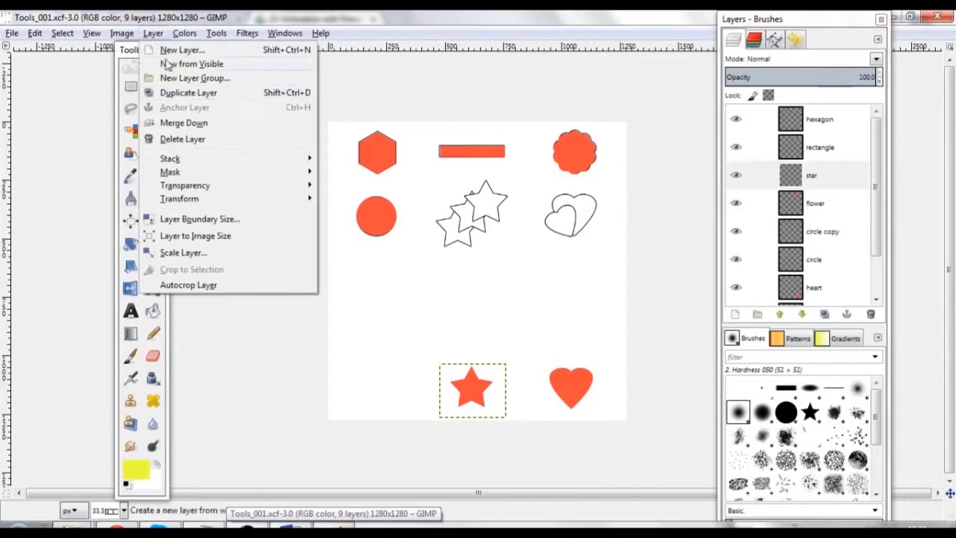
{"action": "left_click", "coordinate": [186, 91]}
{"action": "left_click", "coordinate": [154, 33]}
{"action": "left_click", "coordinate": [196, 95]}
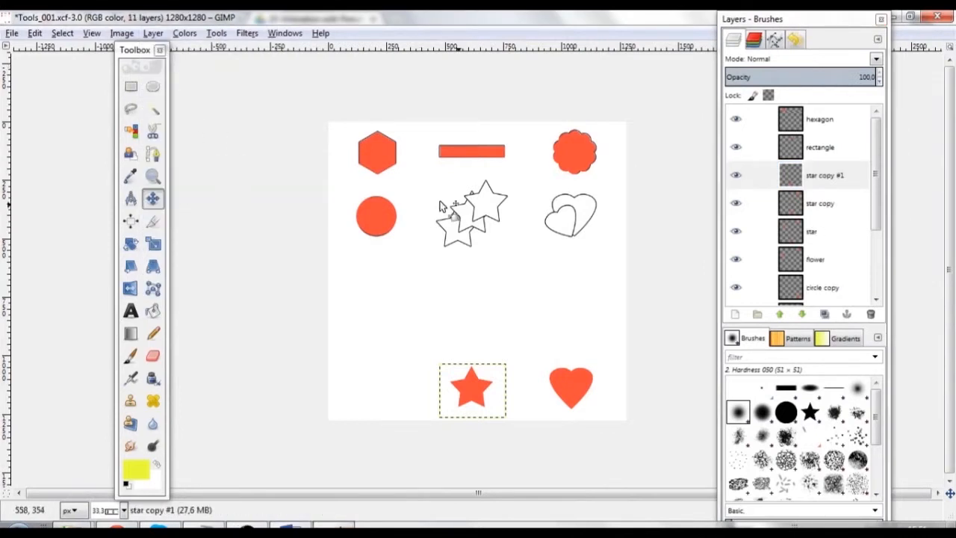
Step: Move two of the stacked stars apart into the empty area above the original star position
{"action": "left_click", "coordinate": [810, 235]}
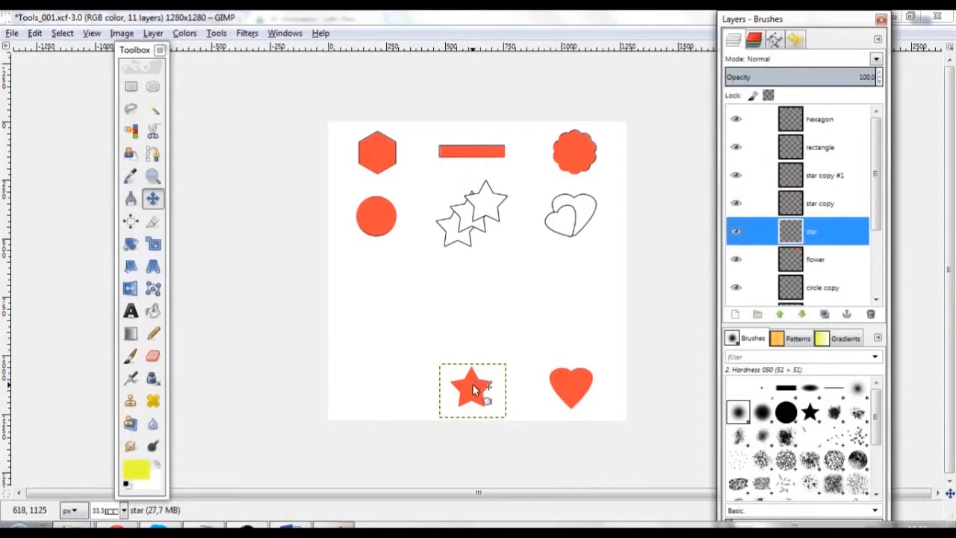
{"action": "left_click_drag", "start_coordinate": [472, 383], "coordinate": [463, 321]}
{"action": "left_click", "coordinate": [819, 203]}
{"action": "left_click_drag", "start_coordinate": [472, 387], "coordinate": [533, 325]}
Step: Bucket-fill the star on the star copy #1 layer with the yellow foreground color
{"action": "left_click", "coordinate": [829, 183]}
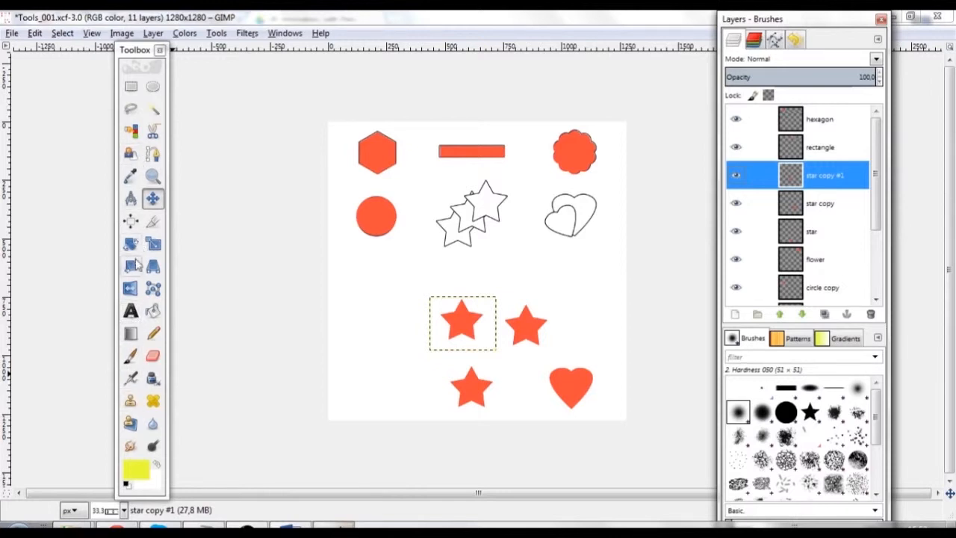
{"action": "left_click", "coordinate": [152, 310]}
{"action": "left_click", "coordinate": [486, 335]}
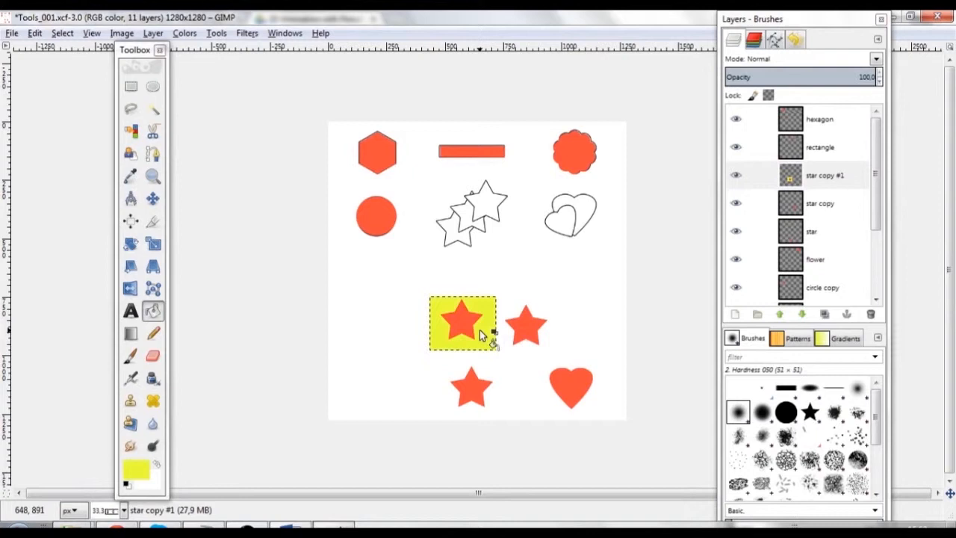
{"action": "key", "text": "ctrl+z"}
{"action": "left_click", "coordinate": [461, 324]}
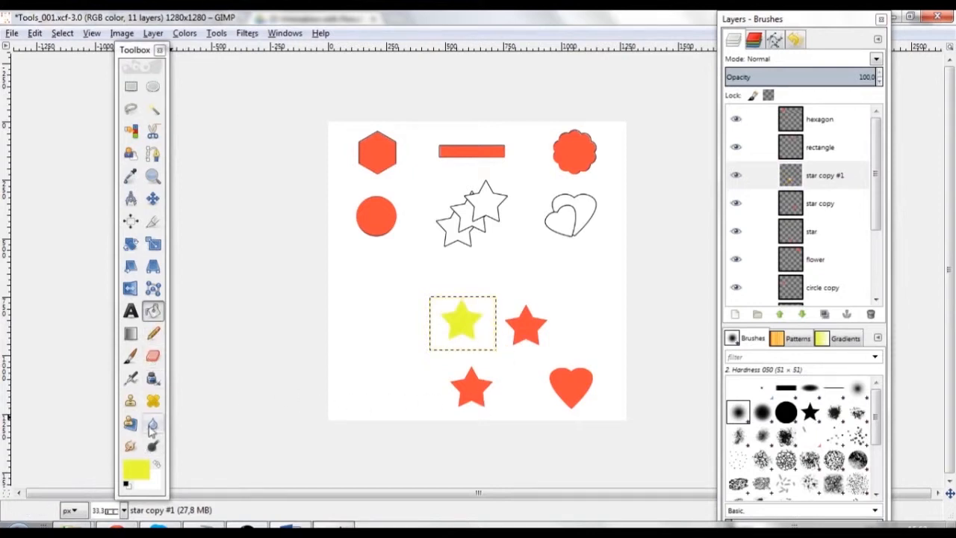
Step: Move the three stars onto the overlapping star outlines, with the yellow star in the middle and a red star at each end
{"action": "left_click", "coordinate": [152, 198]}
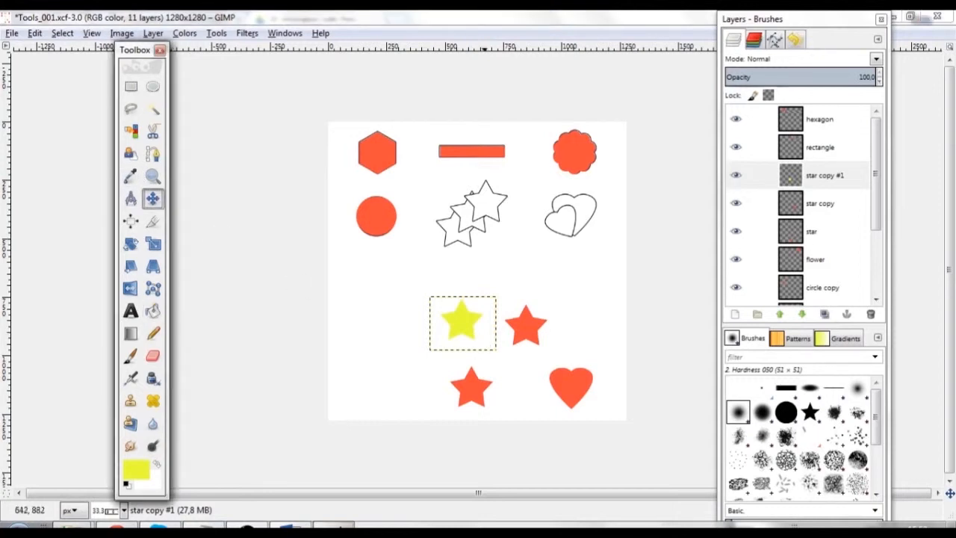
{"action": "left_click", "coordinate": [819, 236]}
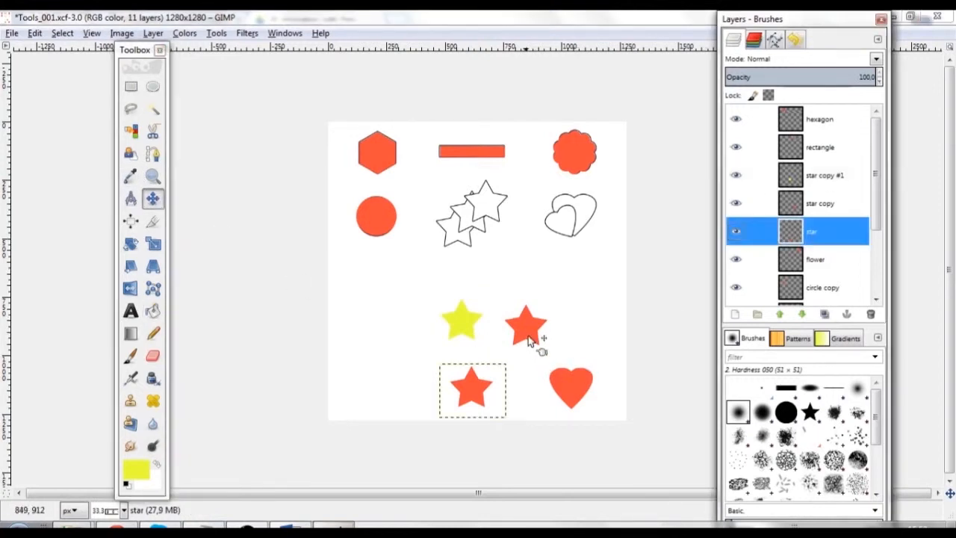
{"action": "left_click_drag", "start_coordinate": [470, 404], "coordinate": [481, 215]}
{"action": "left_click_drag", "start_coordinate": [463, 322], "coordinate": [472, 213]}
{"action": "left_click_drag", "start_coordinate": [525, 336], "coordinate": [452, 233]}
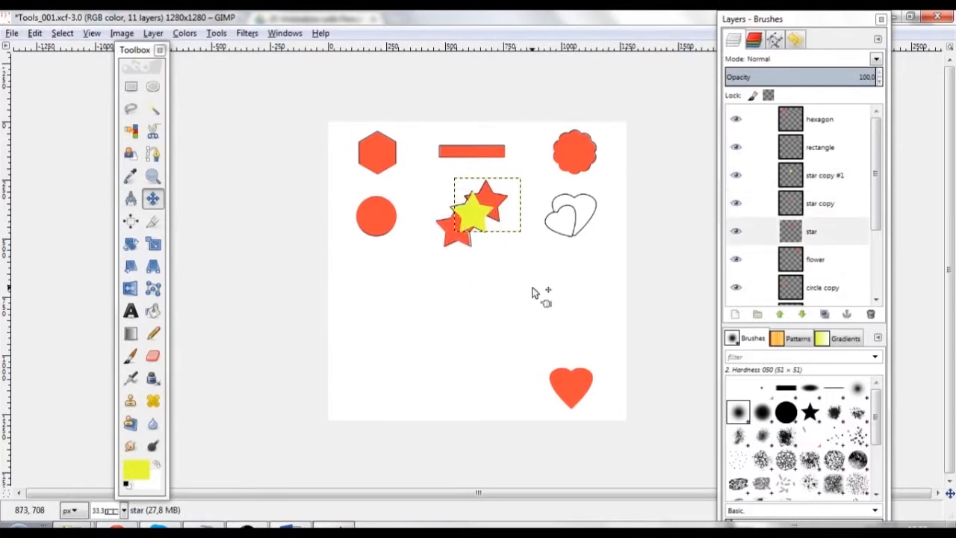
{"action": "left_click", "coordinate": [467, 275]}
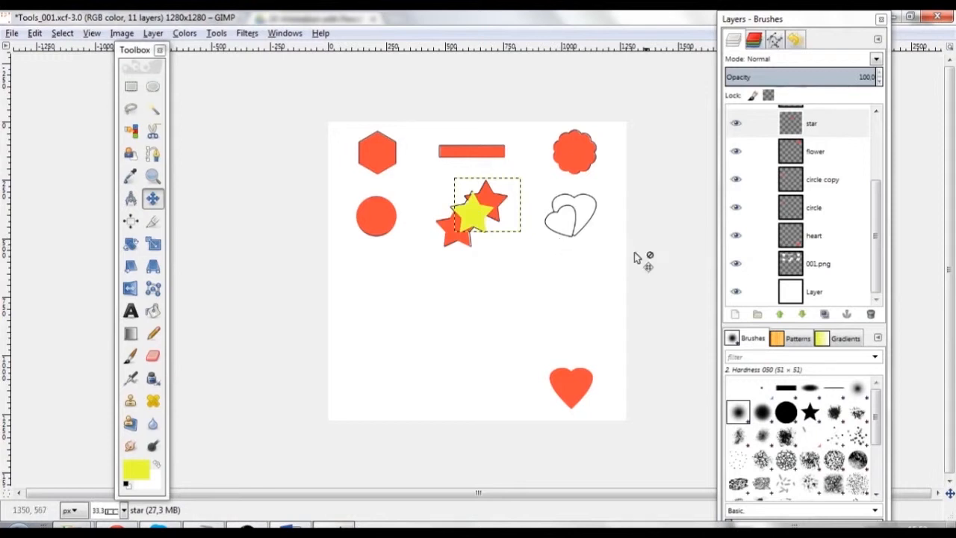
Step: Reorder the star layers so that star lies above star copy #1 and star copy lies beneath them
{"action": "left_click_drag", "start_coordinate": [878, 222], "coordinate": [880, 169]}
{"action": "left_click_drag", "start_coordinate": [816, 160], "coordinate": [818, 195]}
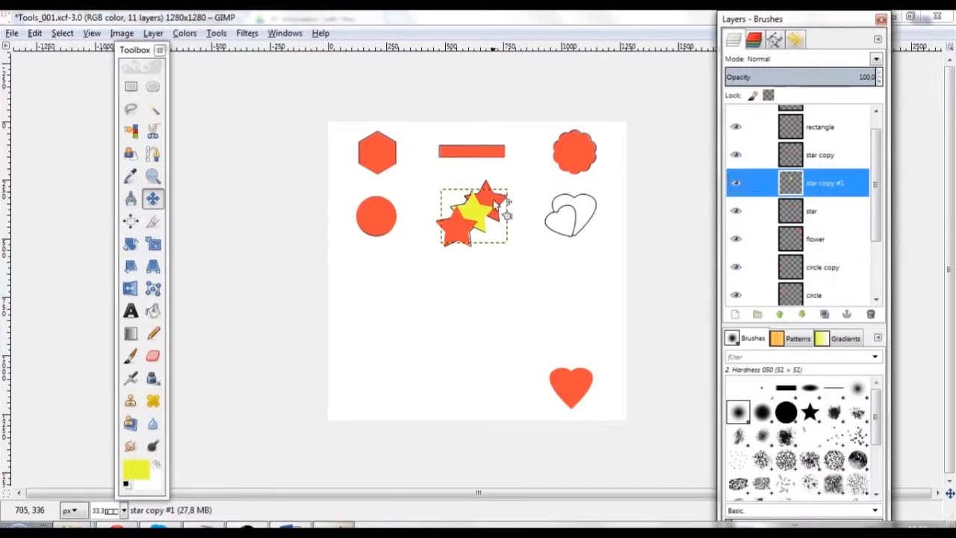
{"action": "left_click", "coordinate": [810, 214]}
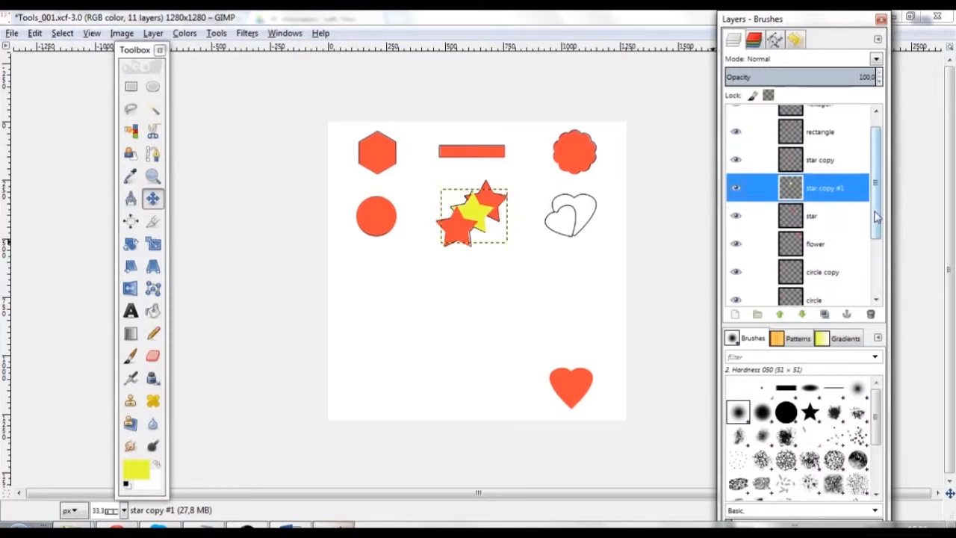
{"action": "scroll", "coordinate": [812, 224], "scroll_direction": "up", "scroll_amount": 1}
{"action": "left_click_drag", "start_coordinate": [812, 231], "coordinate": [805, 174]}
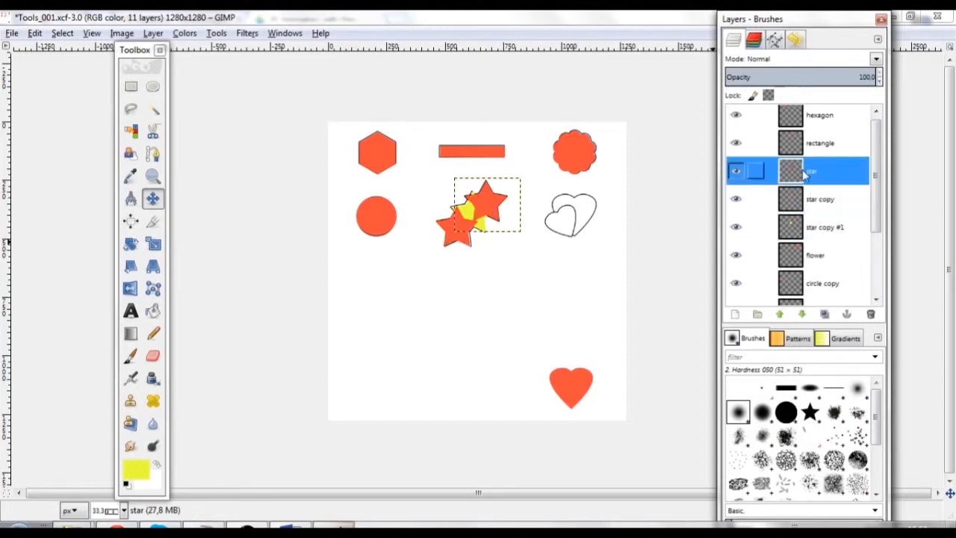
{"action": "left_click_drag", "start_coordinate": [815, 234], "coordinate": [815, 198]}
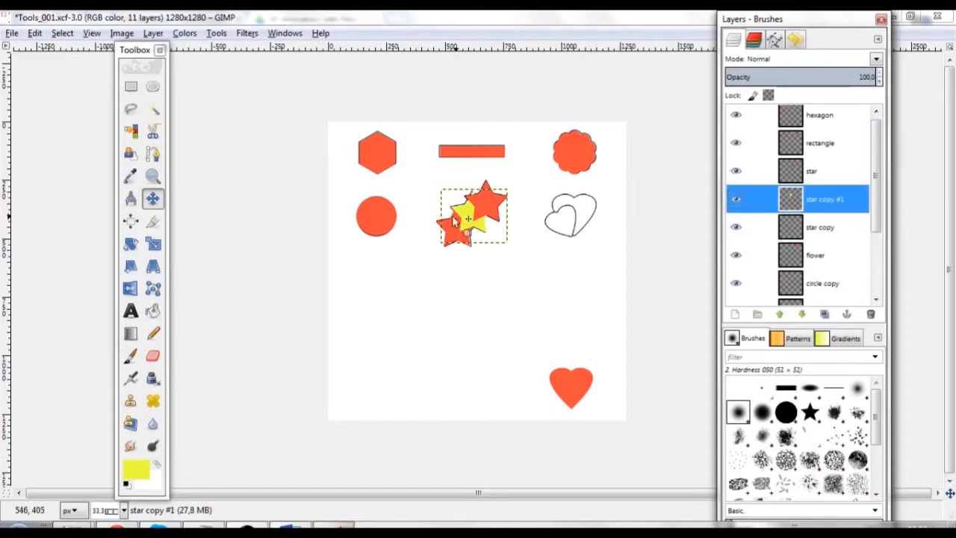
Step: Move the red heart onto the larger heart outline
{"action": "left_click", "coordinate": [575, 392]}
{"action": "left_click_drag", "start_coordinate": [575, 392], "coordinate": [578, 213]}
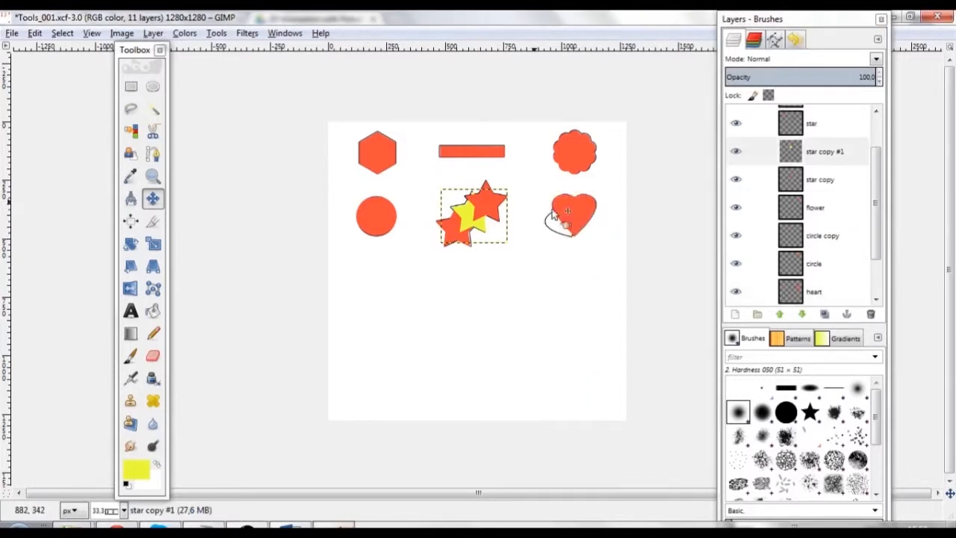
{"action": "left_click", "coordinate": [153, 33]}
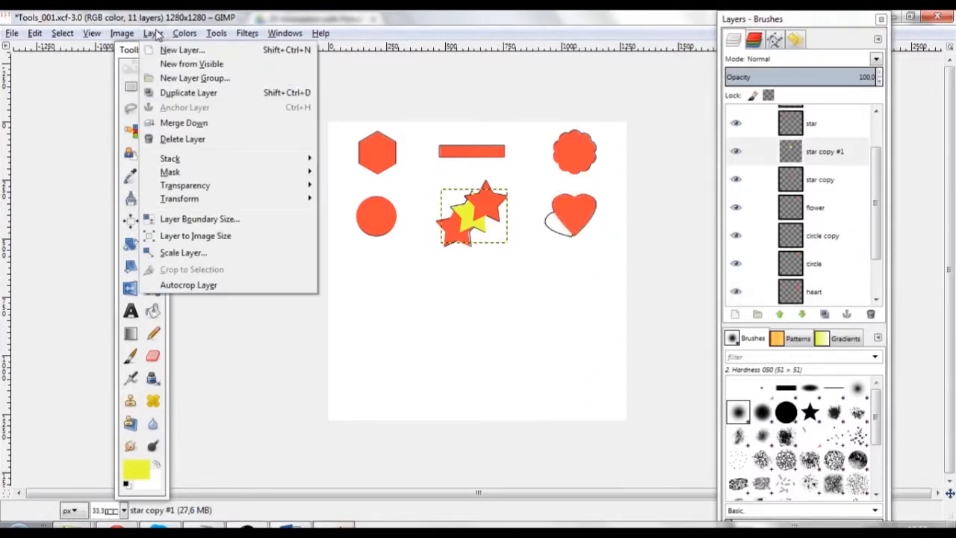
{"action": "left_click", "coordinate": [188, 94]}
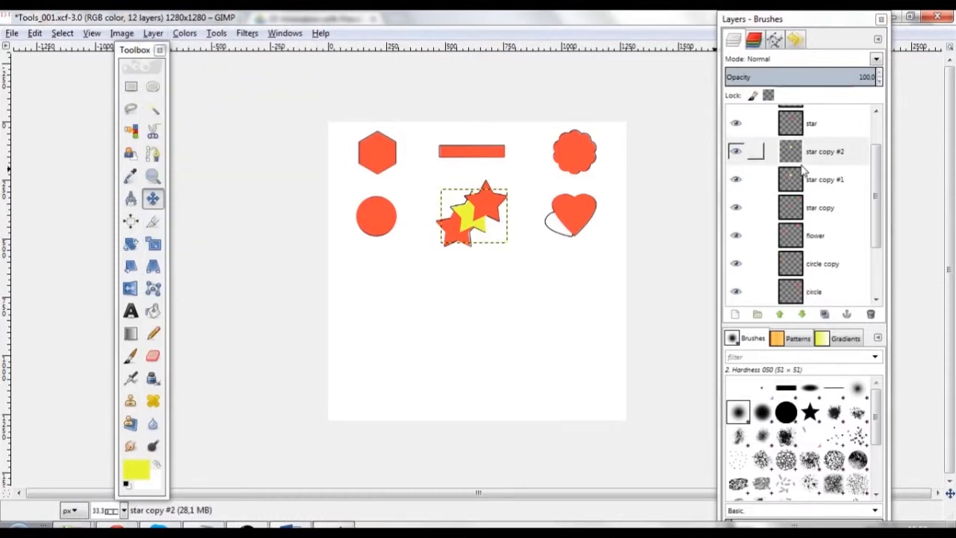
{"action": "key", "text": "ctrl+z"}
Step: Duplicate the heart layer
{"action": "scroll", "coordinate": [880, 182], "scroll_direction": "down", "scroll_amount": 1}
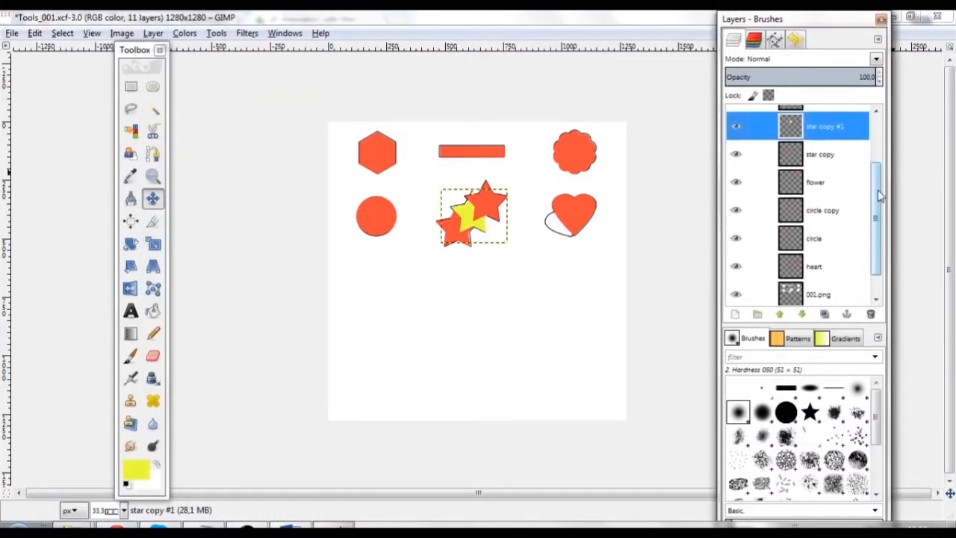
{"action": "left_click", "coordinate": [821, 256]}
{"action": "left_click", "coordinate": [153, 33]}
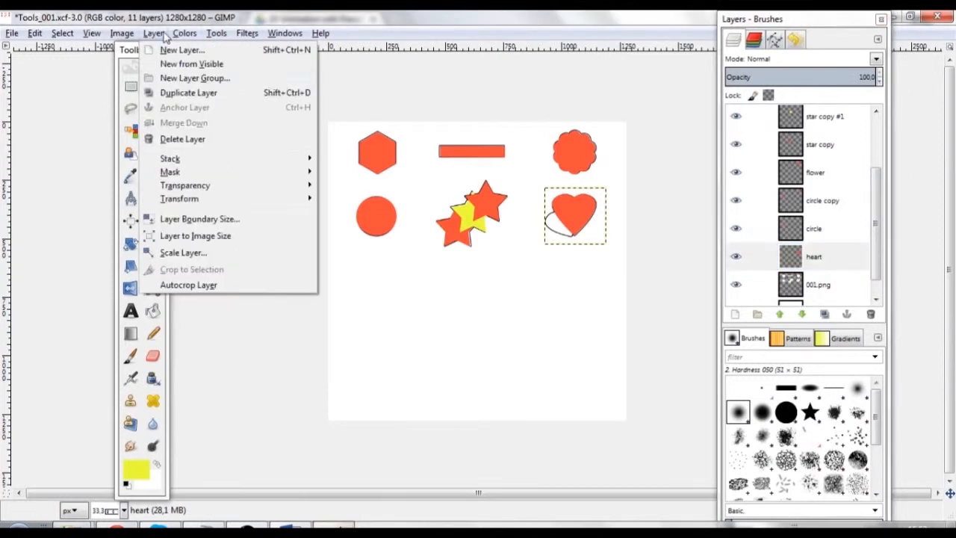
{"action": "left_click", "coordinate": [187, 92]}
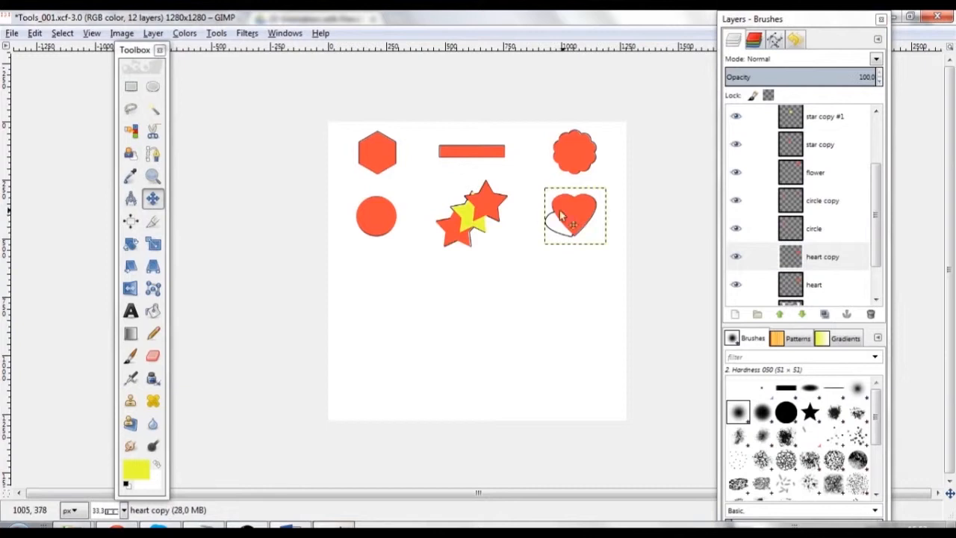
Step: Rotate the heart copy layer counterclockwise to match the tilt of the smaller heart outline
{"action": "left_click", "coordinate": [132, 247]}
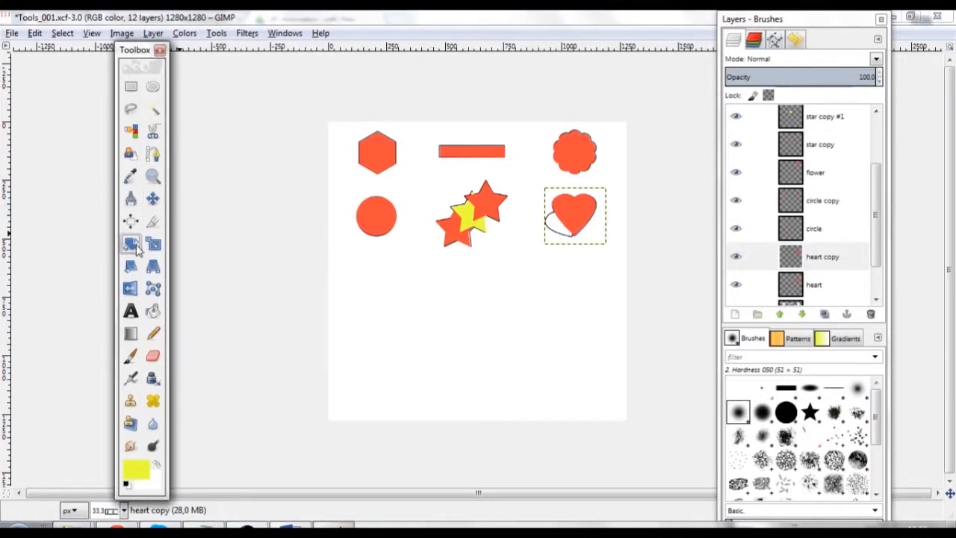
{"action": "key", "text": "Tab"}
{"action": "left_click", "coordinate": [574, 233]}
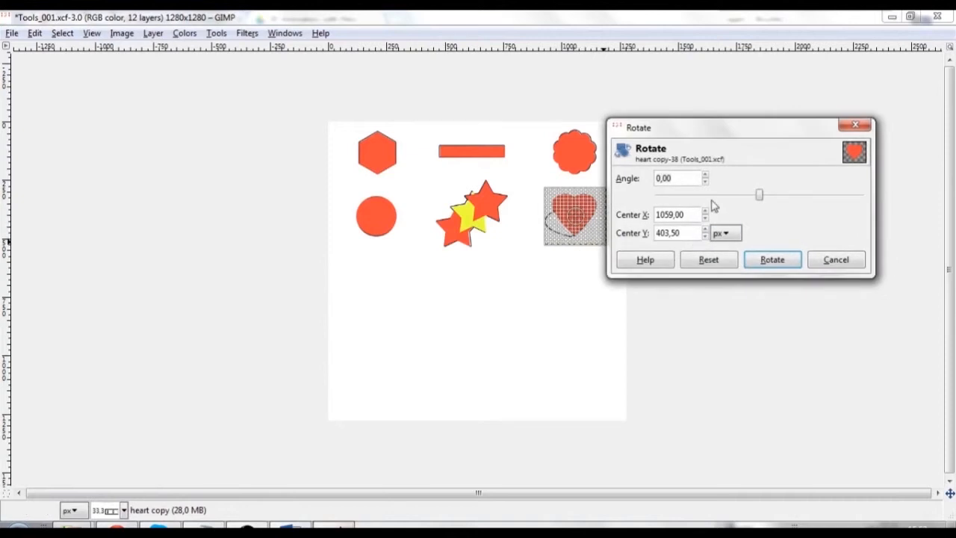
{"action": "left_click_drag", "start_coordinate": [761, 199], "coordinate": [737, 198]}
{"action": "left_click", "coordinate": [772, 260]}
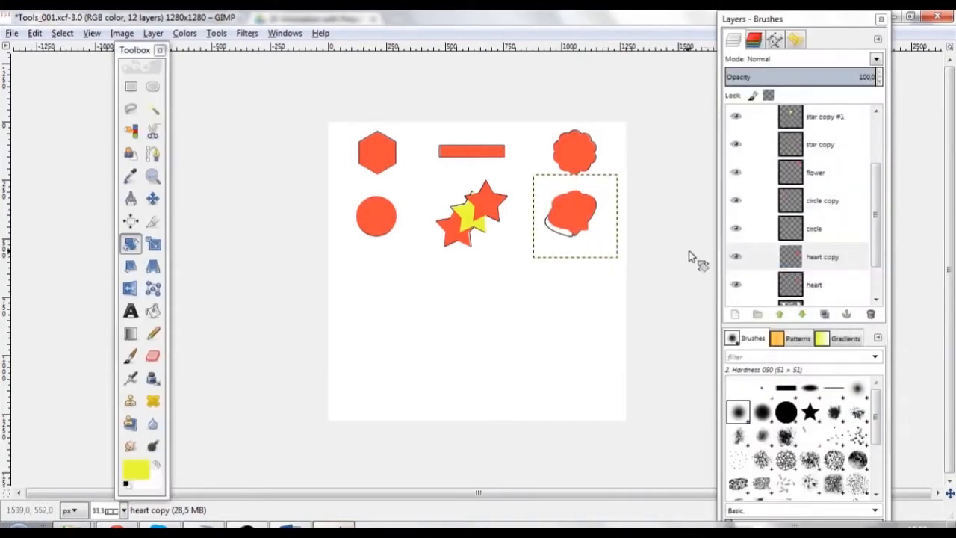
Step: Scale the heart copy layer down to 225 × 206 px
{"action": "left_click", "coordinate": [153, 247]}
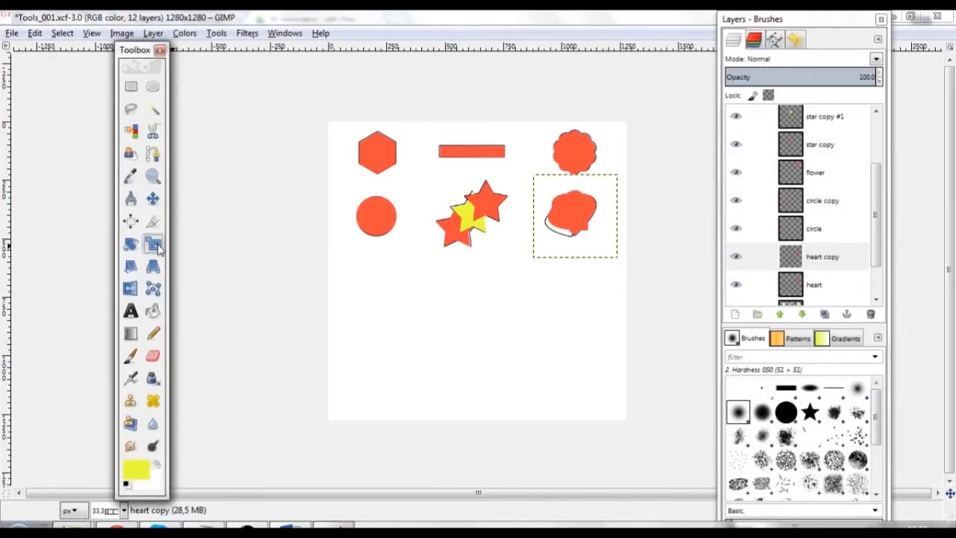
{"action": "left_click", "coordinate": [560, 221]}
{"action": "left_click_drag", "start_coordinate": [550, 178], "coordinate": [745, 178]}
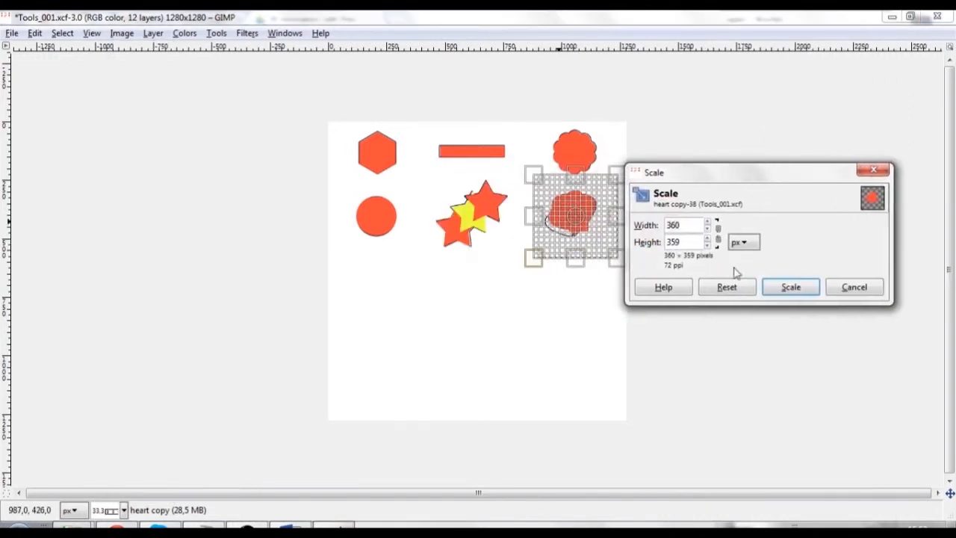
{"action": "left_click_drag", "start_coordinate": [530, 183], "coordinate": [570, 230]}
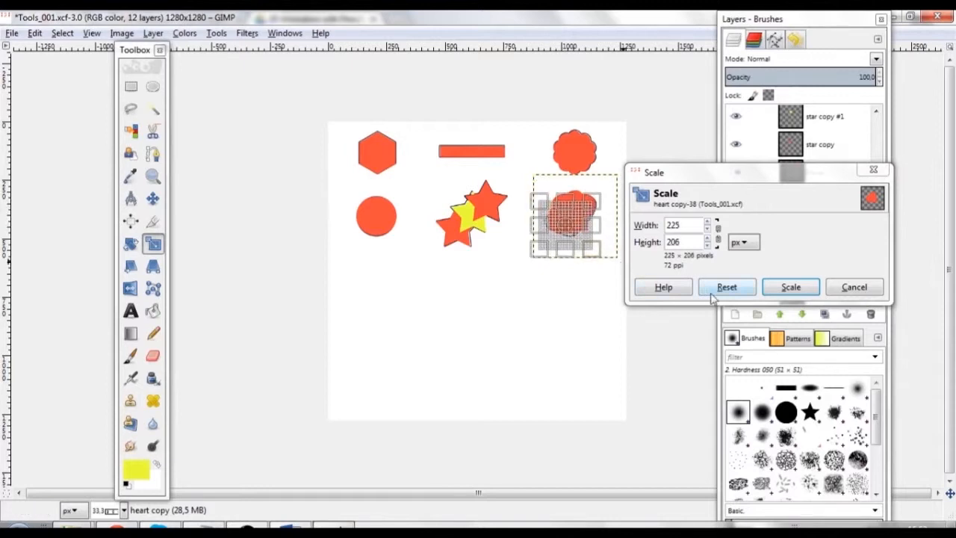
{"action": "left_click", "coordinate": [790, 289]}
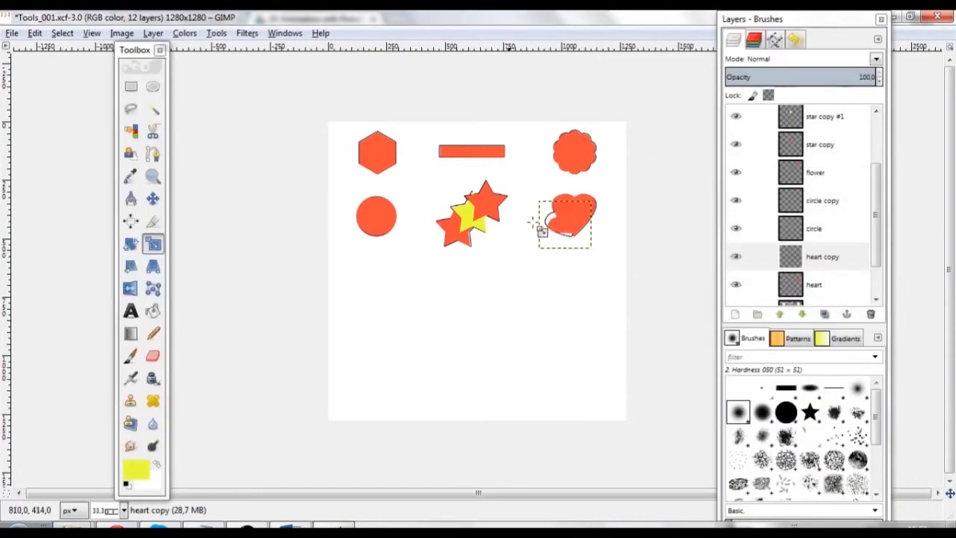
Step: Nudge the heart copy onto the smaller heart outline and bucket-fill it with yellow
{"action": "left_click", "coordinate": [153, 198]}
{"action": "left_click_drag", "start_coordinate": [556, 231], "coordinate": [556, 232]}
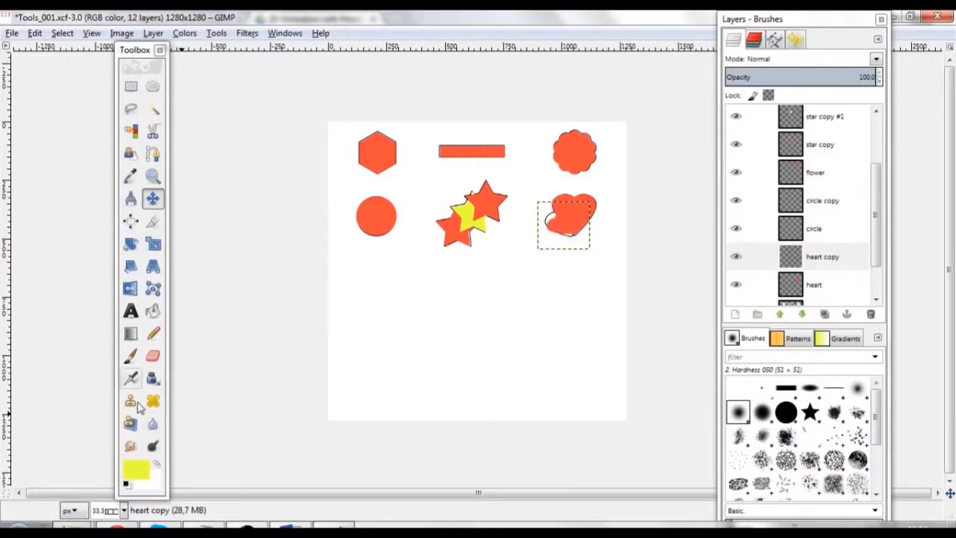
{"action": "left_click", "coordinate": [153, 308]}
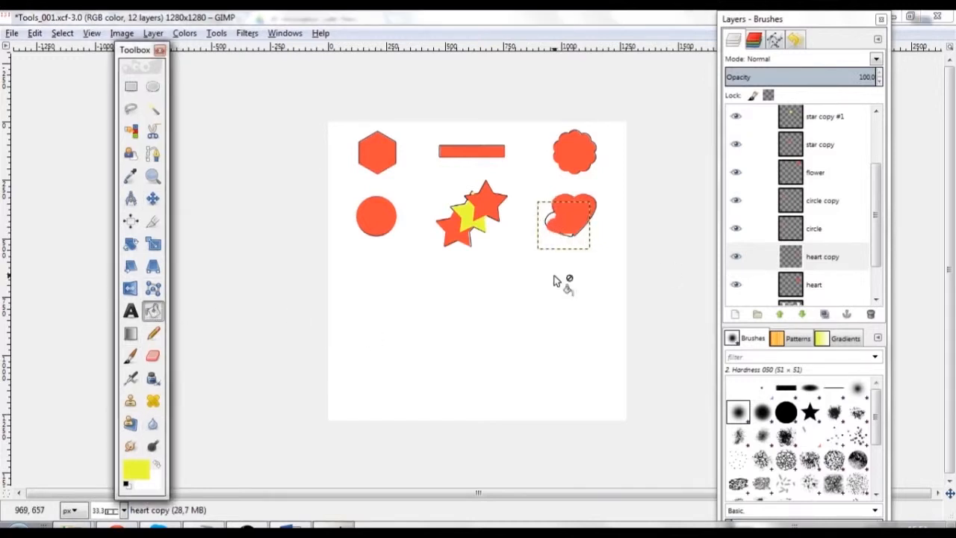
{"action": "left_click", "coordinate": [555, 224]}
{"action": "left_click", "coordinate": [152, 198]}
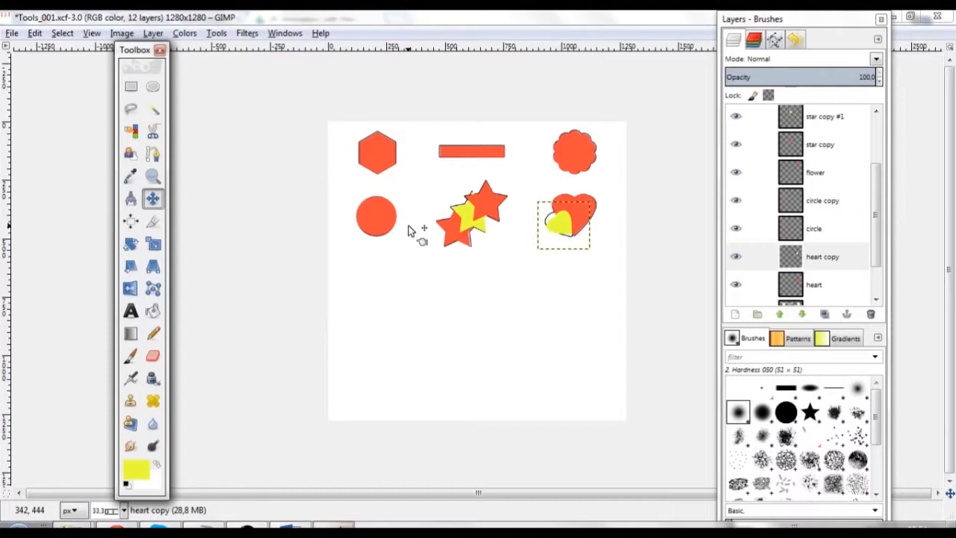
Step: Crop the image to its full-width upper part containing all the shapes, at 1280 × 678 px
{"action": "left_click", "coordinate": [153, 223]}
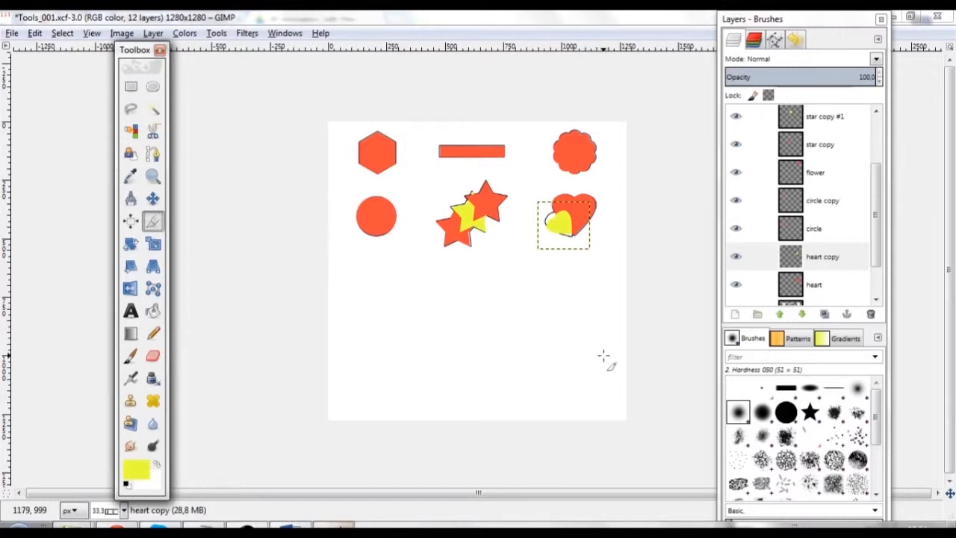
{"action": "left_click_drag", "start_coordinate": [328, 123], "coordinate": [631, 280]}
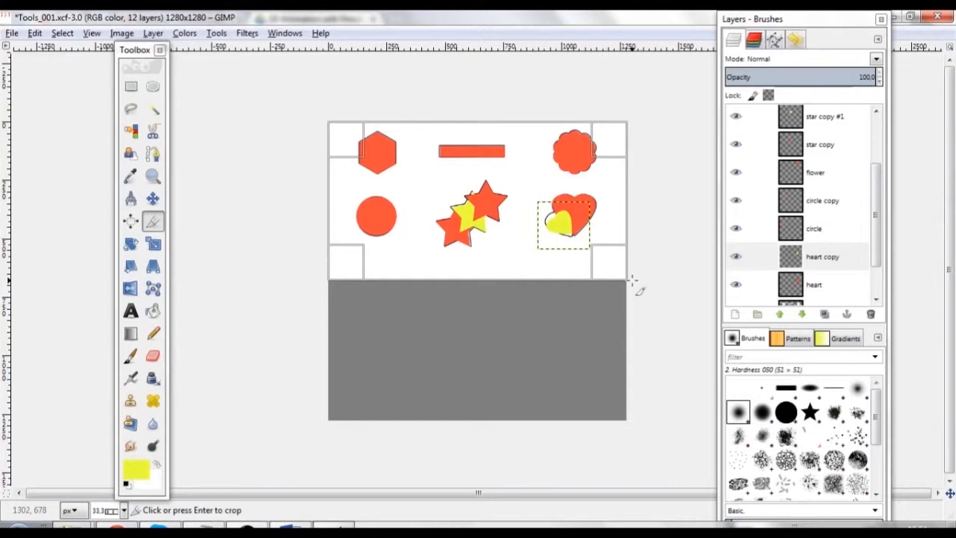
{"action": "key", "text": "Return"}
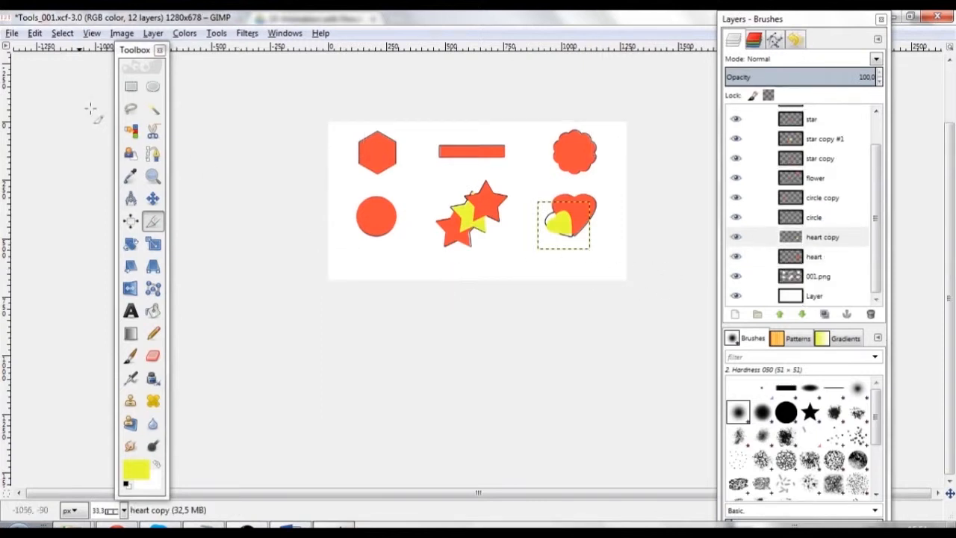
Step: Save the image as Tools_001.xcf in the StudentSaveFiles folder, replacing the existing file
{"action": "left_click", "coordinate": [15, 34]}
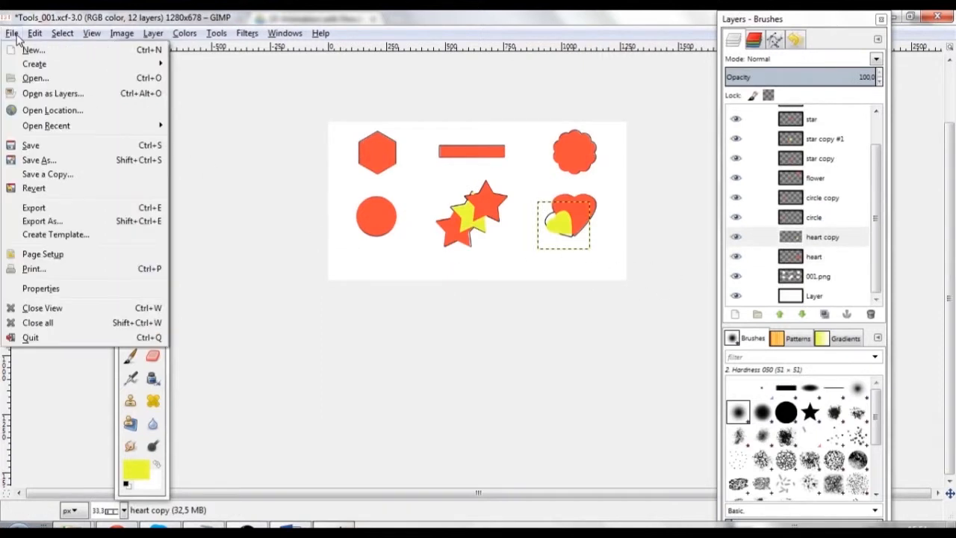
{"action": "left_click", "coordinate": [44, 161]}
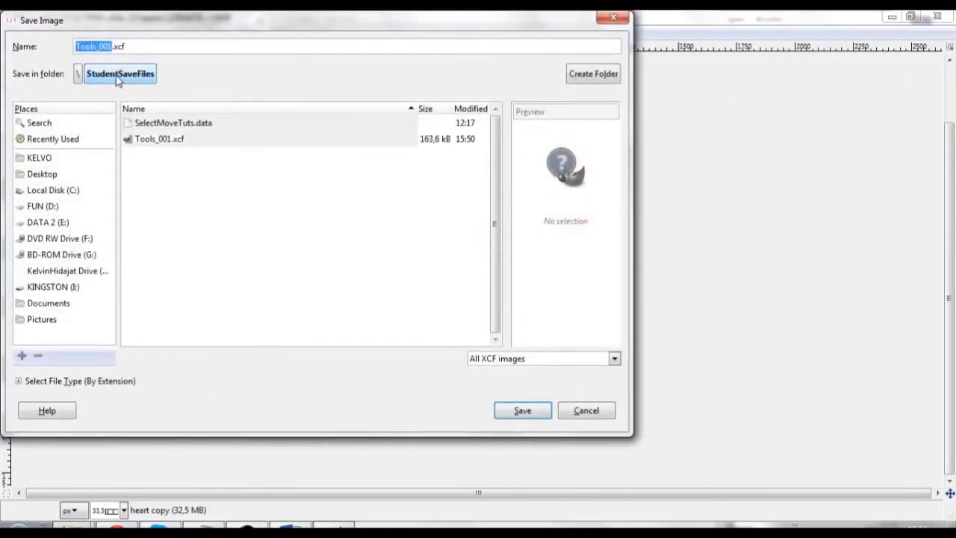
{"action": "left_click", "coordinate": [158, 141]}
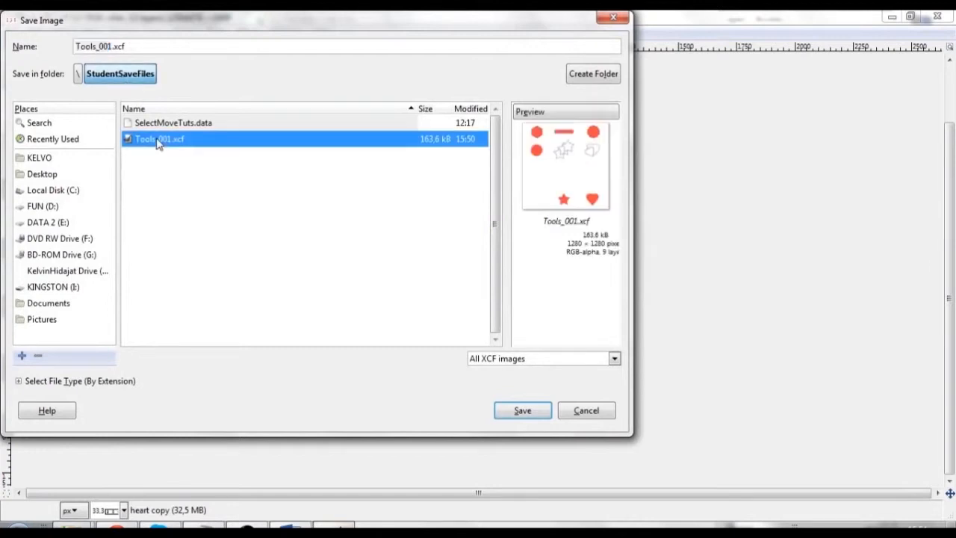
{"action": "left_click", "coordinate": [522, 410]}
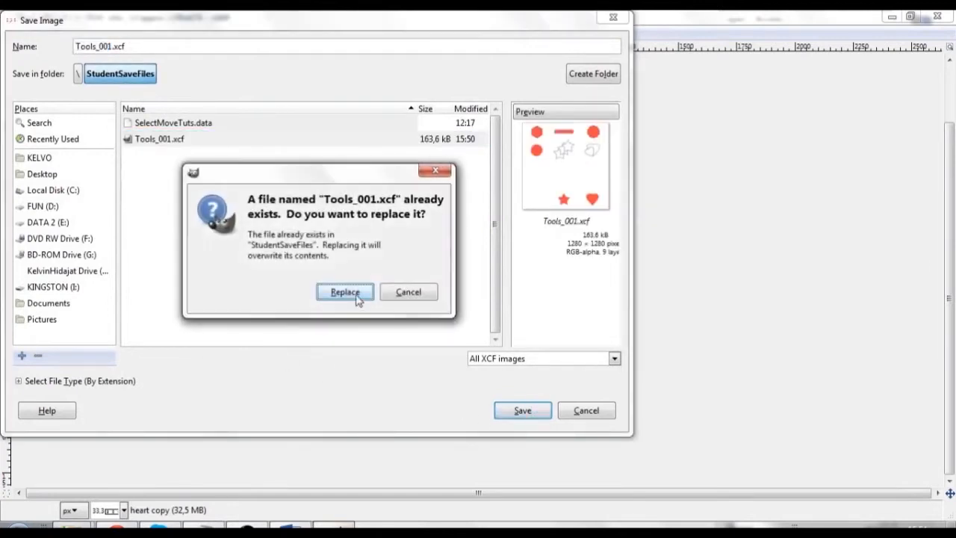
{"action": "left_click", "coordinate": [348, 291]}
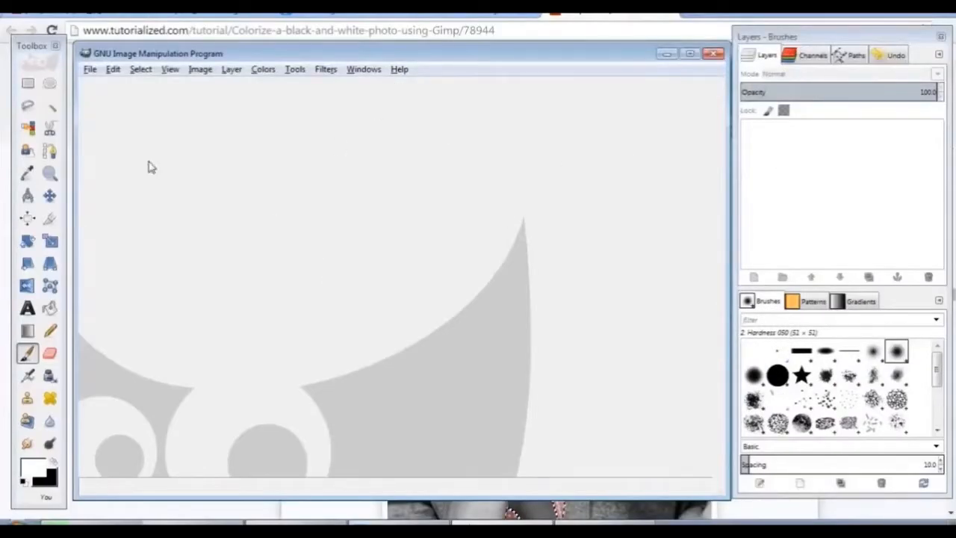
Step: Open the boat photo 02_amazing_black_and_white_photos_with_creative_commons_licenses.jpg from the Pick to color folder inside Gimp004_ColoringB&W
{"action": "left_click", "coordinate": [91, 70]}
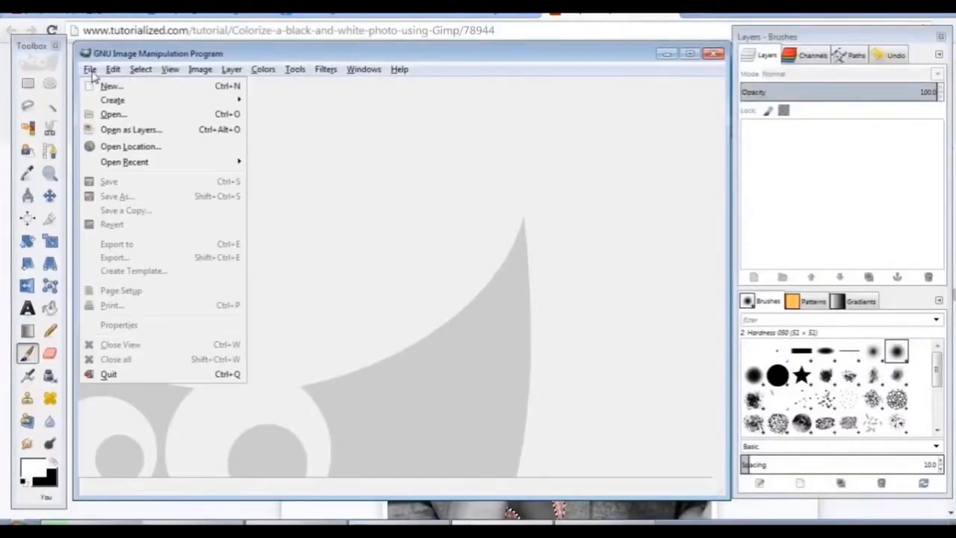
{"action": "left_click", "coordinate": [110, 114]}
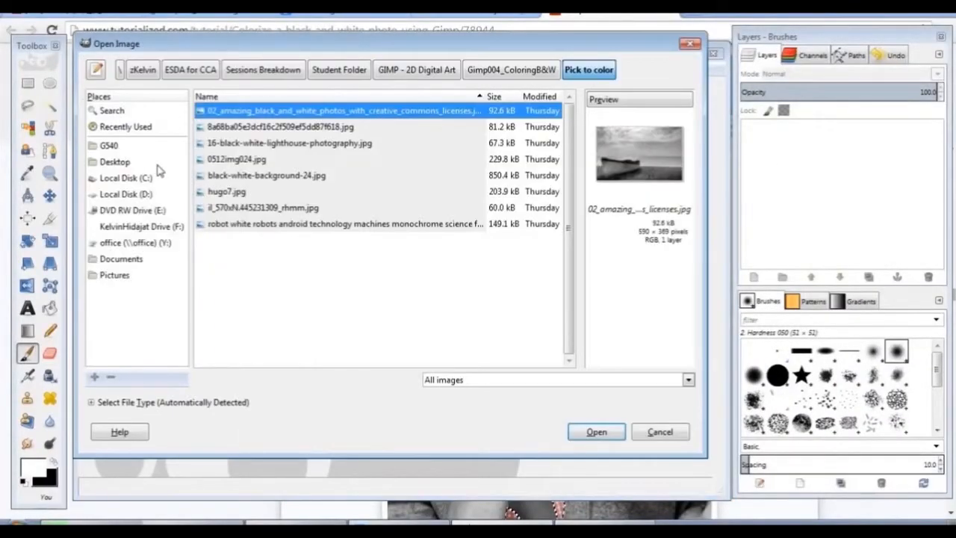
{"action": "left_click", "coordinate": [337, 70]}
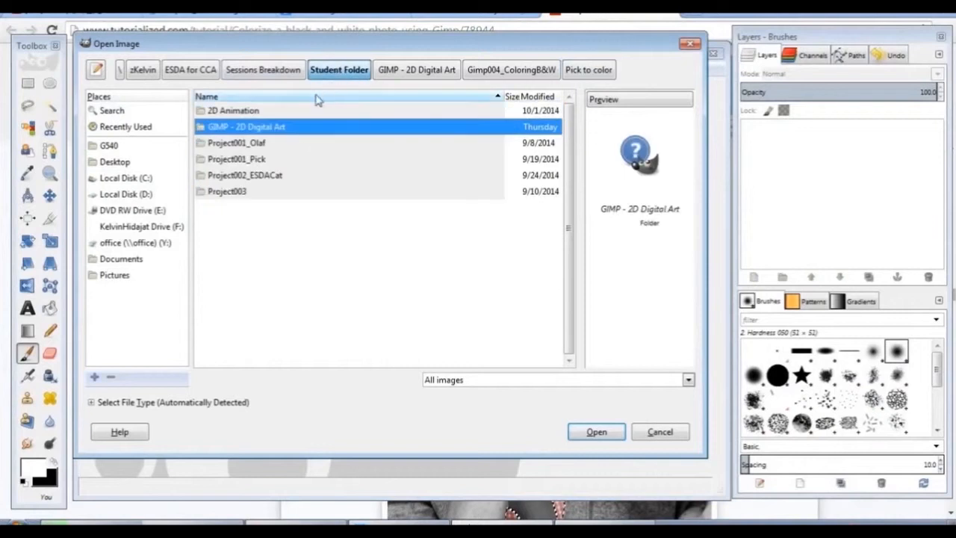
{"action": "double_click", "coordinate": [242, 128]}
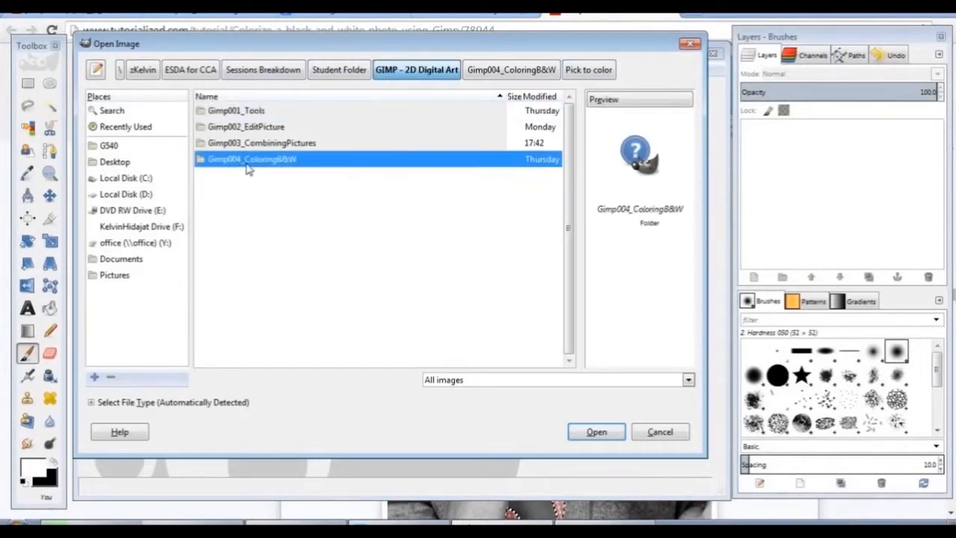
{"action": "double_click", "coordinate": [250, 159]}
{"action": "double_click", "coordinate": [238, 113]}
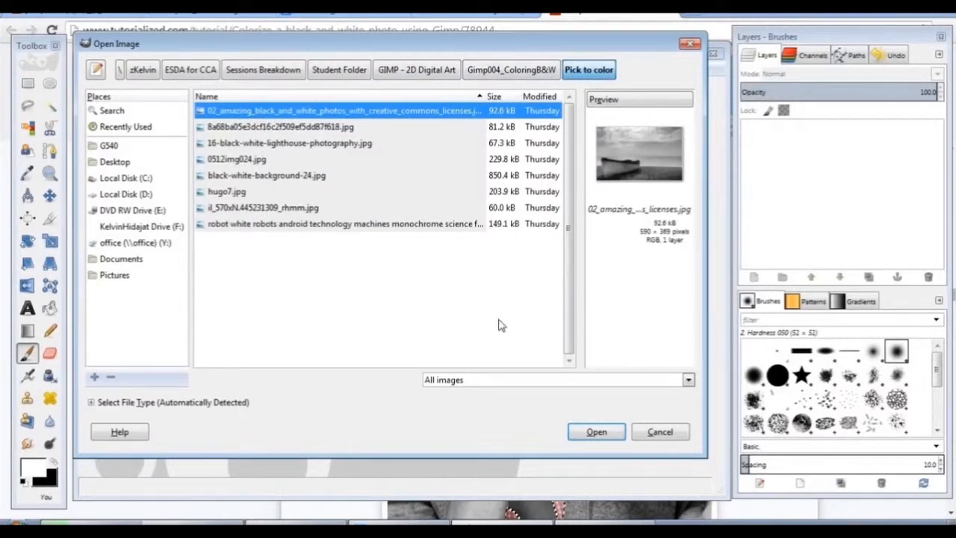
{"action": "left_click", "coordinate": [596, 431]}
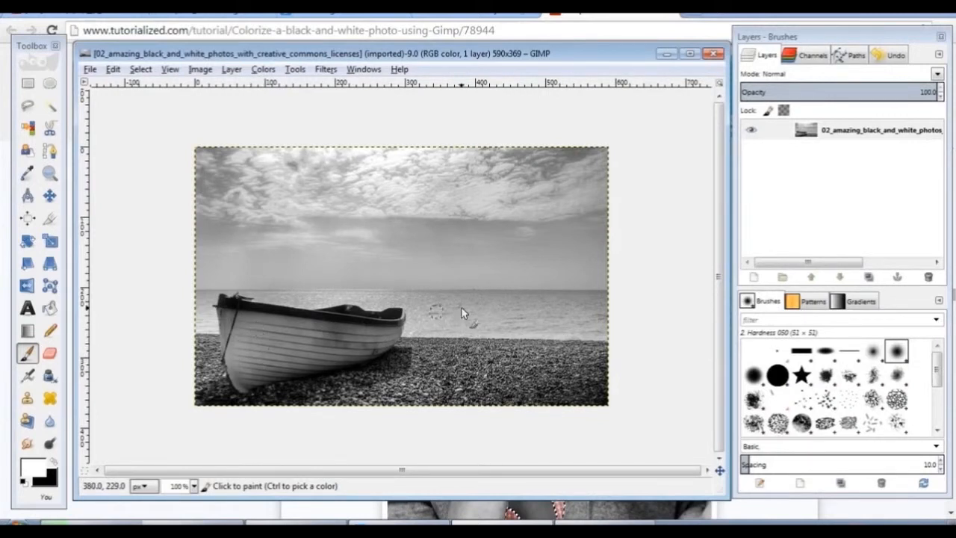
Step: Duplicate the black-and-white boat photo layer
{"action": "left_click", "coordinate": [768, 128]}
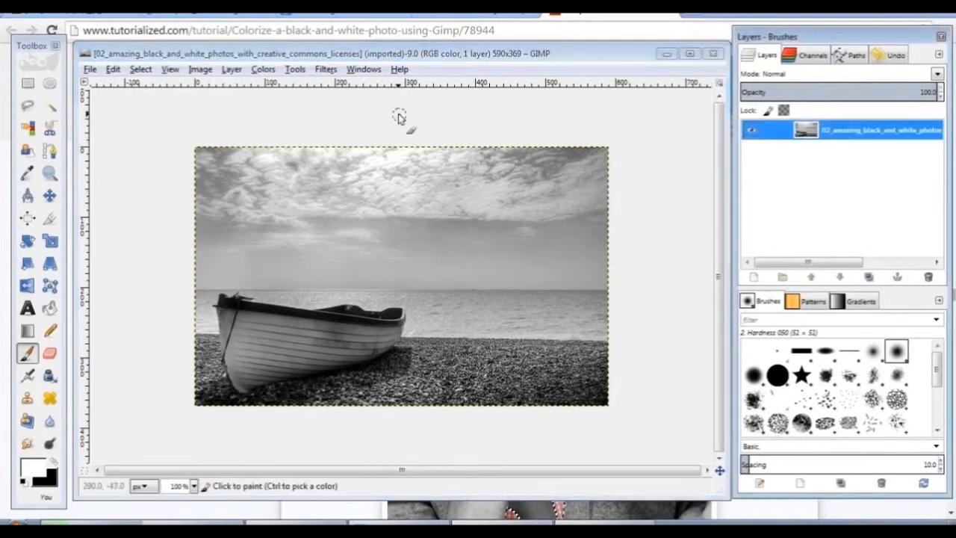
{"action": "left_click", "coordinate": [260, 69]}
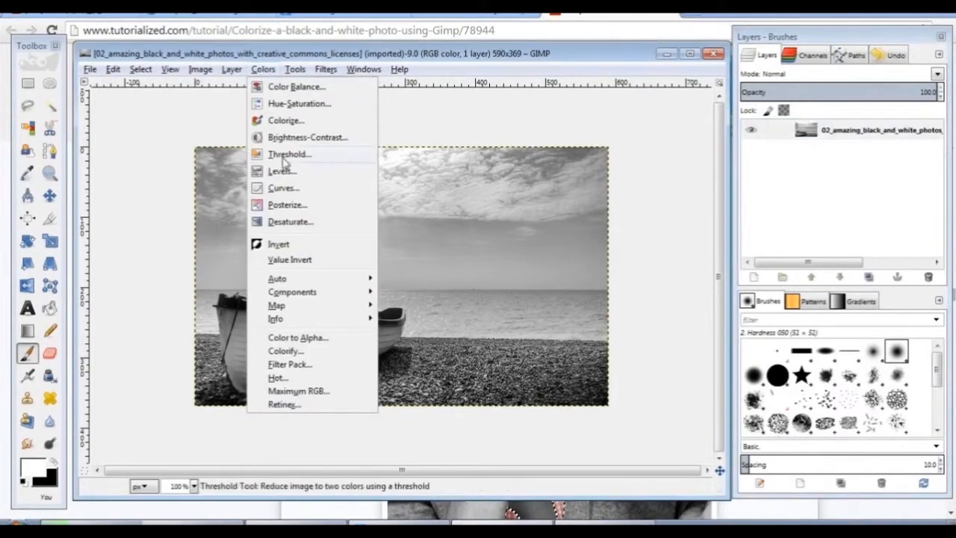
{"action": "mouse_move", "coordinate": [244, 70]}
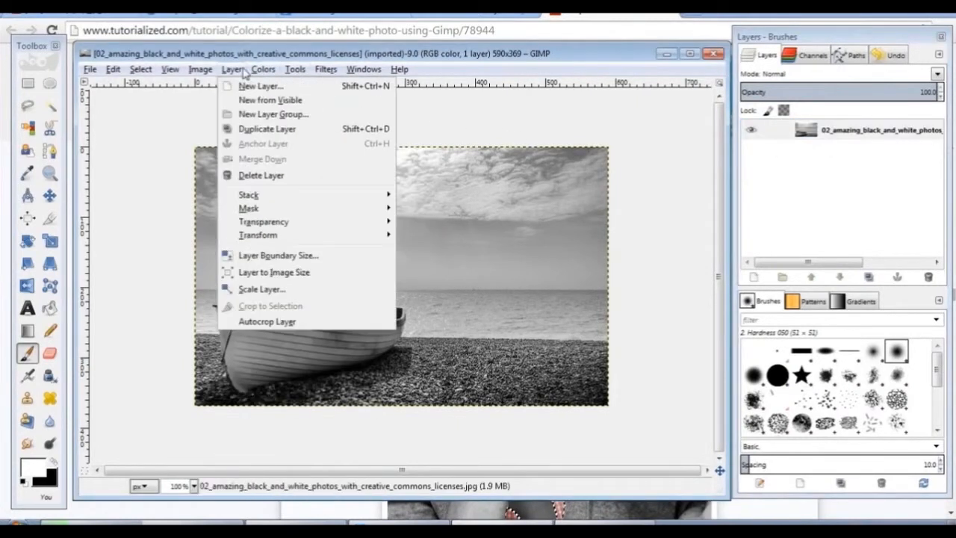
{"action": "left_click", "coordinate": [271, 130]}
Step: Add a White (full opacity) layer mask to the duplicated photo layer
{"action": "left_click", "coordinate": [845, 134]}
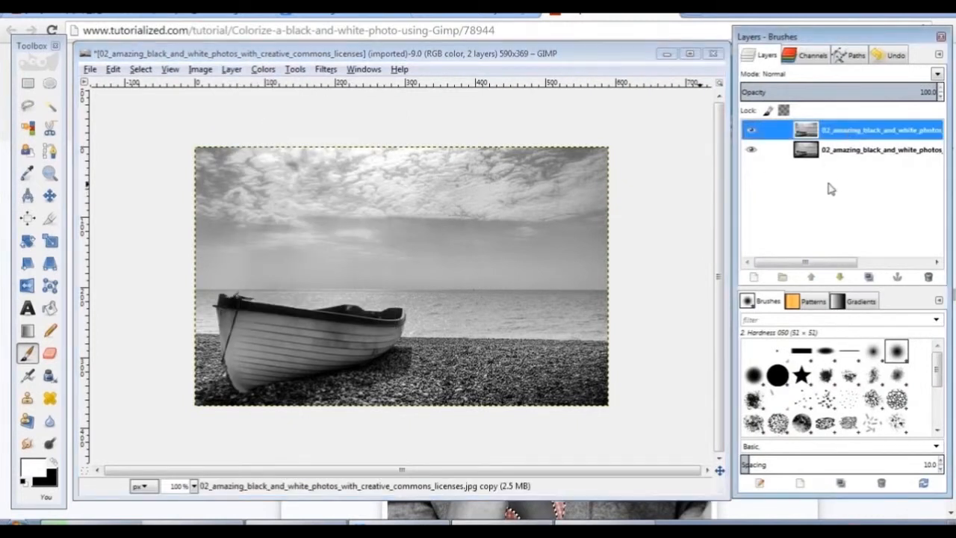
{"action": "right_click", "coordinate": [843, 139]}
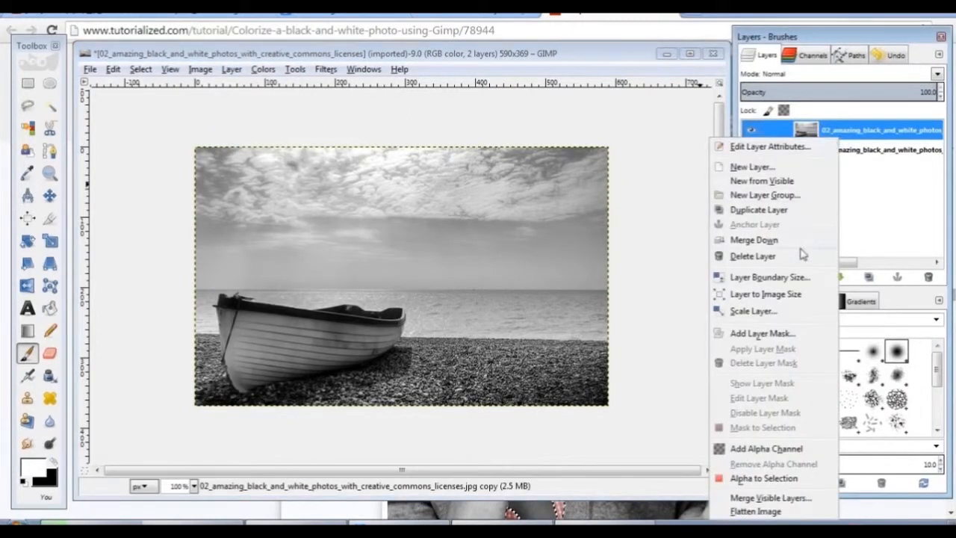
{"action": "left_click", "coordinate": [777, 333]}
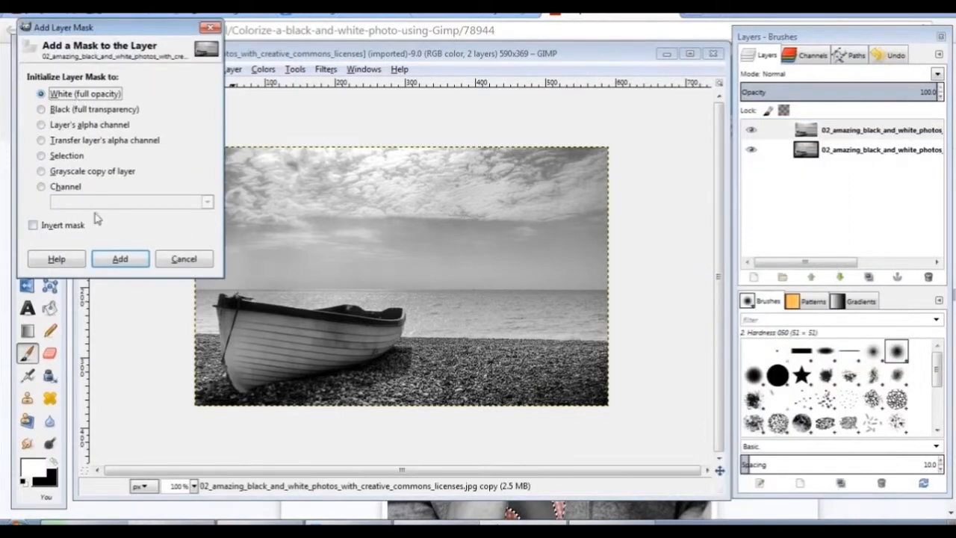
{"action": "left_click", "coordinate": [120, 258]}
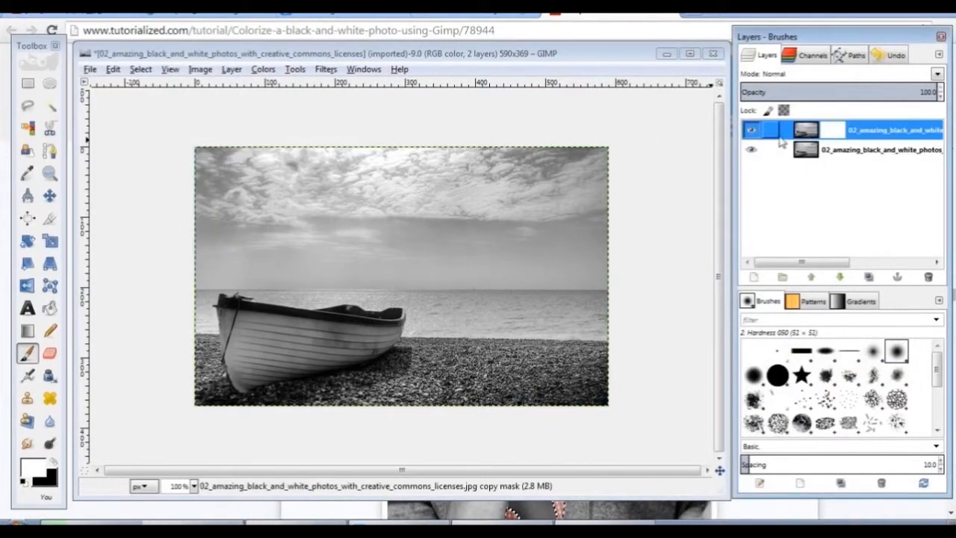
Step: Duplicate the masked photo layer together with its white mask
{"action": "left_click", "coordinate": [263, 70]}
{"action": "mouse_move", "coordinate": [241, 71]}
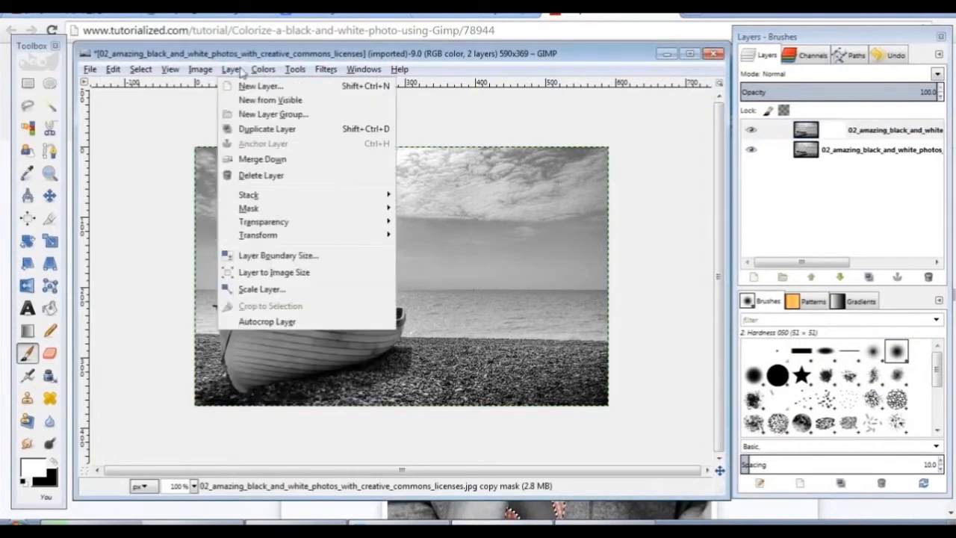
{"action": "left_click", "coordinate": [262, 129]}
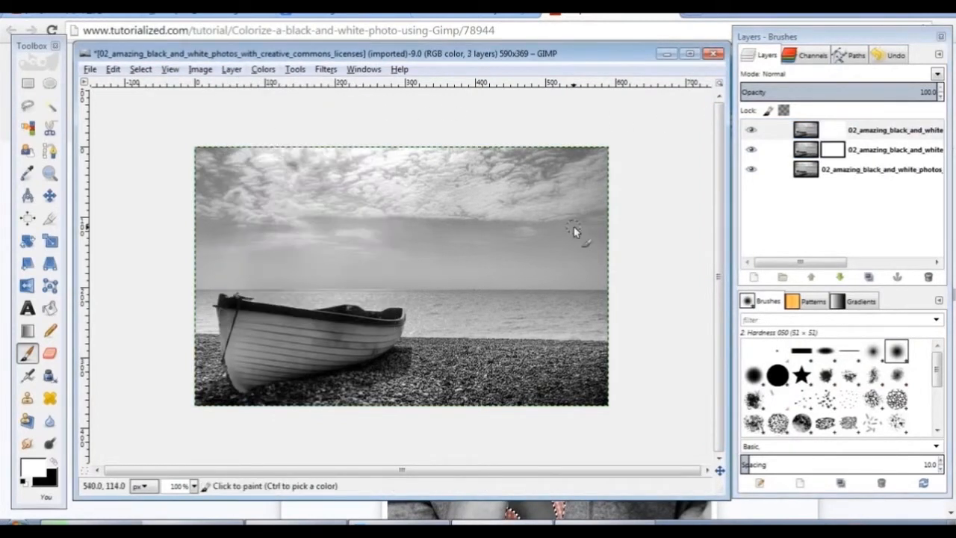
Step: Colorize the image of the top layer, not its mask, with hue 47, saturation 27 and lightness -40
{"action": "left_click", "coordinate": [866, 137]}
{"action": "left_click", "coordinate": [804, 127]}
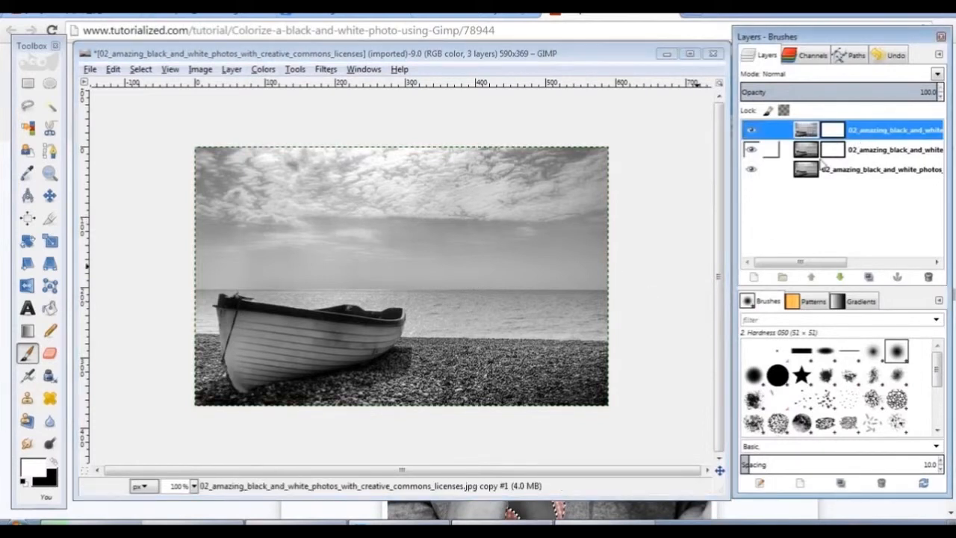
{"action": "left_click", "coordinate": [829, 131]}
{"action": "left_click", "coordinate": [810, 131]}
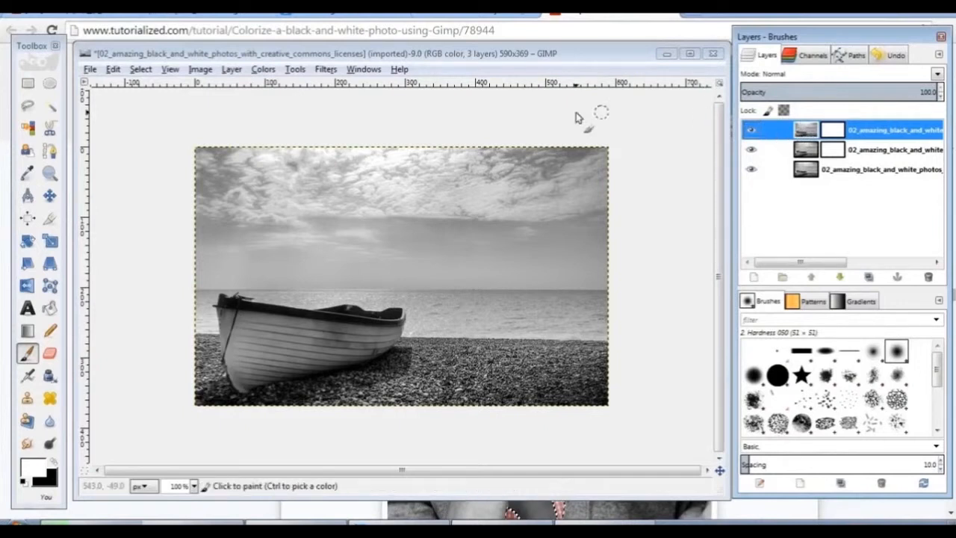
{"action": "left_click", "coordinate": [263, 68]}
{"action": "mouse_move", "coordinate": [233, 69]}
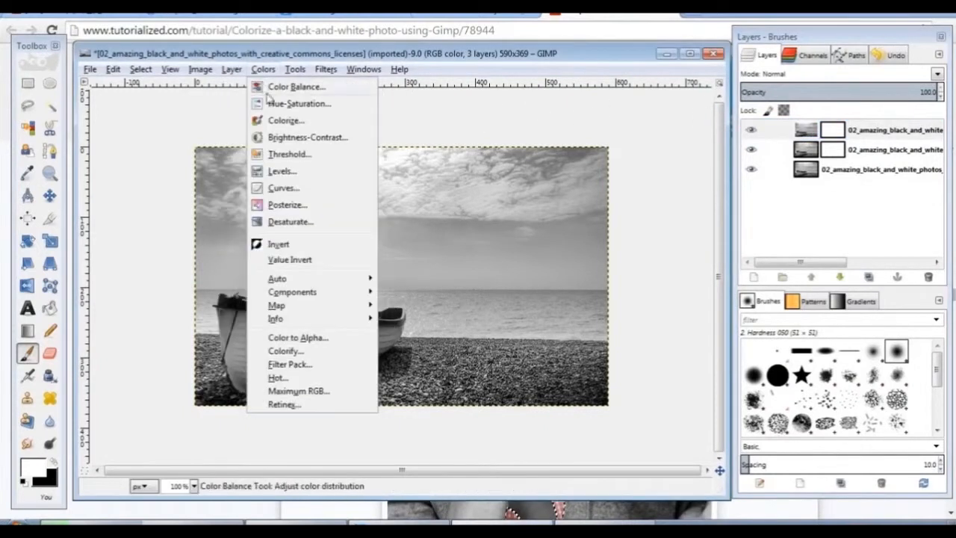
{"action": "left_click", "coordinate": [278, 121]}
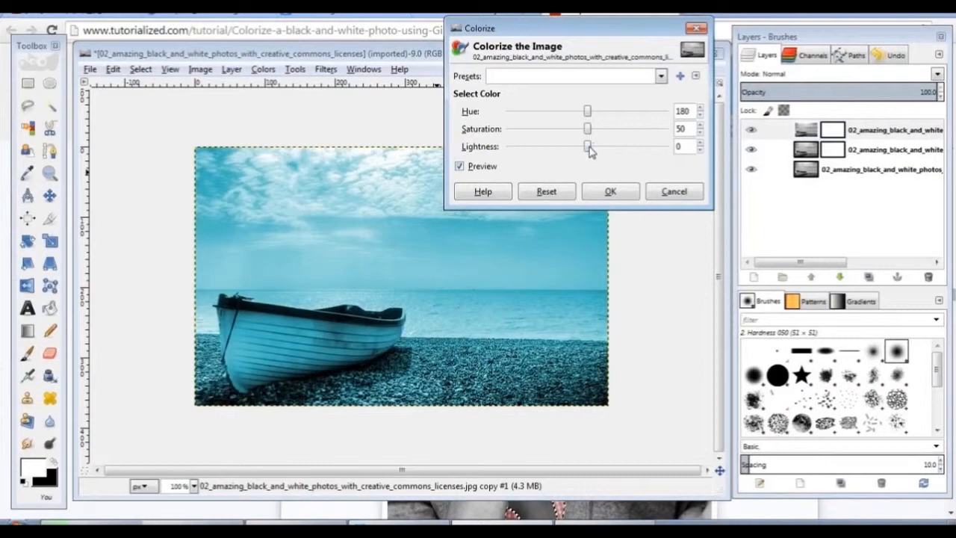
{"action": "left_click_drag", "start_coordinate": [589, 149], "coordinate": [553, 148]}
{"action": "left_click_drag", "start_coordinate": [534, 115], "coordinate": [556, 148]}
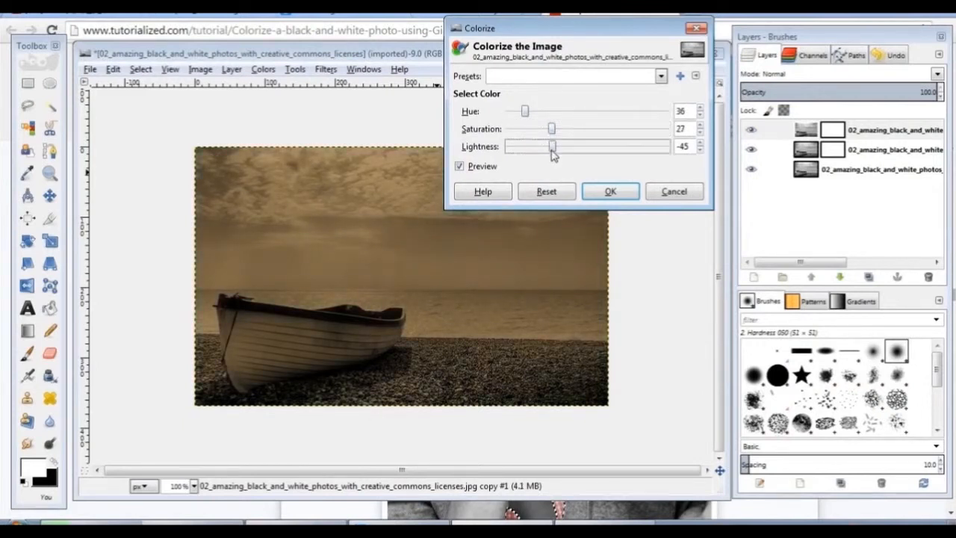
{"action": "left_click_drag", "start_coordinate": [526, 112], "coordinate": [533, 112]}
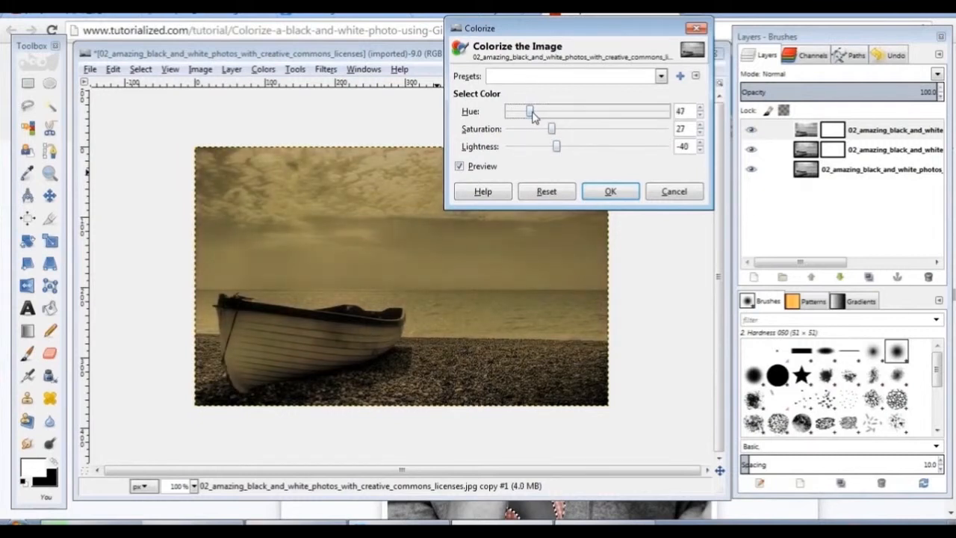
{"action": "left_click", "coordinate": [601, 190]}
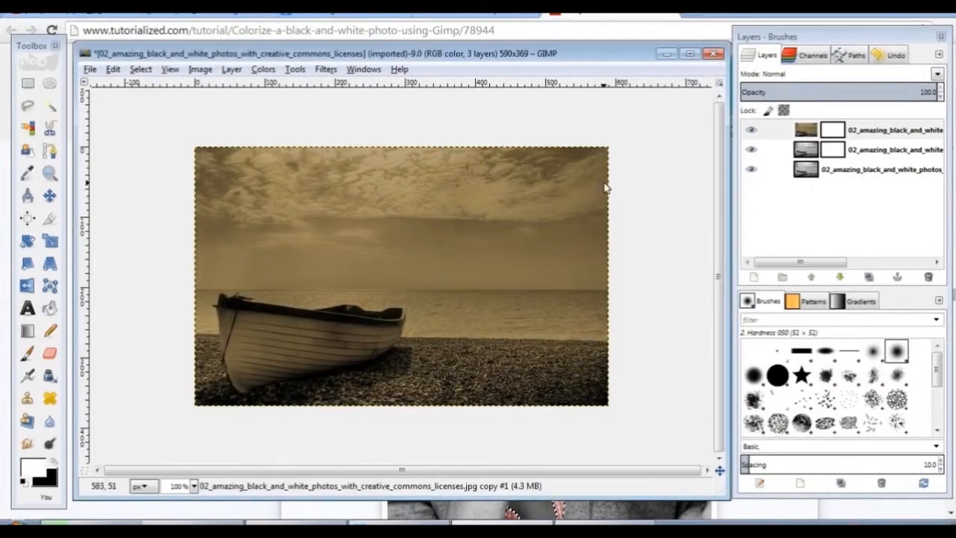
Step: Invert the top colorized layer's mask to black so the brown tint is hidden
{"action": "left_click", "coordinate": [833, 131]}
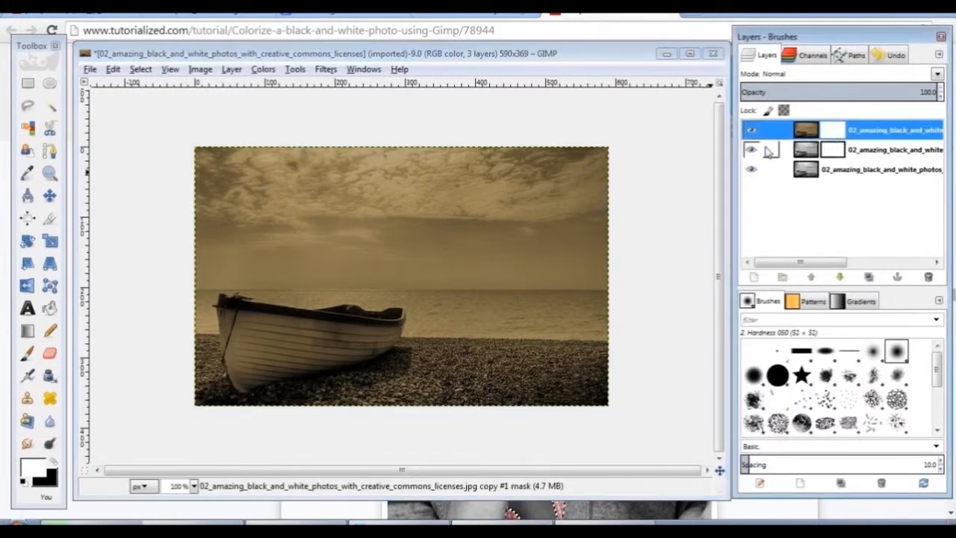
{"action": "left_click", "coordinate": [261, 69]}
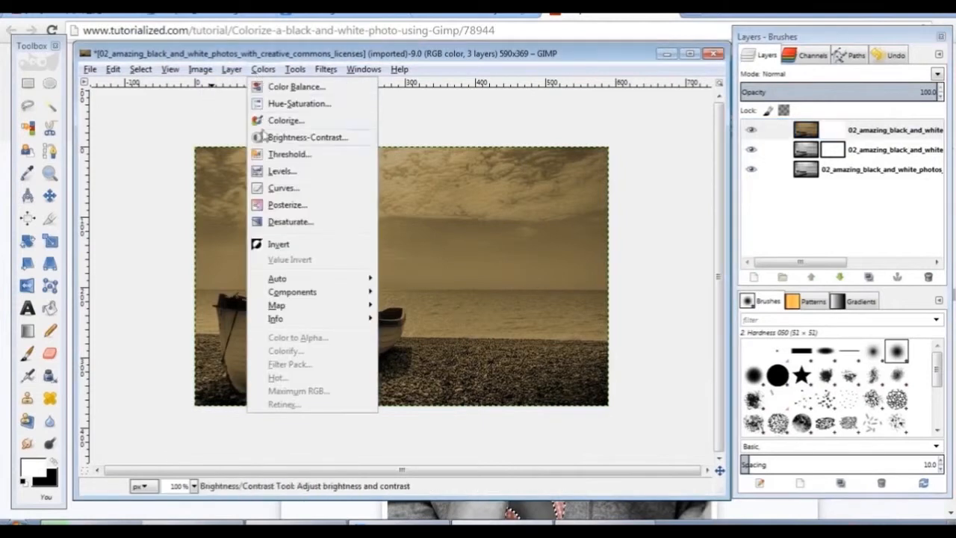
{"action": "left_click", "coordinate": [296, 247]}
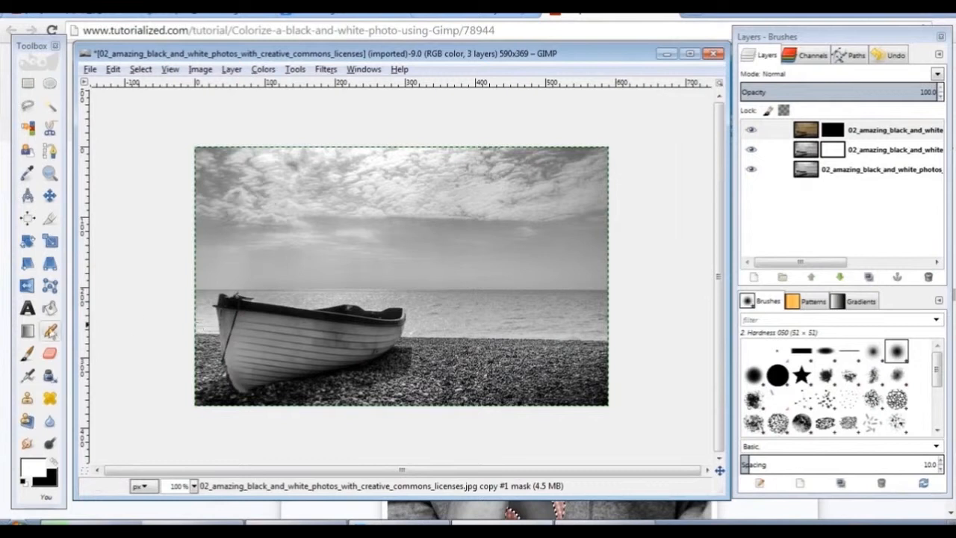
Step: Test white and black dabs on the top layer's mask, and paint the whole boat hull white with the Paintbrush
{"action": "left_click", "coordinate": [28, 354]}
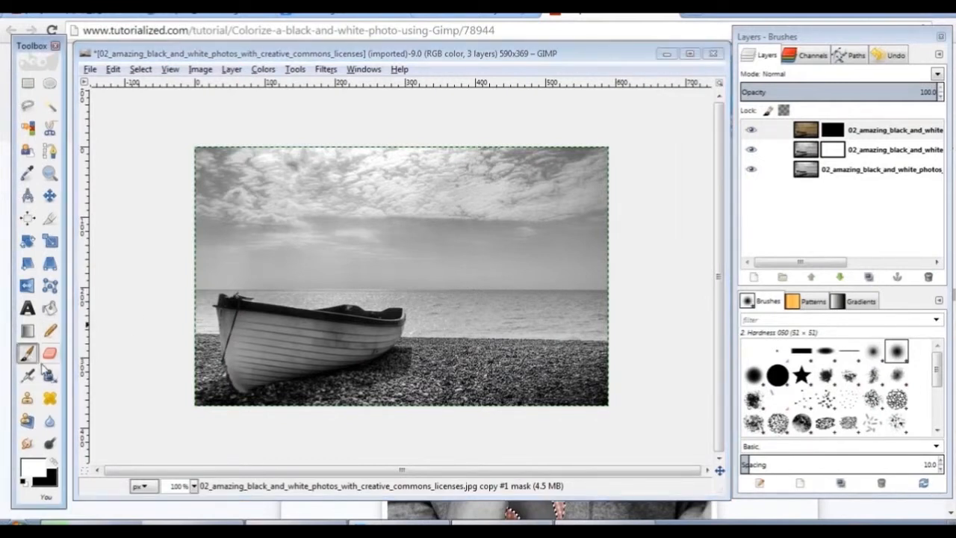
{"action": "left_click", "coordinate": [256, 338]}
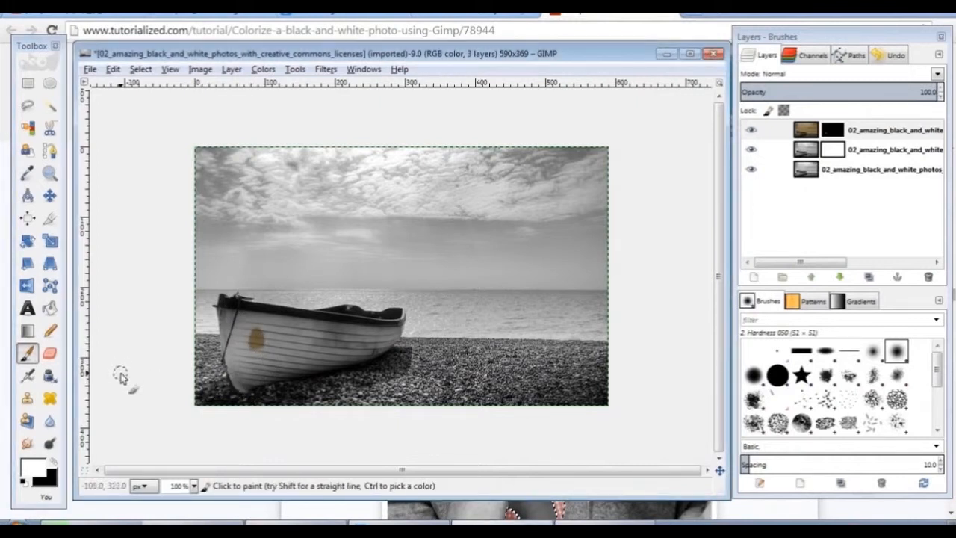
{"action": "left_click", "coordinate": [55, 459]}
{"action": "left_click", "coordinate": [254, 337]}
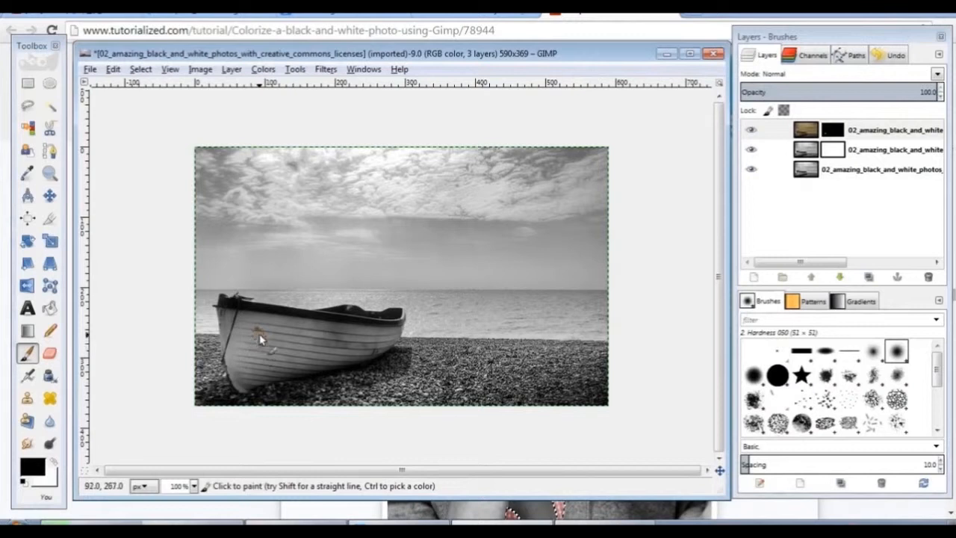
{"action": "left_click", "coordinate": [57, 461]}
{"action": "left_click", "coordinate": [255, 337]}
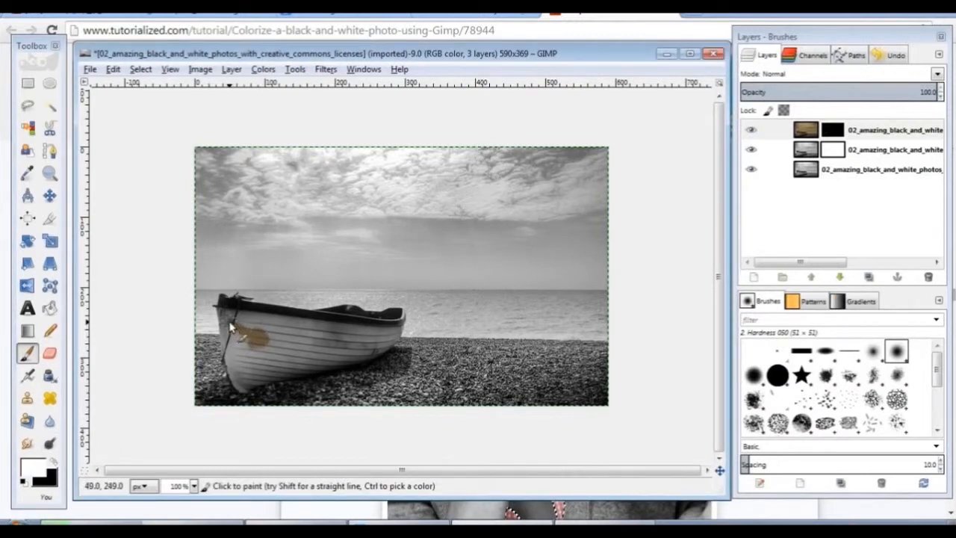
{"action": "mouse_move", "coordinate": [227, 319]}
{"action": "left_mouse_down"}
{"action": "mouse_move", "coordinate": [244, 381]}
{"action": "mouse_move", "coordinate": [386, 339]}
{"action": "mouse_move", "coordinate": [294, 328]}
{"action": "mouse_move", "coordinate": [250, 340]}
{"action": "mouse_move", "coordinate": [239, 357]}
{"action": "mouse_move", "coordinate": [253, 375]}
{"action": "mouse_move", "coordinate": [241, 391]}
{"action": "mouse_move", "coordinate": [223, 317]}
{"action": "mouse_move", "coordinate": [361, 351]}
{"action": "left_mouse_up"}
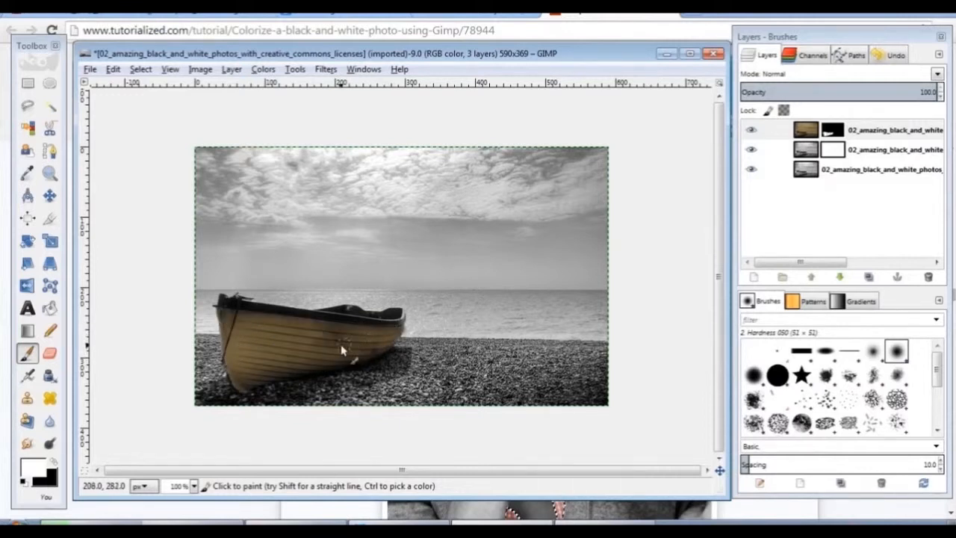
Step: Paint the mask black where the brown spills past the boat's stern, and touch up the hull in white
{"action": "key", "text": "z"}
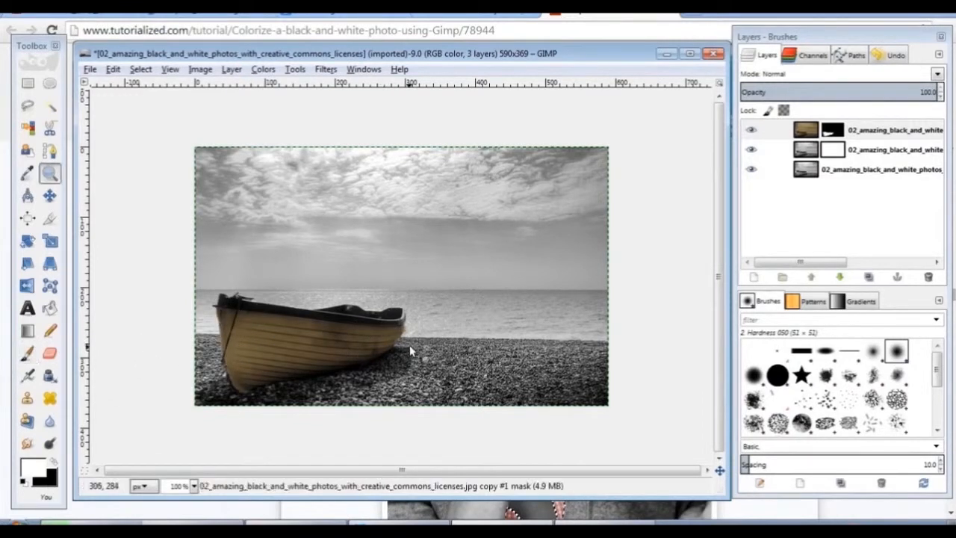
{"action": "left_click", "coordinate": [409, 344]}
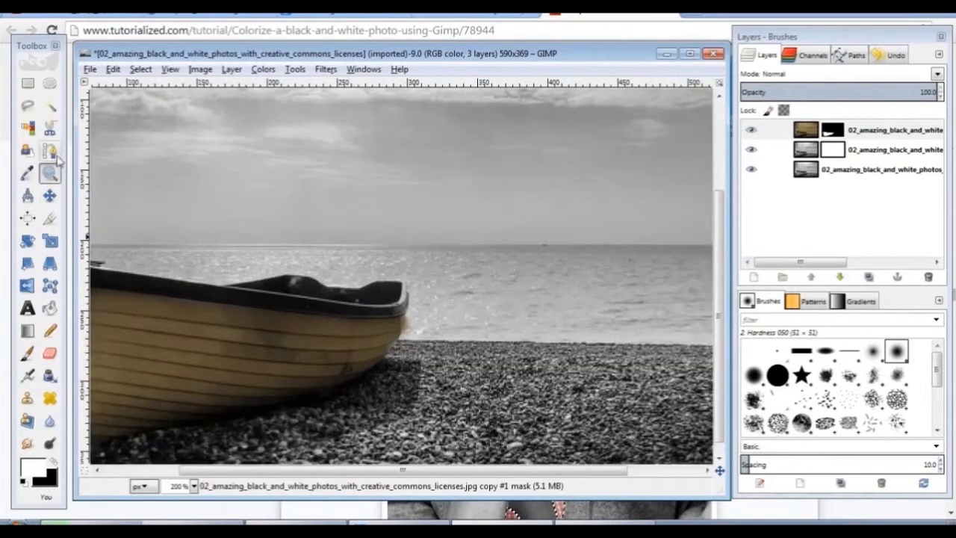
{"action": "left_click", "coordinate": [27, 352]}
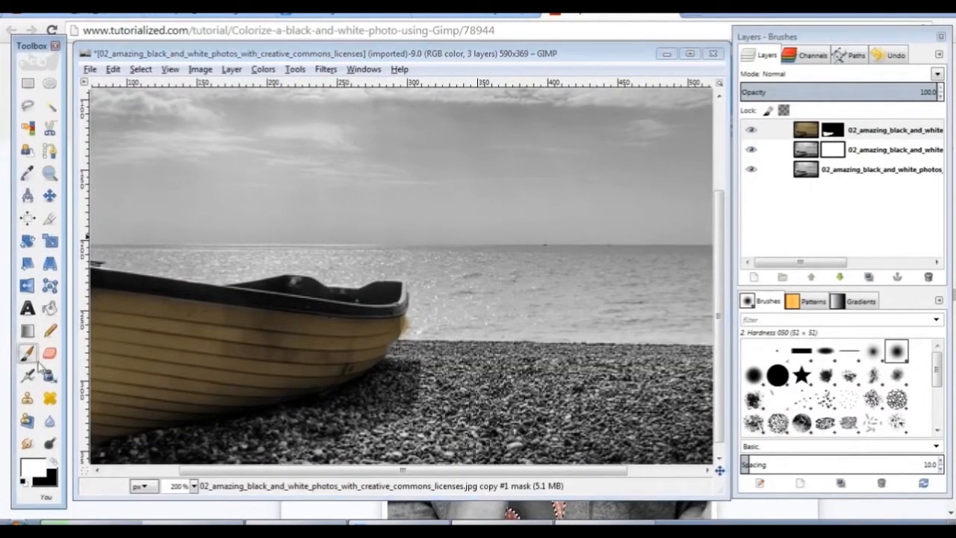
{"action": "left_click", "coordinate": [55, 462]}
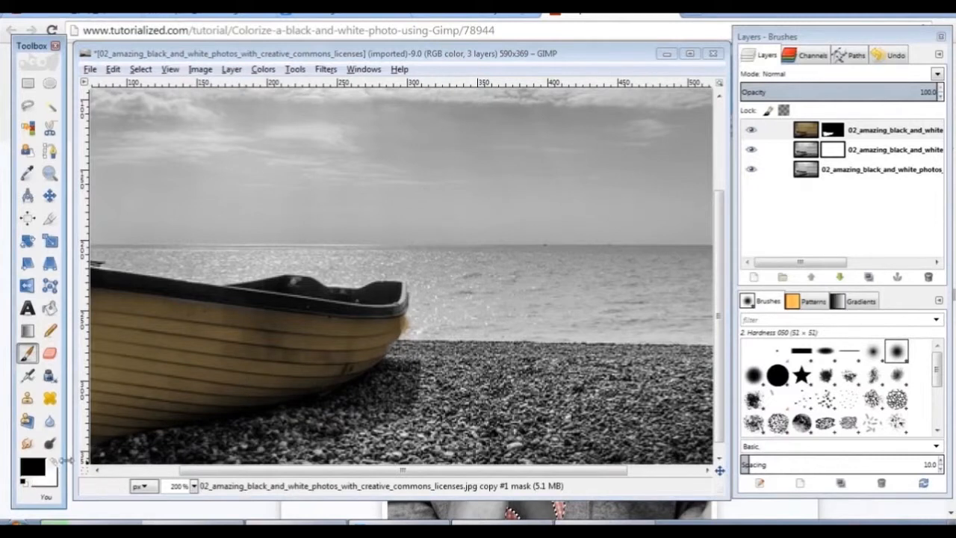
{"action": "left_click", "coordinate": [417, 329]}
{"action": "left_click_drag", "start_coordinate": [416, 329], "coordinate": [415, 327]}
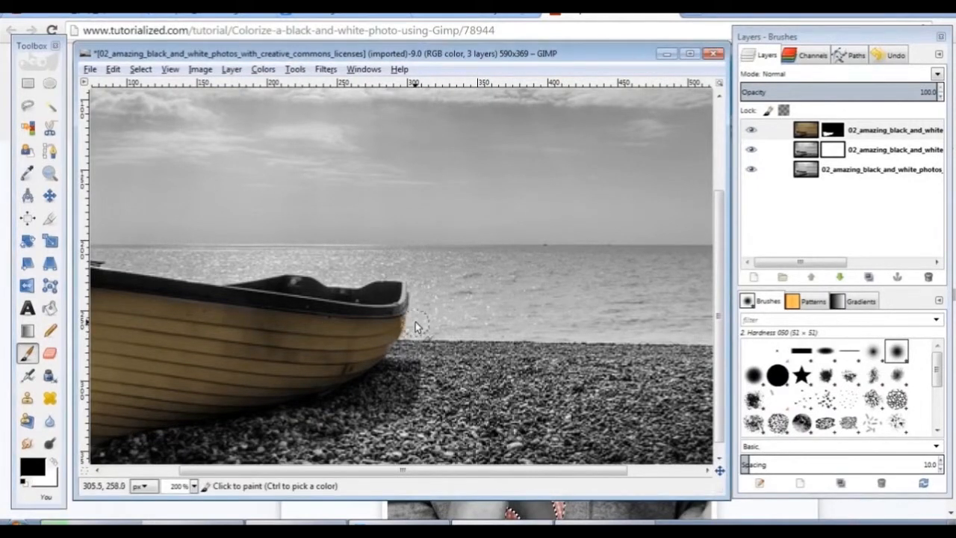
{"action": "left_click", "coordinate": [55, 462]}
{"action": "left_click", "coordinate": [186, 315]}
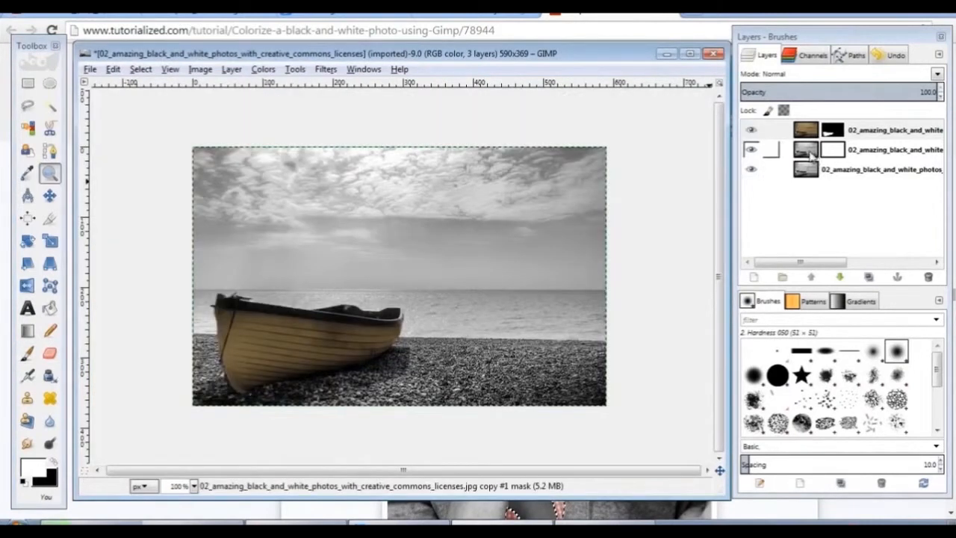
Step: Duplicate the black-and-white layer with the white mask that lies directly below the brown boat layer
{"action": "left_click", "coordinate": [808, 151]}
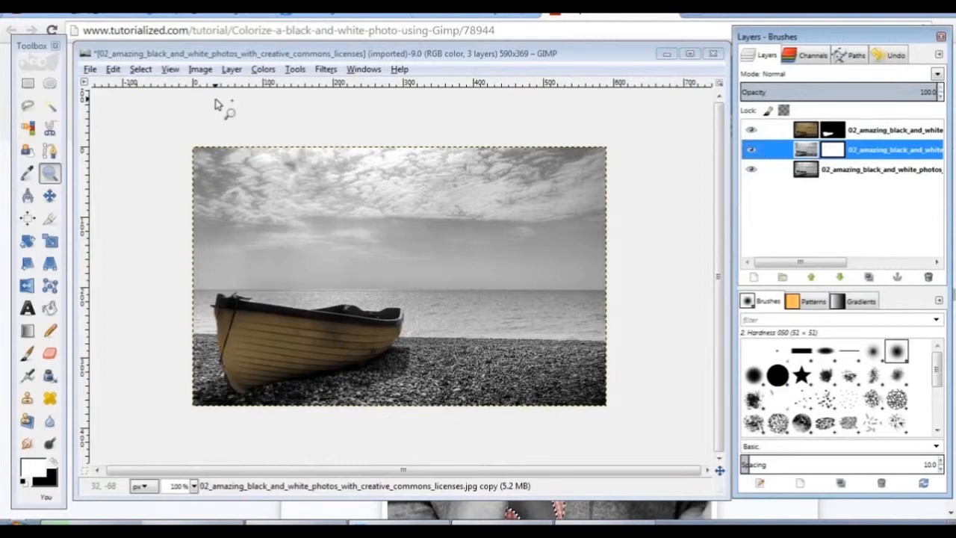
{"action": "left_click", "coordinate": [200, 69]}
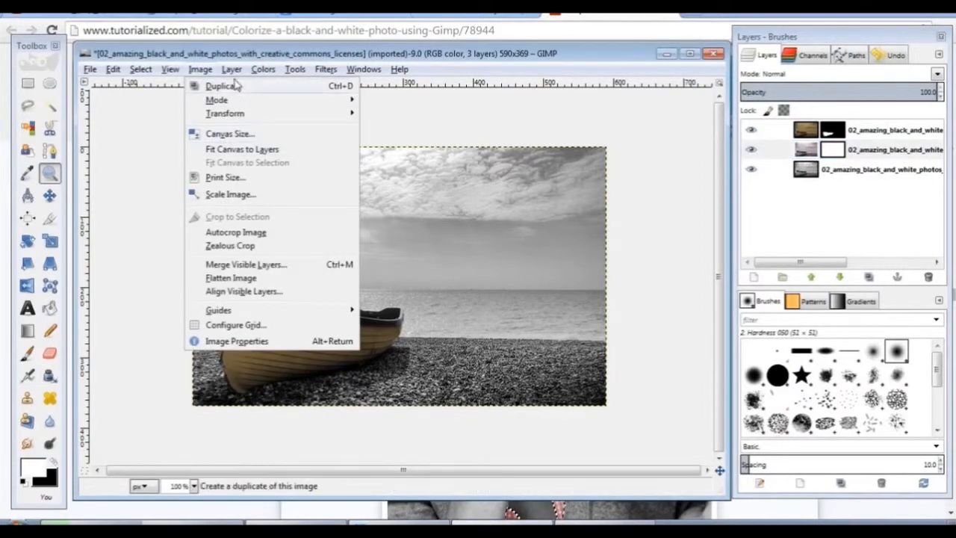
{"action": "mouse_move", "coordinate": [231, 69]}
{"action": "left_click", "coordinate": [267, 131]}
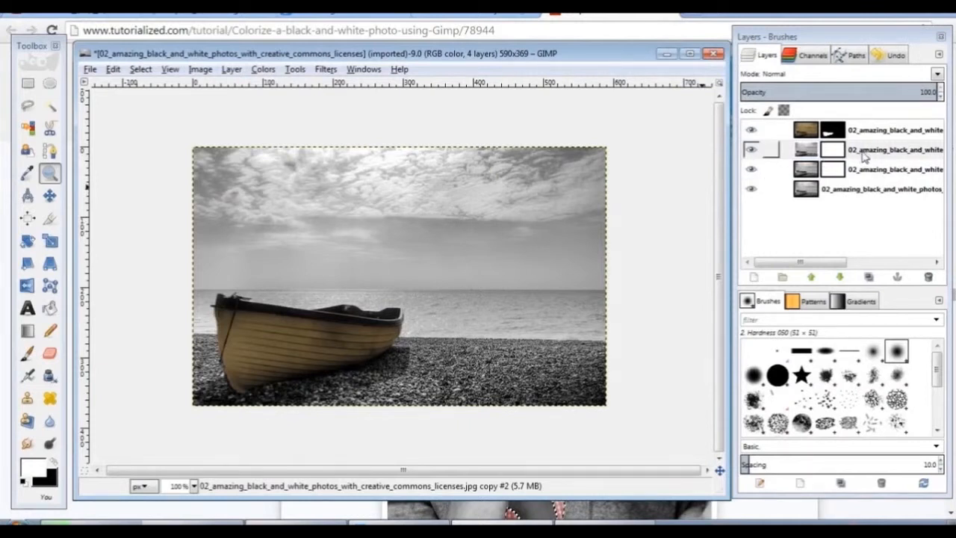
Step: Colorize the image of the new layer copy with hue 141, saturation 0 and lightness -15
{"action": "left_click", "coordinate": [813, 155]}
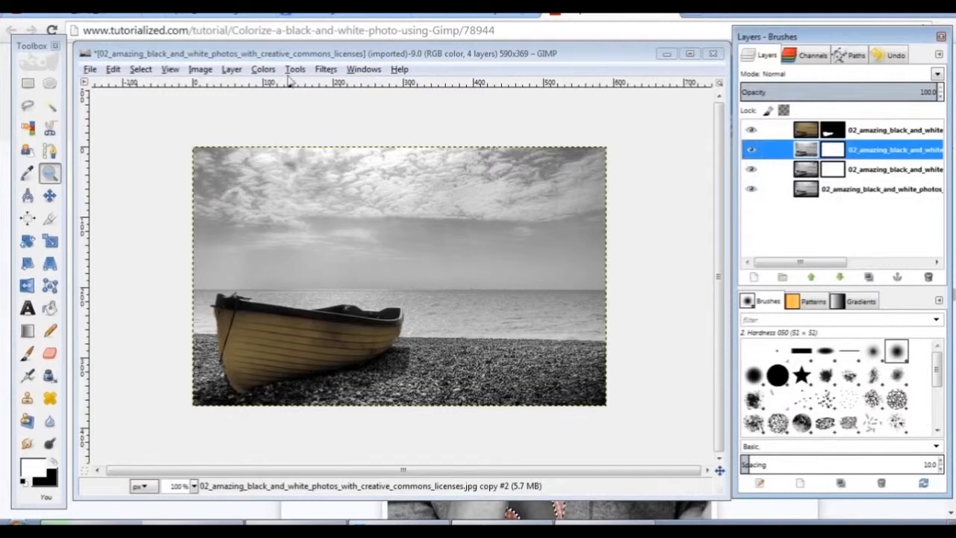
{"action": "left_click", "coordinate": [265, 68]}
{"action": "left_click", "coordinate": [276, 124]}
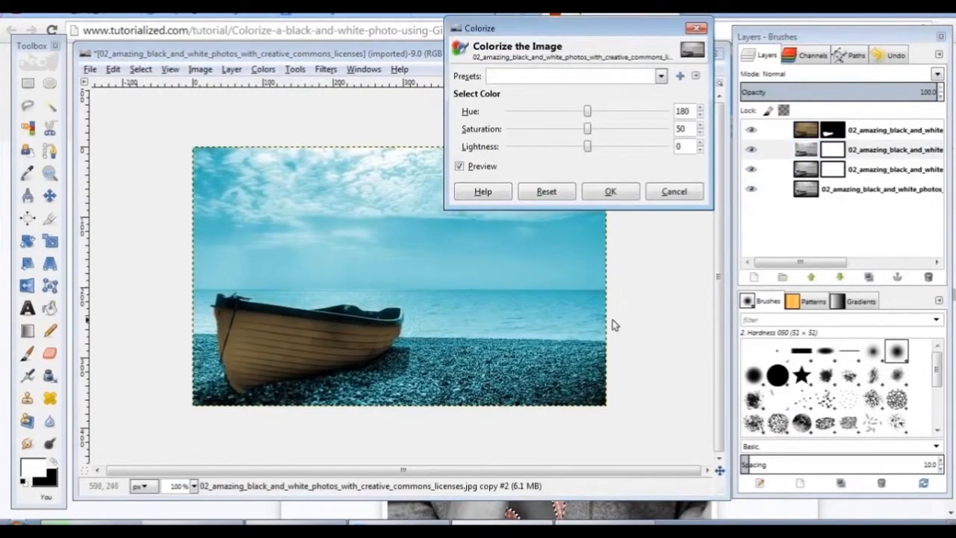
{"action": "left_click_drag", "start_coordinate": [589, 147], "coordinate": [510, 127]}
{"action": "left_click_drag", "start_coordinate": [555, 146], "coordinate": [578, 154]}
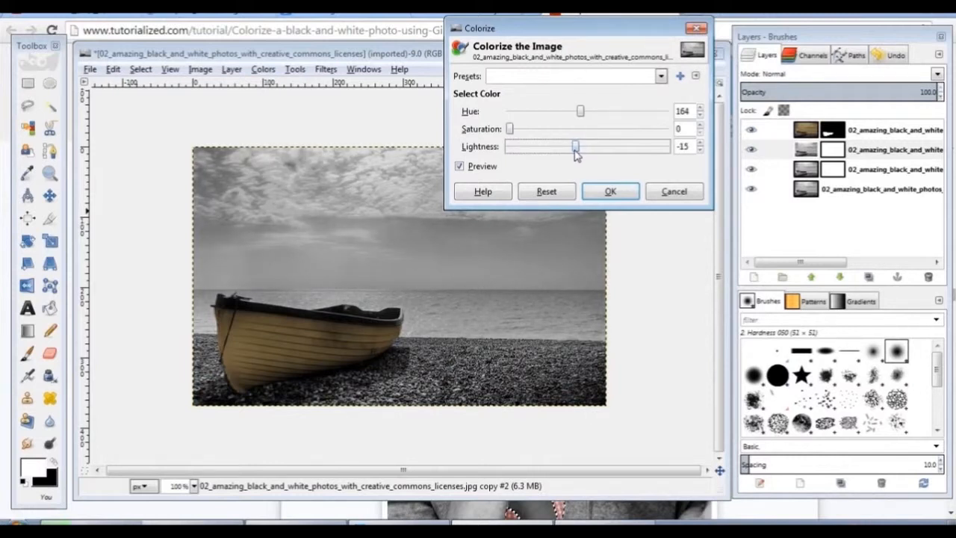
{"action": "left_click_drag", "start_coordinate": [582, 113], "coordinate": [570, 111]}
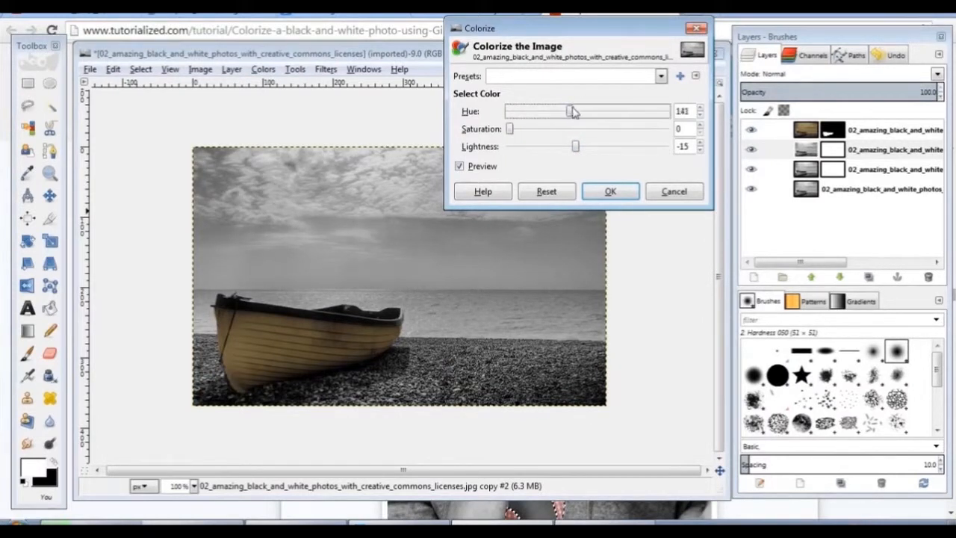
{"action": "left_click", "coordinate": [610, 191]}
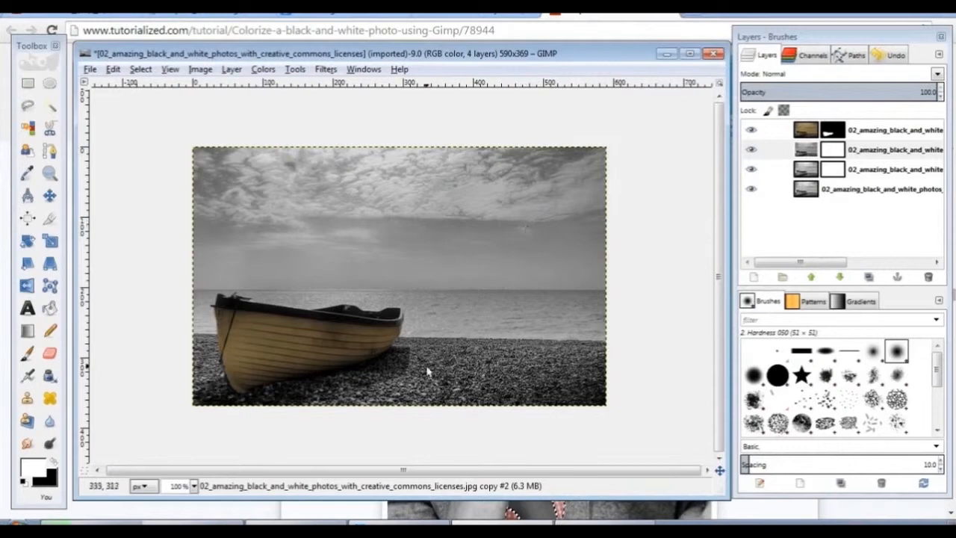
Step: Invert the mask of the darkened layer copy to black
{"action": "left_click", "coordinate": [832, 150]}
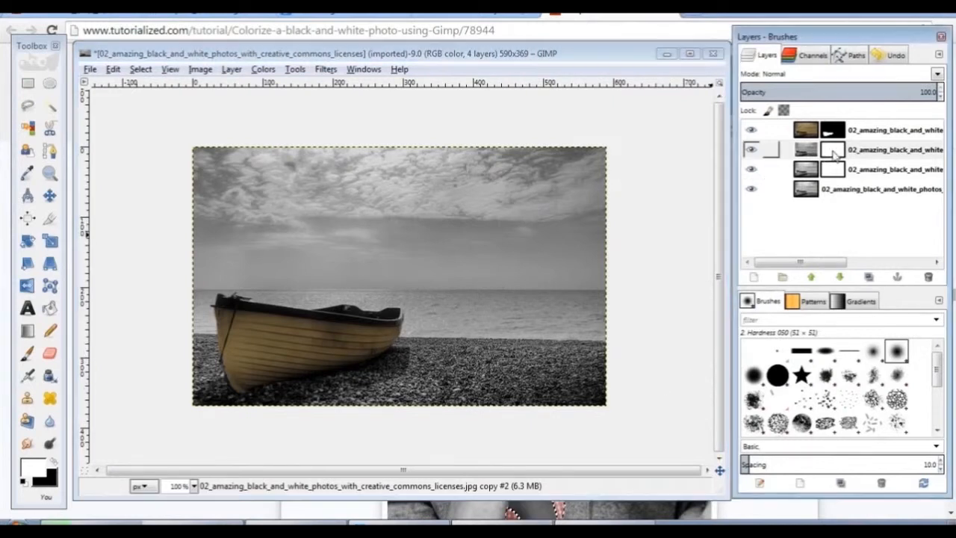
{"action": "left_click", "coordinate": [231, 70]}
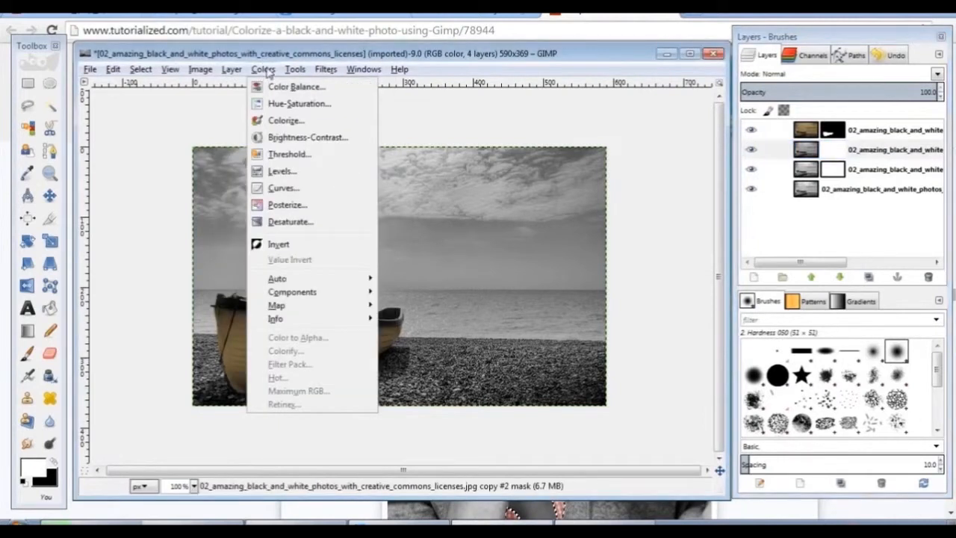
{"action": "left_click", "coordinate": [277, 245]}
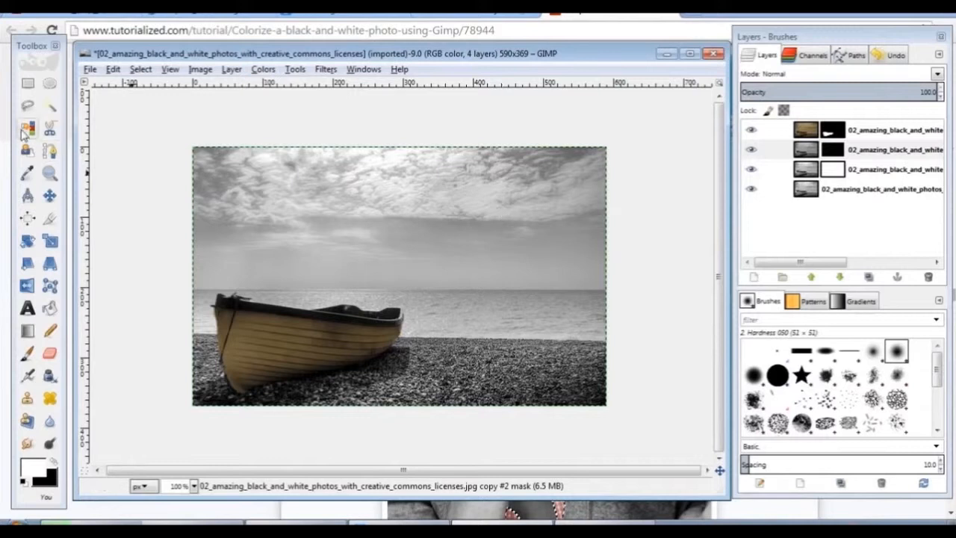
Step: Outline the whole pebble beach below the waterline with a closed polygonal Free Select selection
{"action": "left_click", "coordinate": [32, 108]}
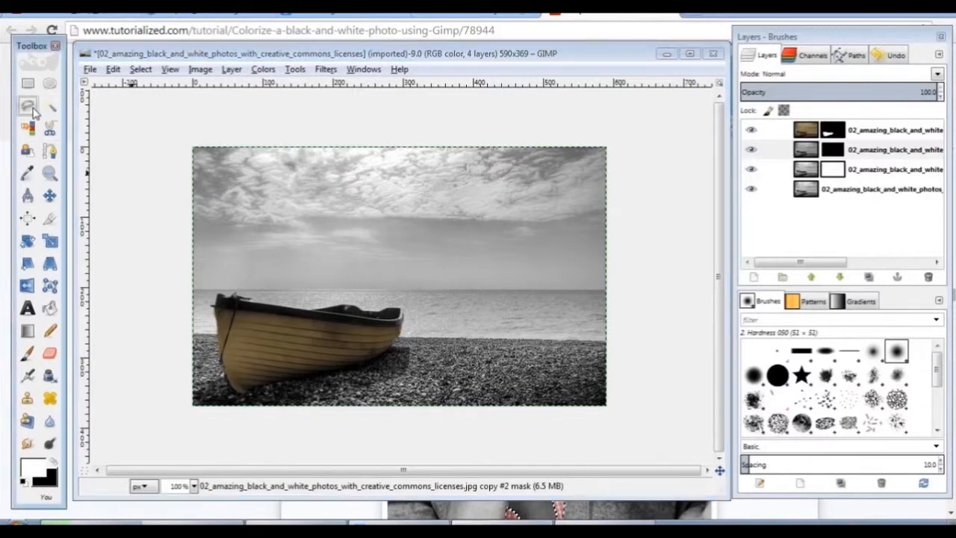
{"action": "left_click", "coordinate": [32, 108]}
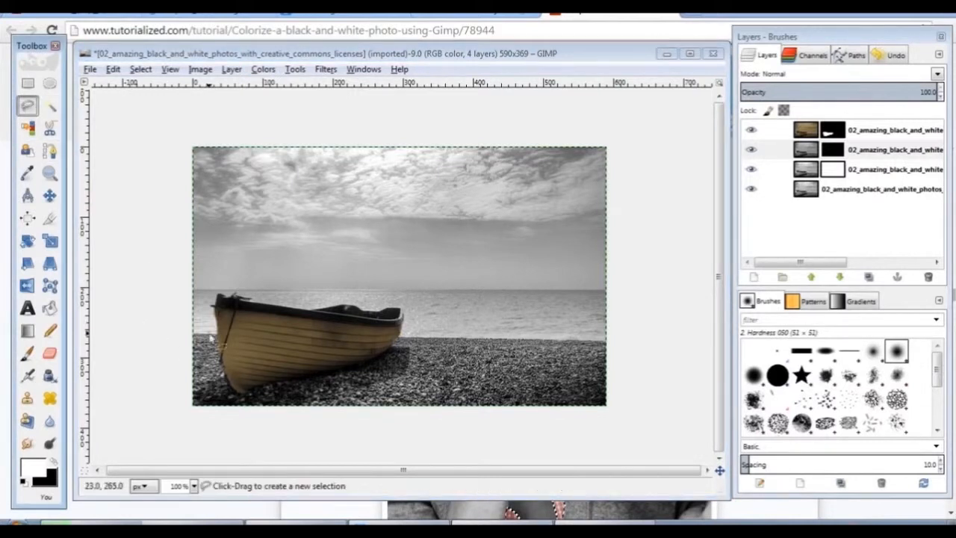
{"action": "key", "text": "z"}
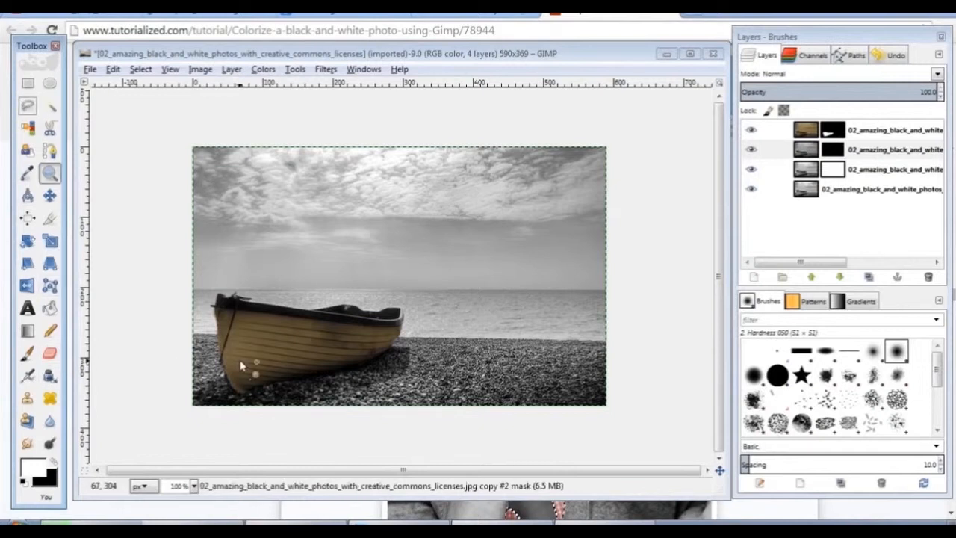
{"action": "left_click", "coordinate": [305, 368]}
{"action": "left_click", "coordinate": [28, 105]}
{"action": "left_click_drag", "start_coordinate": [341, 473], "coordinate": [353, 474]}
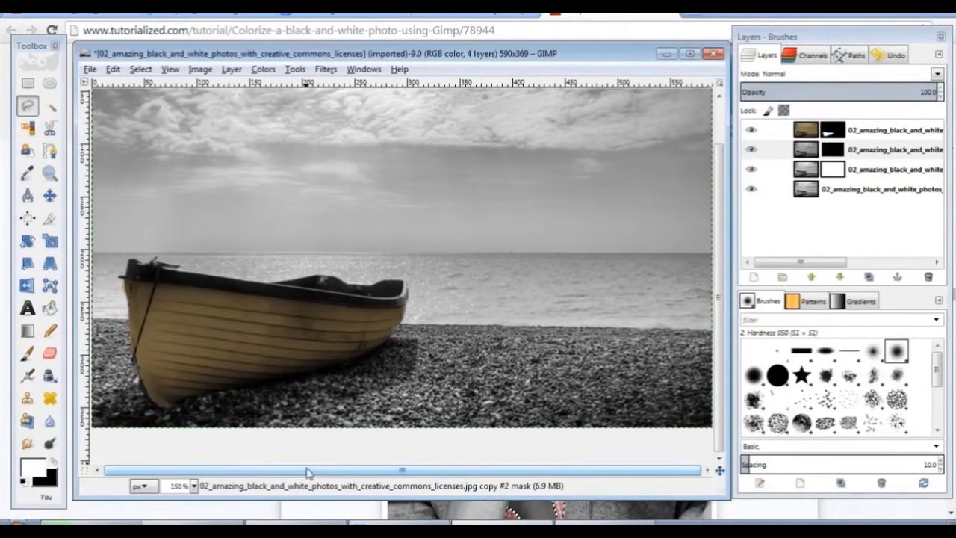
{"action": "left_click", "coordinate": [94, 320]}
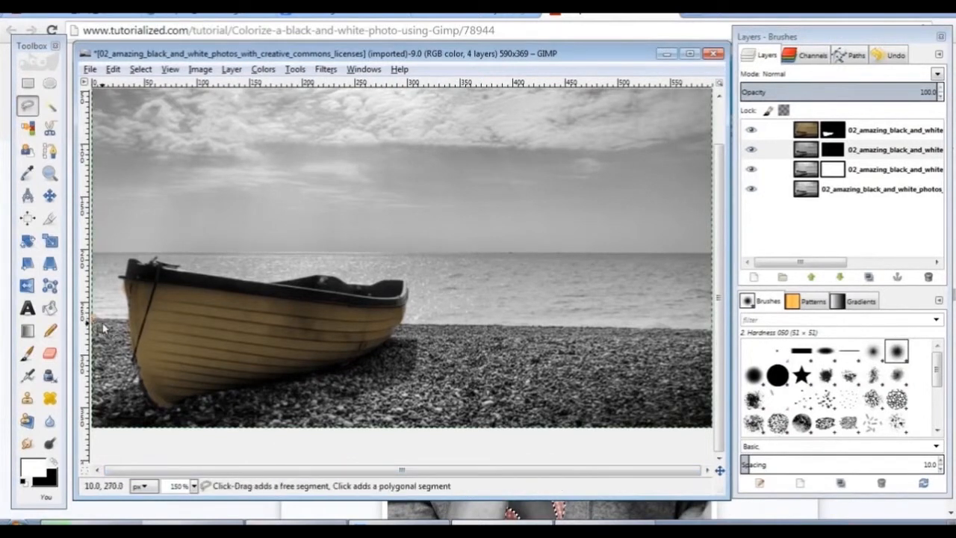
{"action": "left_click", "coordinate": [713, 333]}
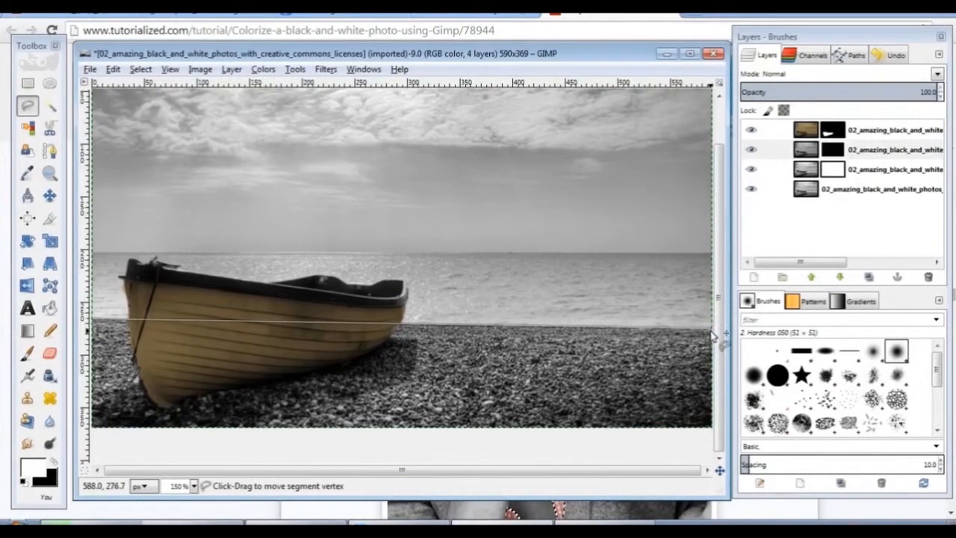
{"action": "left_click", "coordinate": [712, 431]}
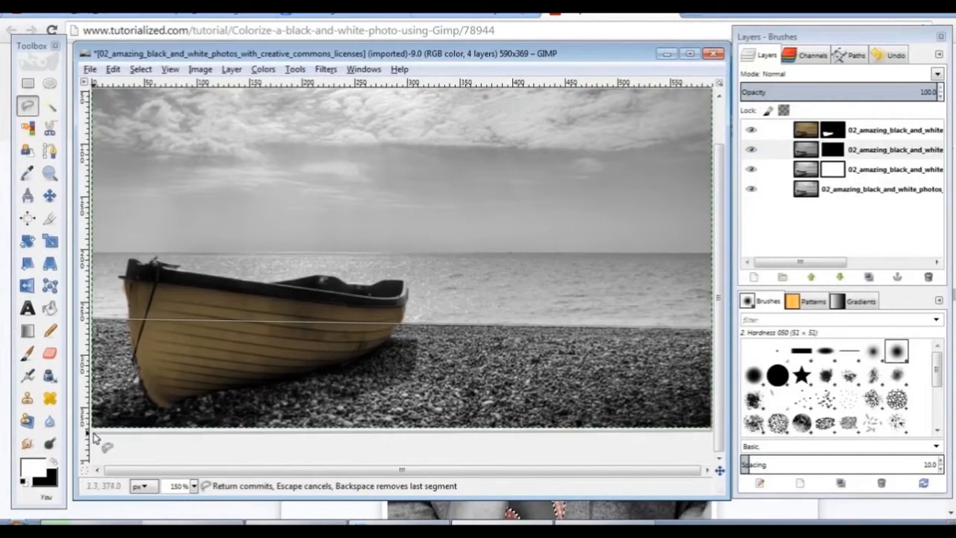
{"action": "left_click", "coordinate": [94, 321]}
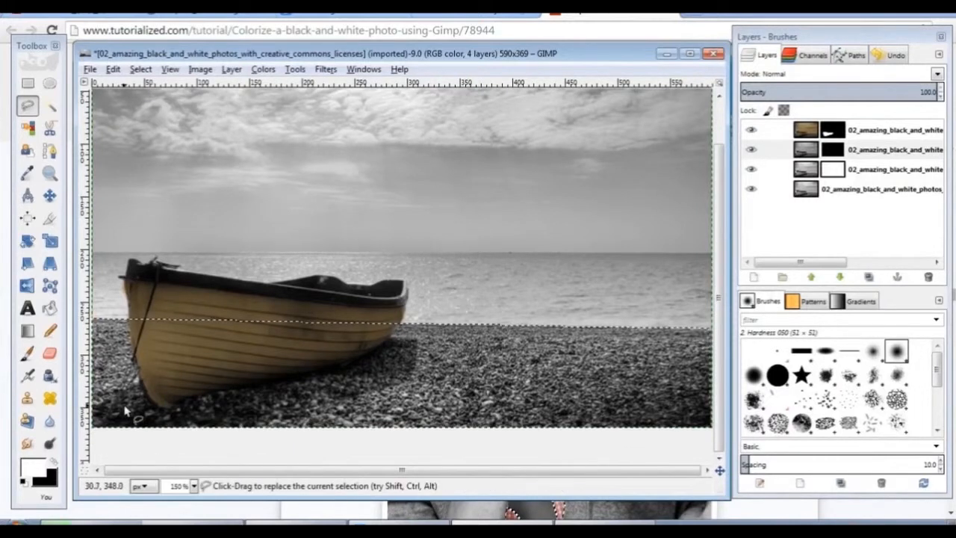
Step: Paint the selected pebble beach white on the darkened layer's mask with the brush at size 228.43, and clear the selection
{"action": "left_click", "coordinate": [28, 352]}
{"action": "left_click", "coordinate": [127, 344]}
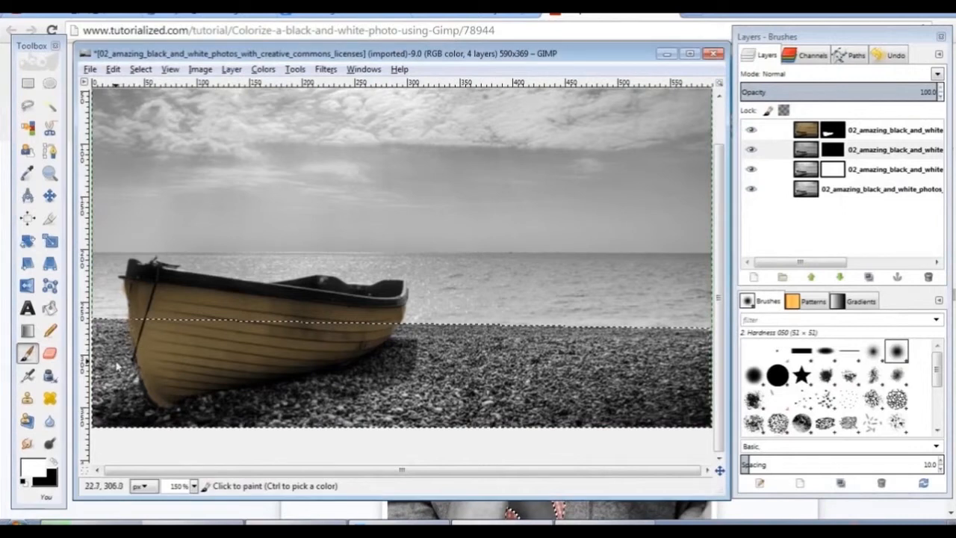
{"action": "left_click_drag", "start_coordinate": [115, 365], "coordinate": [108, 385]}
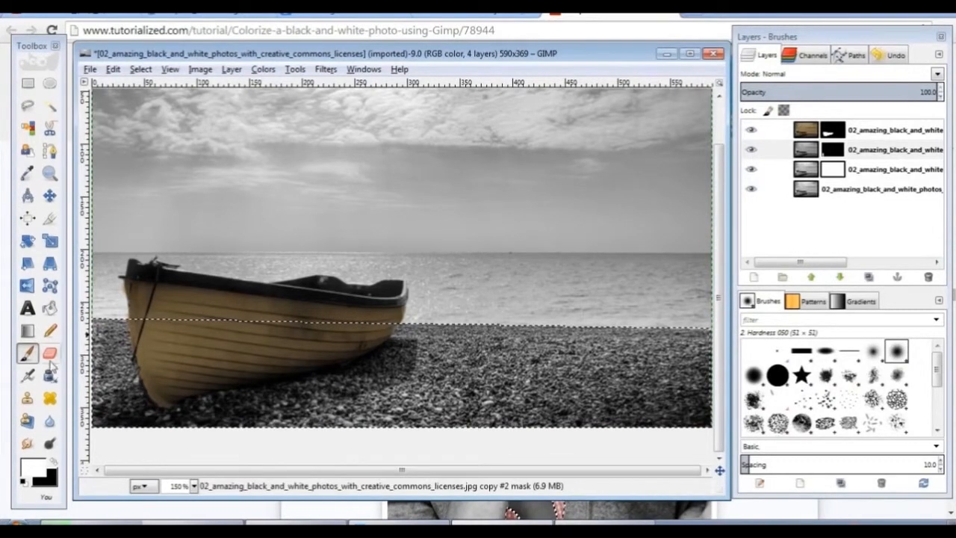
{"action": "double_click", "coordinate": [27, 352]}
{"action": "left_click_drag", "start_coordinate": [106, 258], "coordinate": [202, 38]}
{"action": "left_click_drag", "start_coordinate": [112, 158], "coordinate": [153, 159]}
{"action": "mouse_move", "coordinate": [211, 382]}
{"action": "left_mouse_down"}
{"action": "mouse_move", "coordinate": [627, 415]}
{"action": "mouse_move", "coordinate": [544, 387]}
{"action": "mouse_move", "coordinate": [276, 357]}
{"action": "mouse_move", "coordinate": [319, 348]}
{"action": "mouse_move", "coordinate": [680, 337]}
{"action": "mouse_move", "coordinate": [347, 321]}
{"action": "mouse_move", "coordinate": [61, 340]}
{"action": "mouse_move", "coordinate": [201, 395]}
{"action": "mouse_move", "coordinate": [628, 394]}
{"action": "mouse_move", "coordinate": [338, 343]}
{"action": "mouse_move", "coordinate": [398, 382]}
{"action": "mouse_move", "coordinate": [407, 326]}
{"action": "left_mouse_up"}
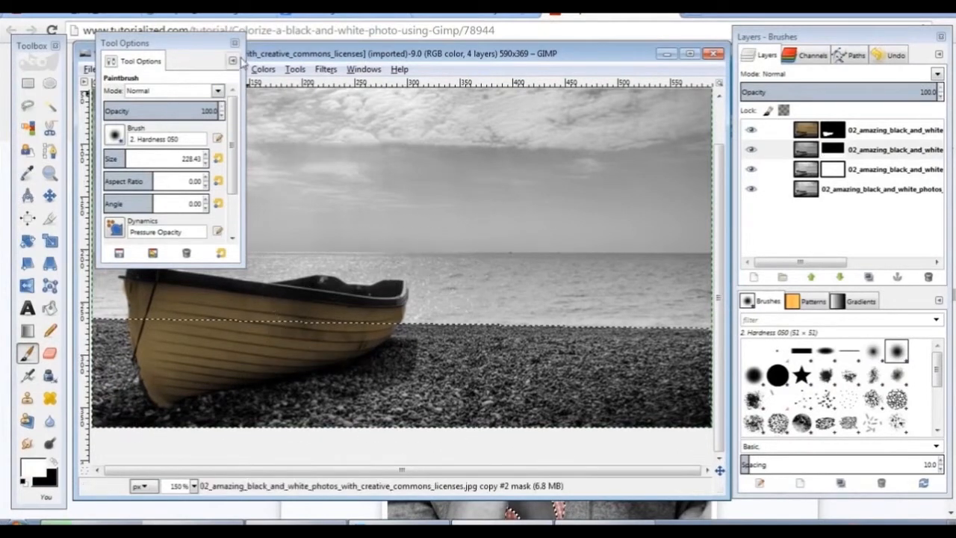
{"action": "left_click", "coordinate": [235, 42]}
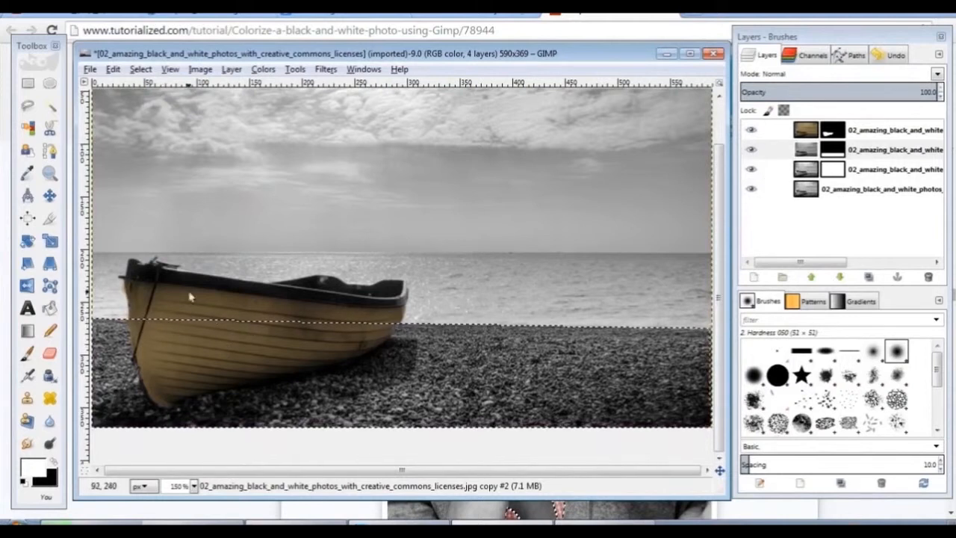
{"action": "left_click", "coordinate": [141, 69]}
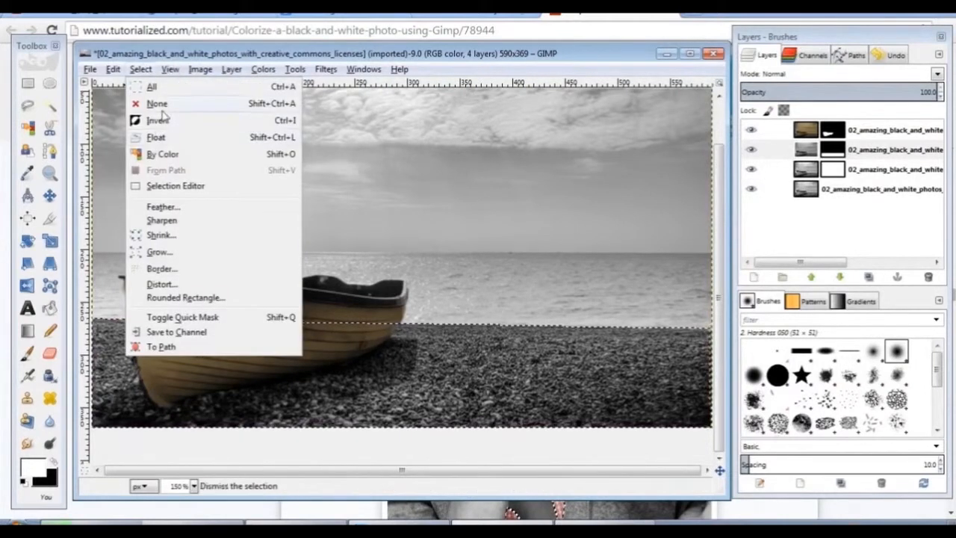
{"action": "left_click", "coordinate": [150, 103]}
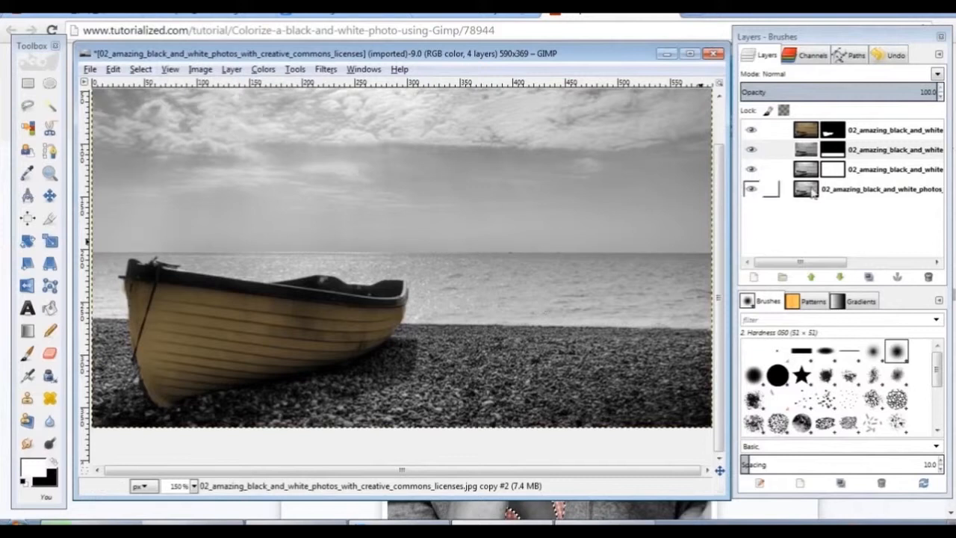
Step: Duplicate the black-and-white layer with the white mask directly below the darkened beach layer
{"action": "left_click", "coordinate": [864, 171]}
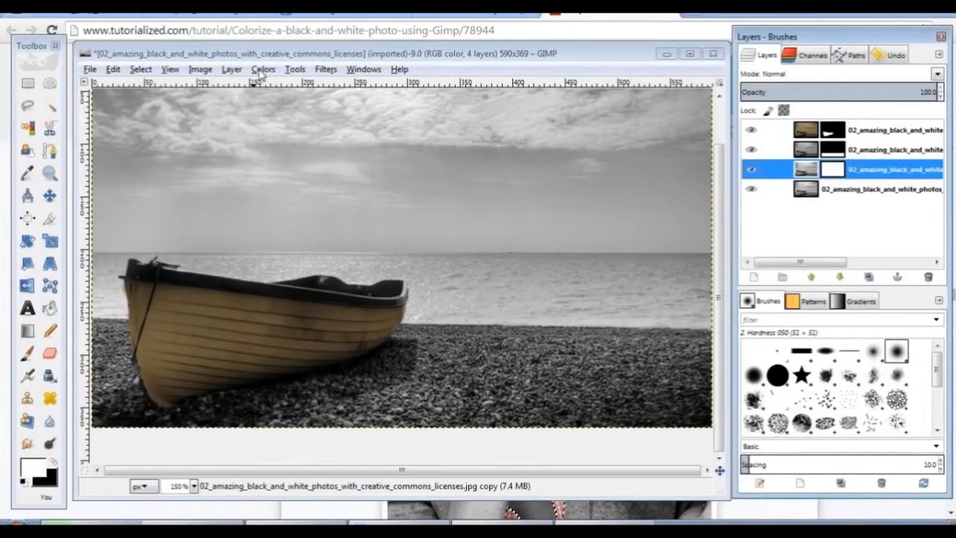
{"action": "left_click", "coordinate": [232, 69]}
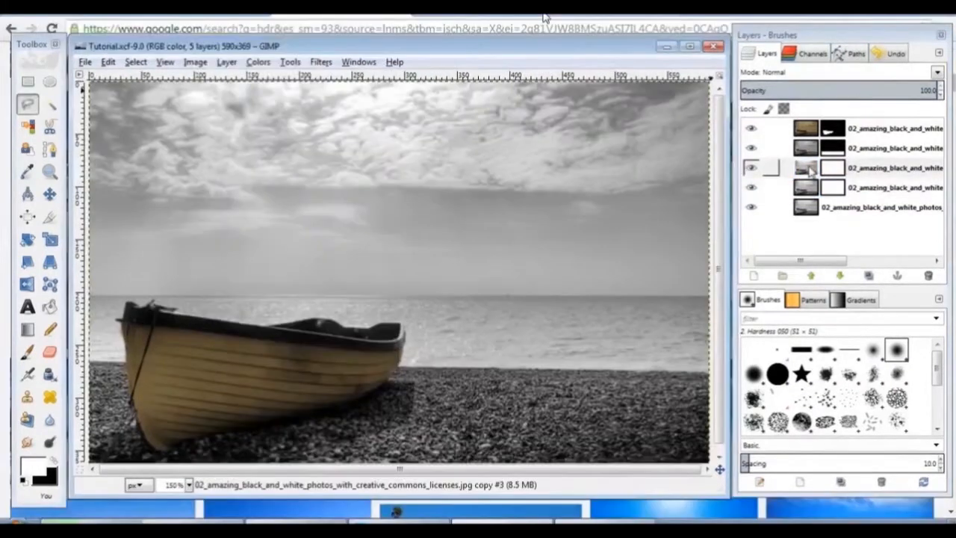
Step: Colorize the image of the new layer copy with hue 203, saturation 50 and lightness 21
{"action": "left_click", "coordinate": [888, 167]}
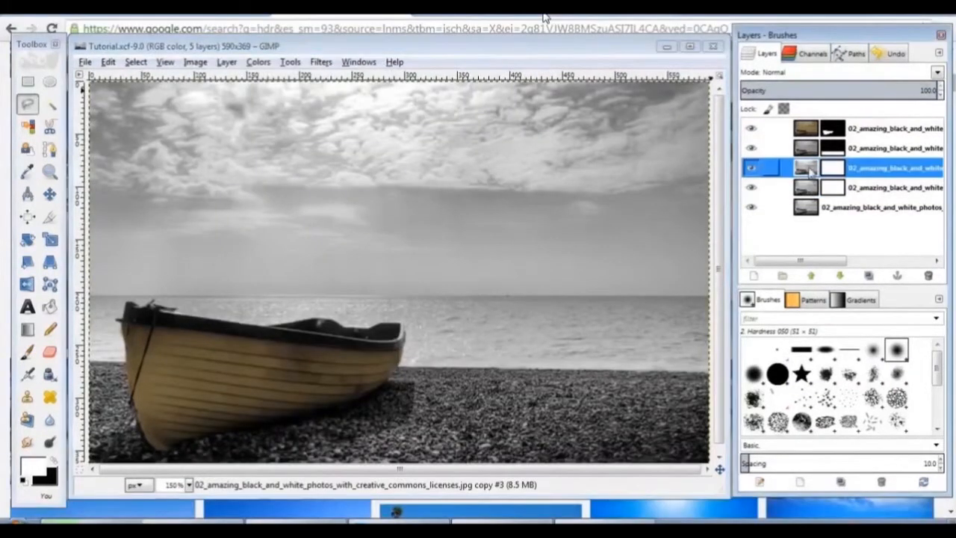
{"action": "left_click", "coordinate": [257, 62]}
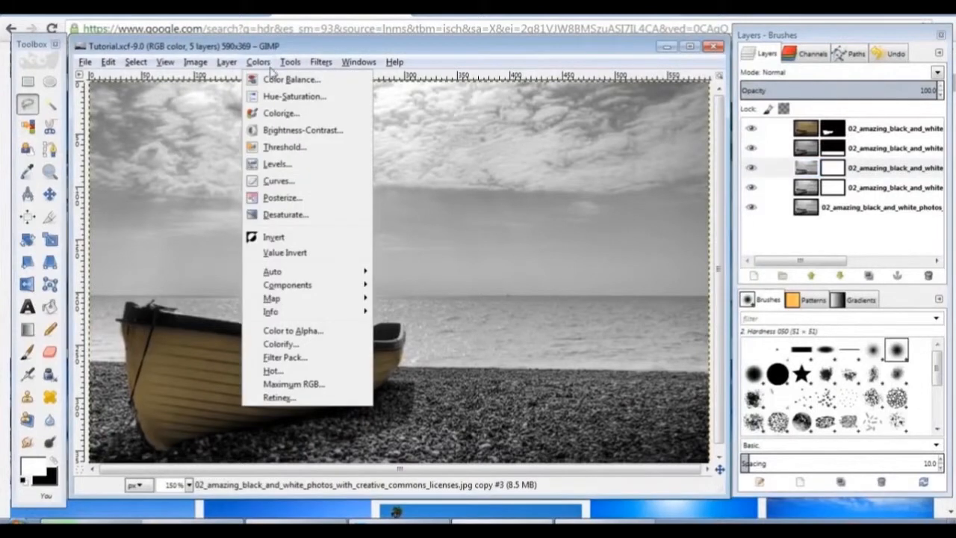
{"action": "left_click", "coordinate": [287, 112]}
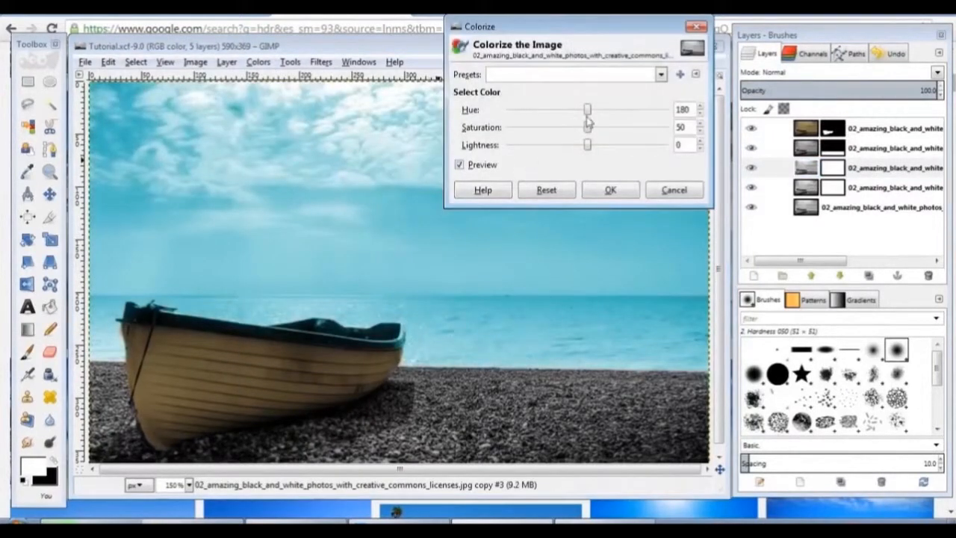
{"action": "left_click_drag", "start_coordinate": [588, 112], "coordinate": [595, 112]}
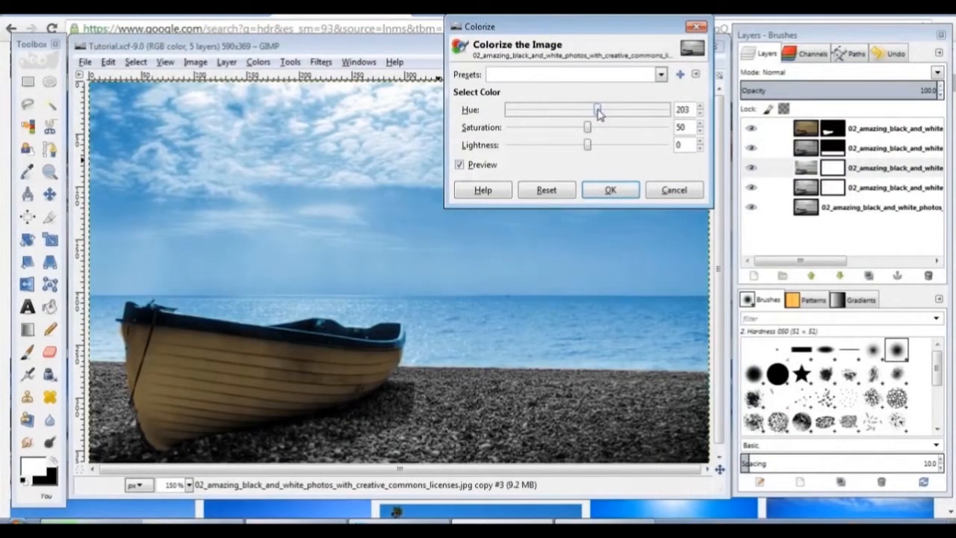
{"action": "left_click_drag", "start_coordinate": [589, 147], "coordinate": [606, 150]}
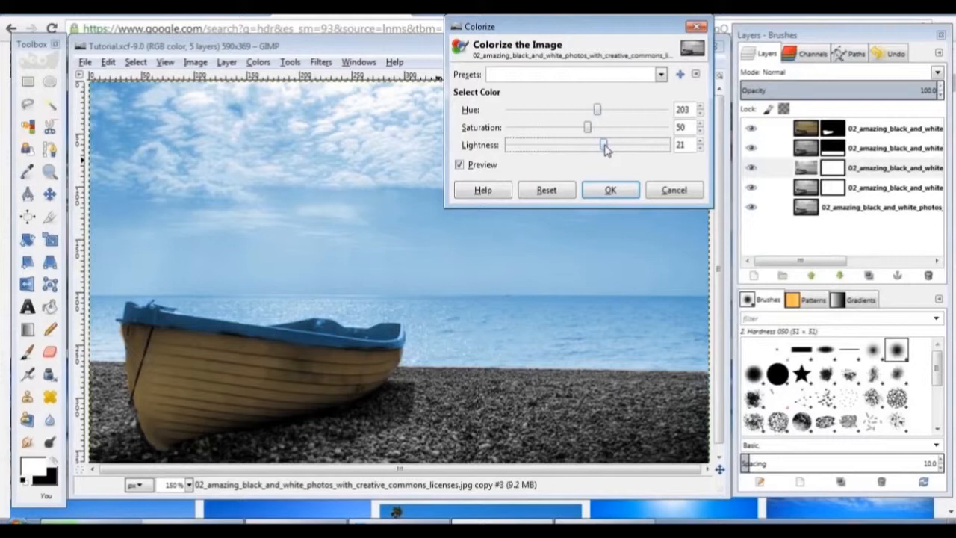
{"action": "left_click", "coordinate": [610, 191]}
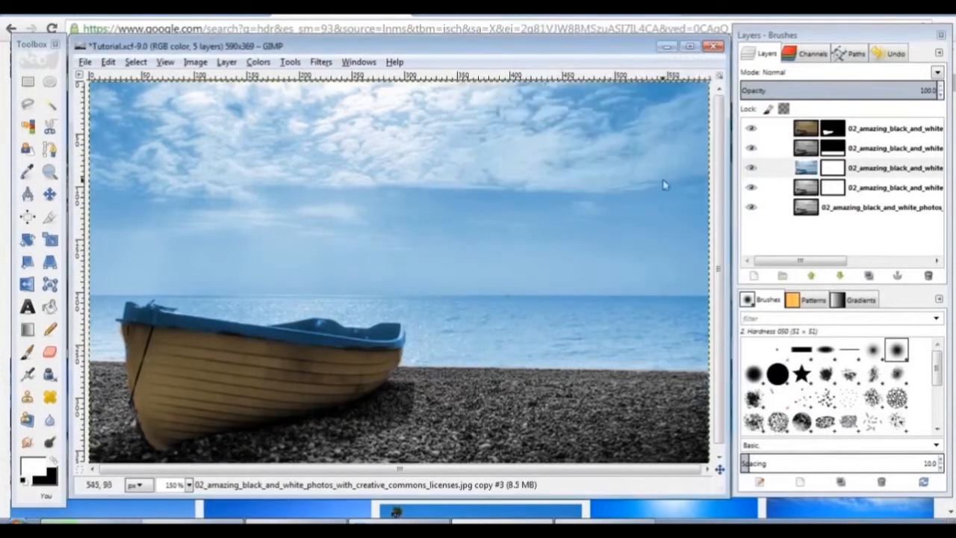
Step: Invert the mask of the light blue layer copy to black
{"action": "left_click", "coordinate": [832, 168]}
{"action": "left_click", "coordinate": [258, 63]}
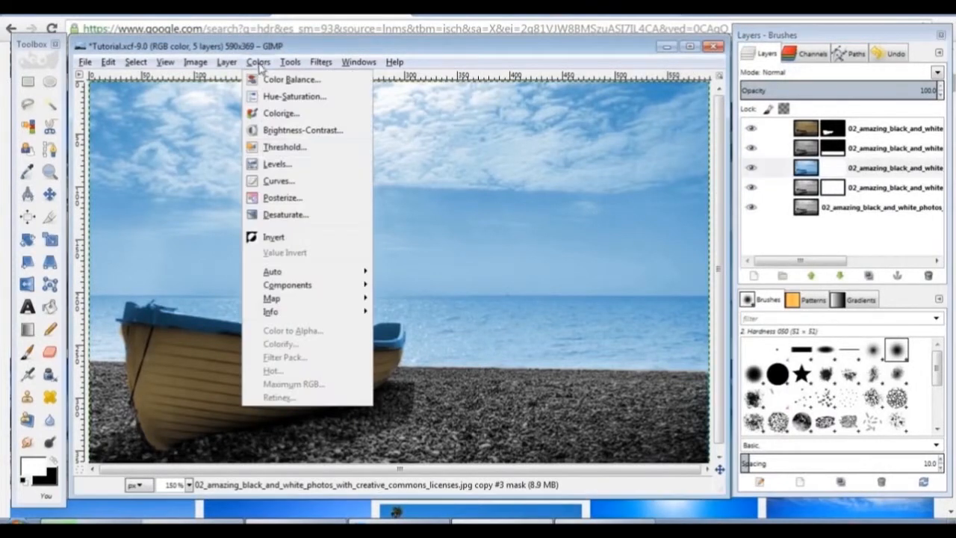
{"action": "left_click", "coordinate": [273, 237]}
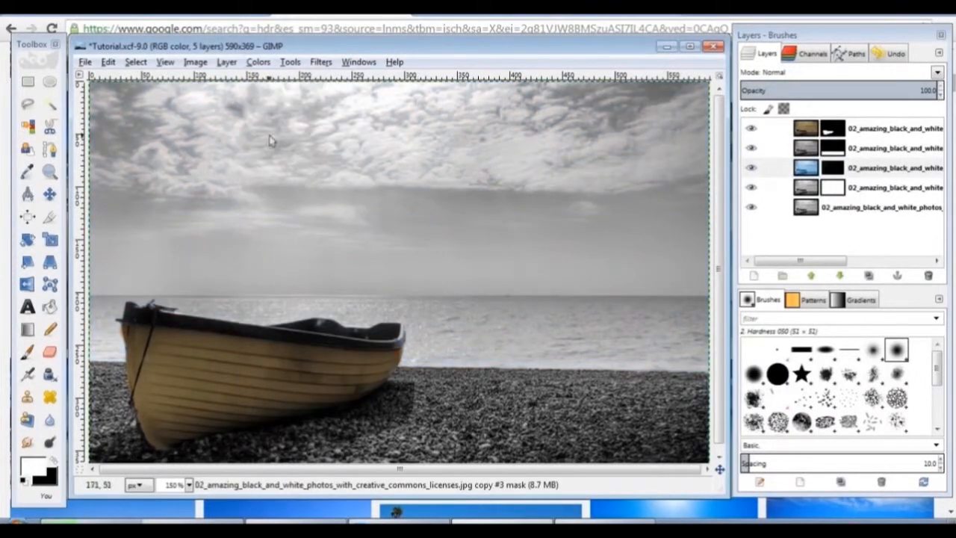
Step: Outline the whole sky above the horizon with a closed polygonal Free Select selection
{"action": "left_click", "coordinate": [27, 110]}
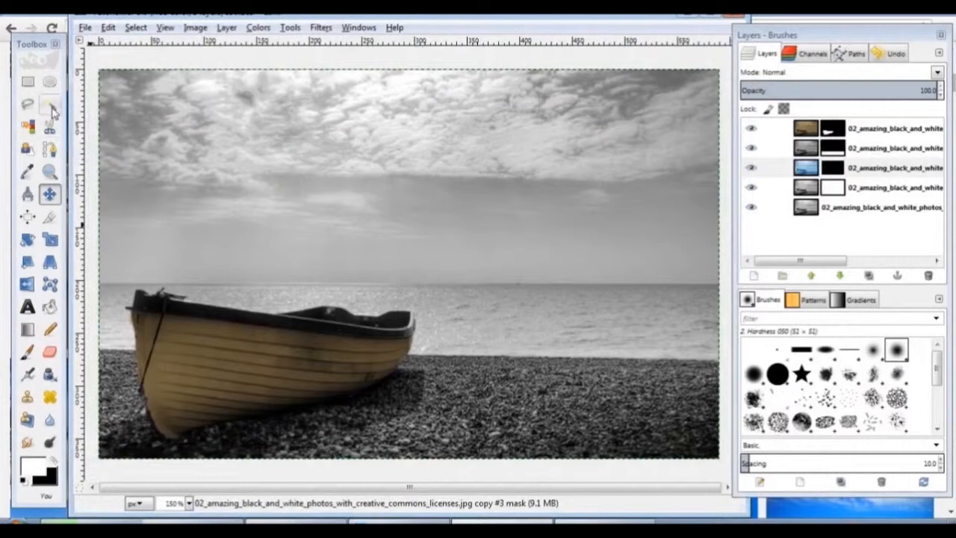
{"action": "left_click", "coordinate": [27, 104]}
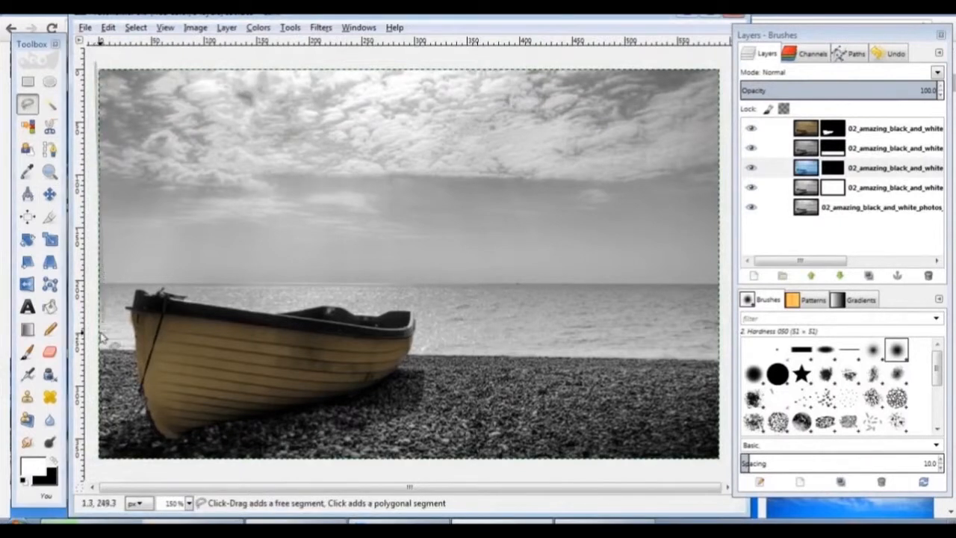
{"action": "left_click", "coordinate": [96, 283]}
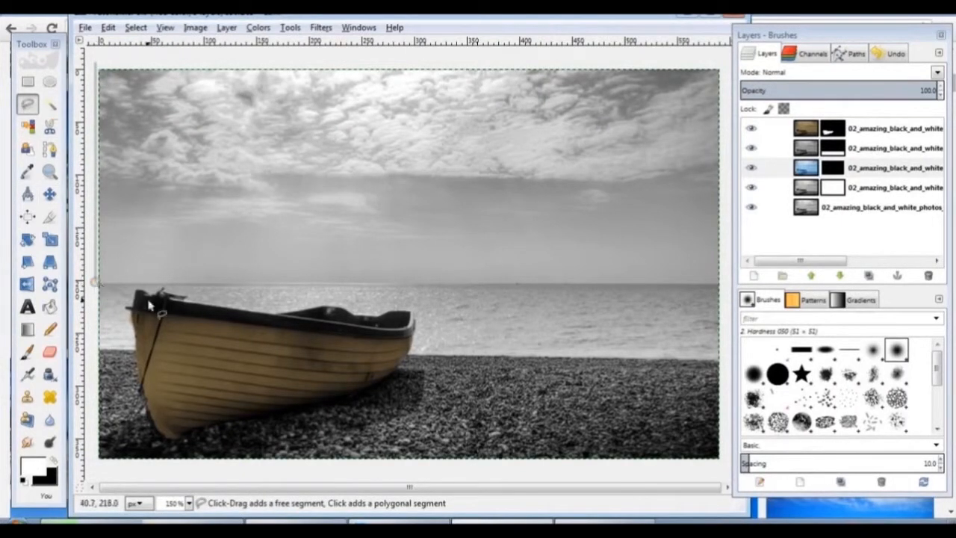
{"action": "left_click", "coordinate": [723, 283]}
{"action": "left_click", "coordinate": [721, 61]}
{"action": "left_click", "coordinate": [96, 65]}
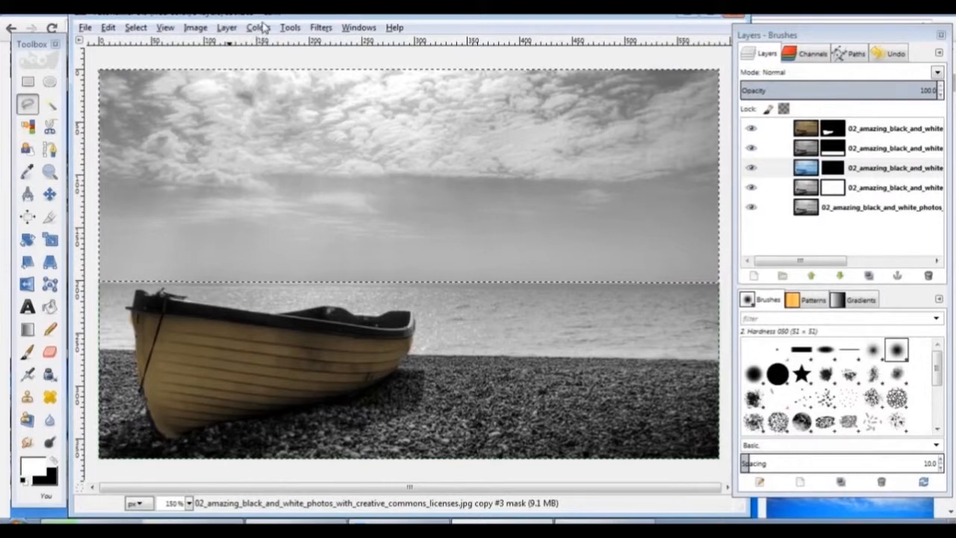
Step: Fill the selected sky on the mask with a white-to-black gradient from the image's upper edge to the horizon, and clear the selection
{"action": "left_click", "coordinate": [27, 351]}
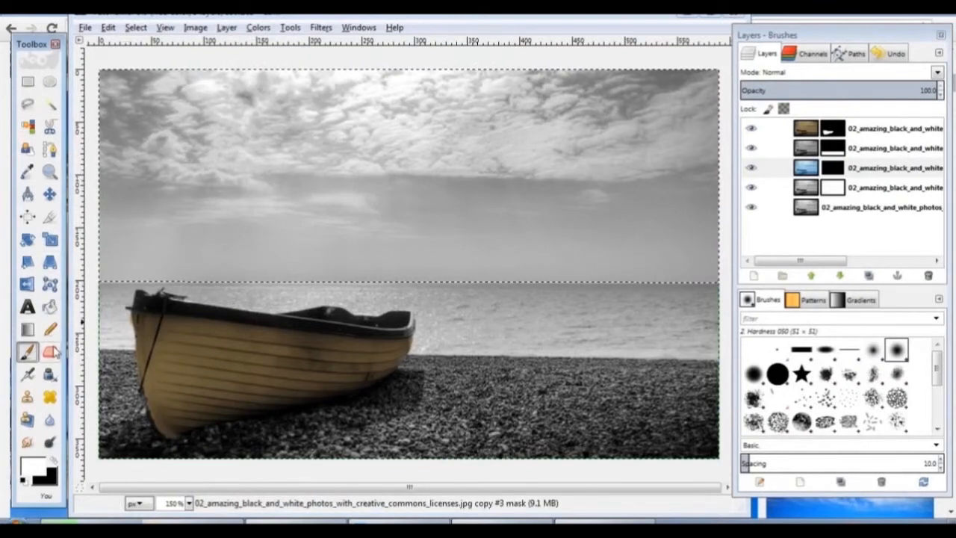
{"action": "left_click", "coordinate": [27, 328]}
{"action": "left_click_drag", "start_coordinate": [397, 286], "coordinate": [399, 197]}
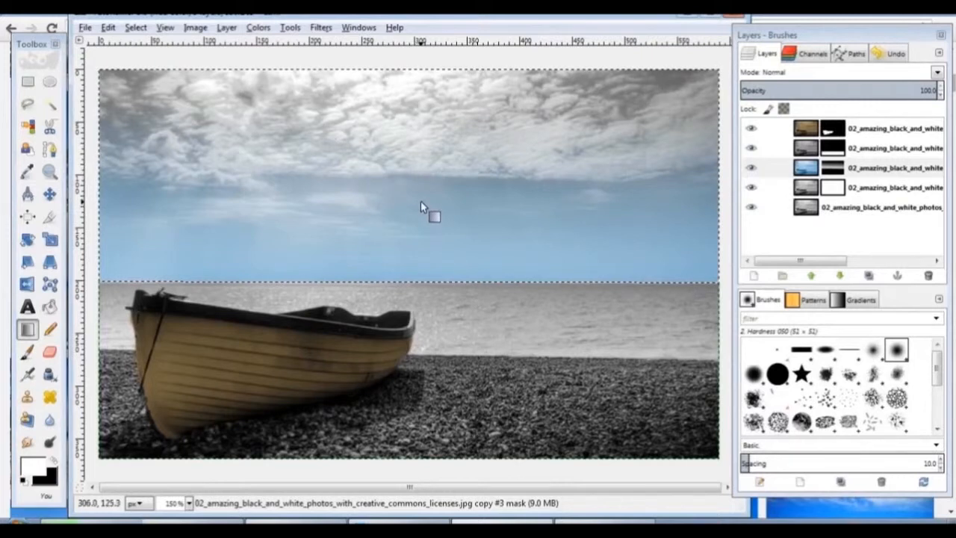
{"action": "key", "text": "ctrl+z"}
{"action": "left_click_drag", "start_coordinate": [436, 56], "coordinate": [440, 204]}
{"action": "key", "text": "ctrl+z"}
{"action": "left_click_drag", "start_coordinate": [409, 58], "coordinate": [420, 283]}
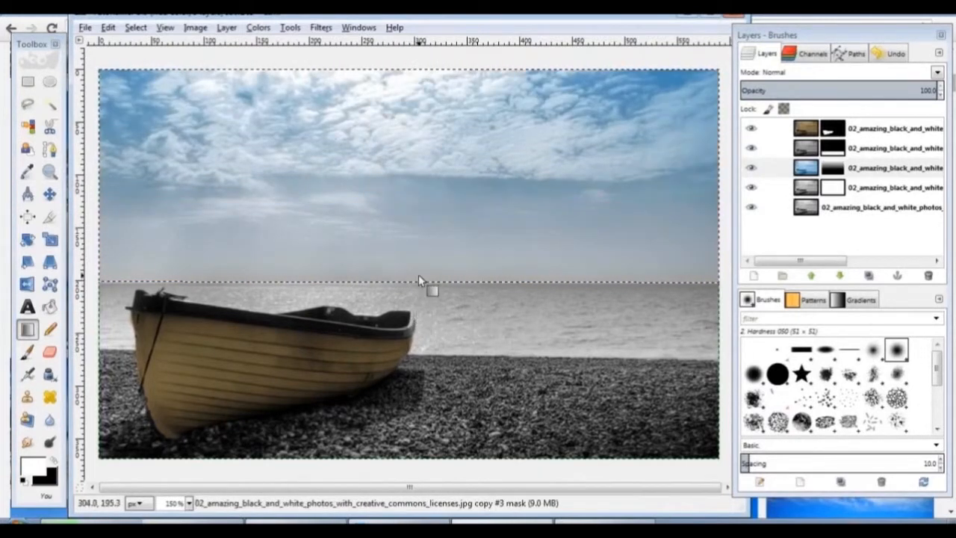
{"action": "key", "text": "ctrl+z"}
{"action": "left_click_drag", "start_coordinate": [414, 57], "coordinate": [421, 278]}
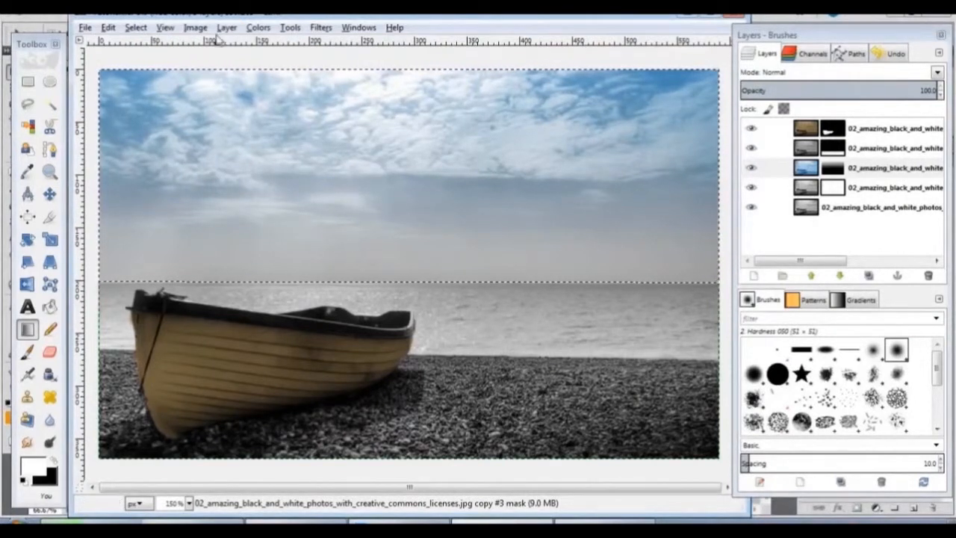
{"action": "left_click", "coordinate": [142, 30]}
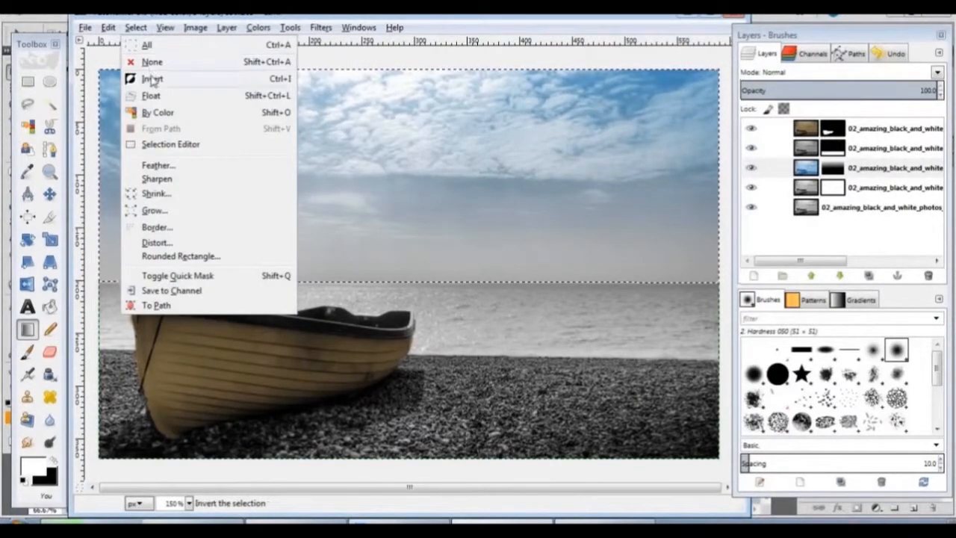
{"action": "left_click", "coordinate": [154, 65]}
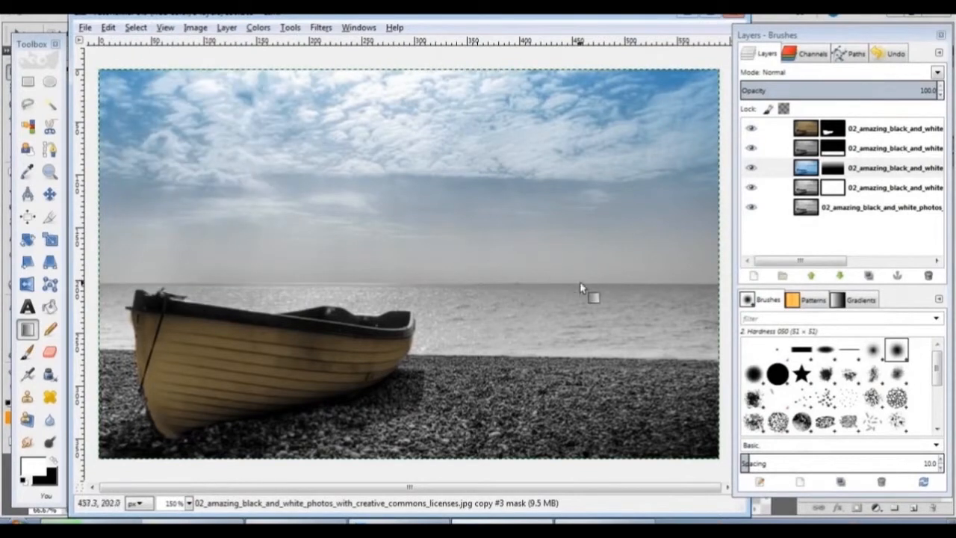
Step: Duplicate the black-and-white layer with the white mask directly below the light blue sky layer
{"action": "left_click", "coordinate": [856, 190]}
{"action": "right_click", "coordinate": [834, 187]}
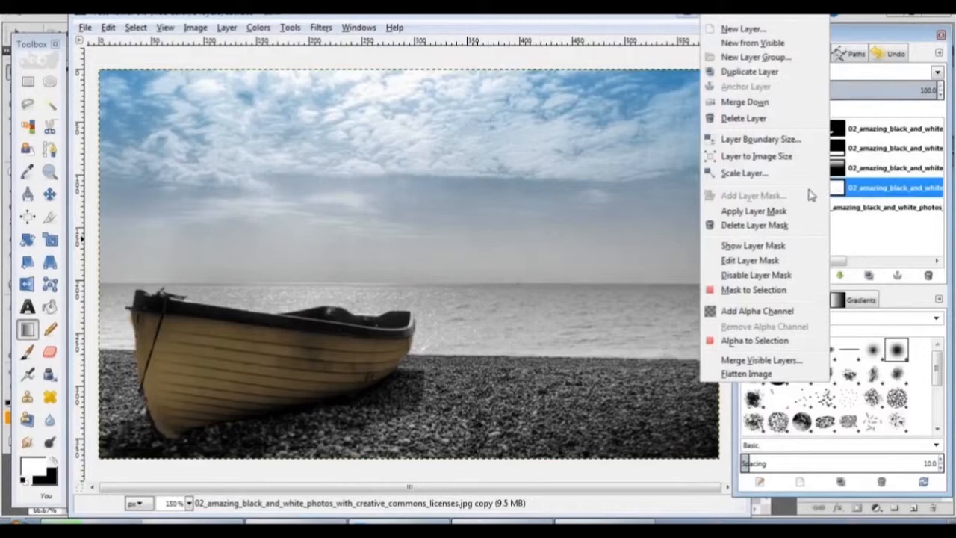
{"action": "left_click", "coordinate": [226, 27]}
{"action": "left_click", "coordinate": [268, 88]}
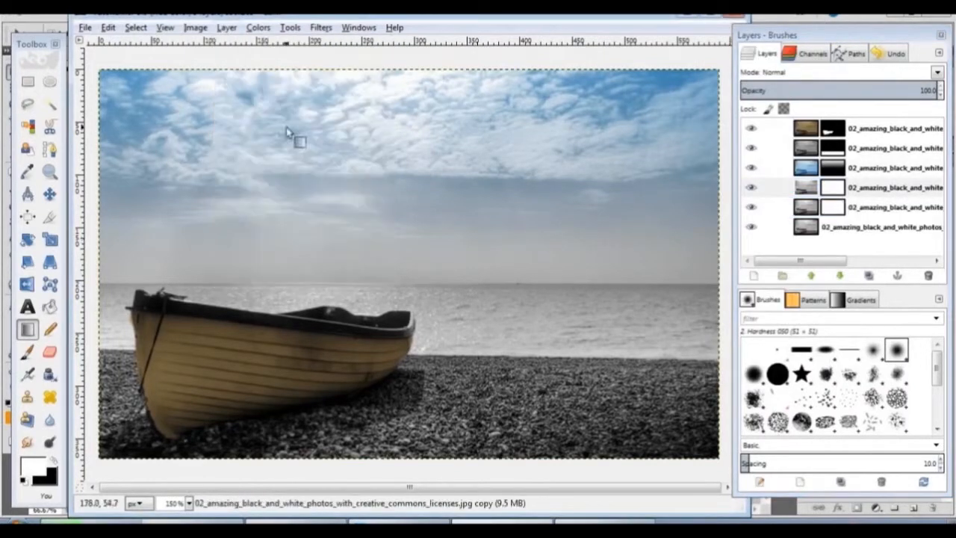
Step: Colorize the image of the new layer copy with hue 201, saturation 41 and lightness -32
{"action": "left_click", "coordinate": [804, 191]}
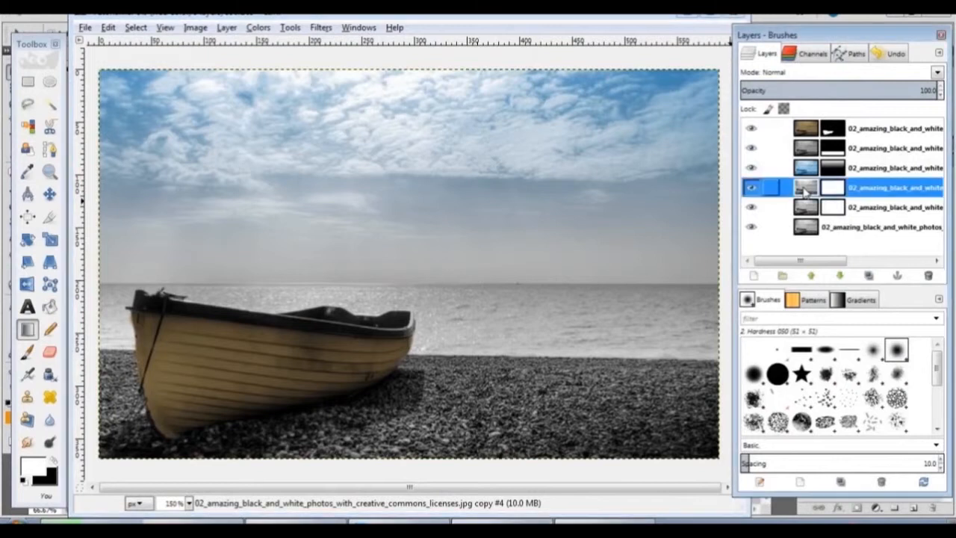
{"action": "left_click", "coordinate": [258, 28]}
{"action": "left_click", "coordinate": [290, 79]}
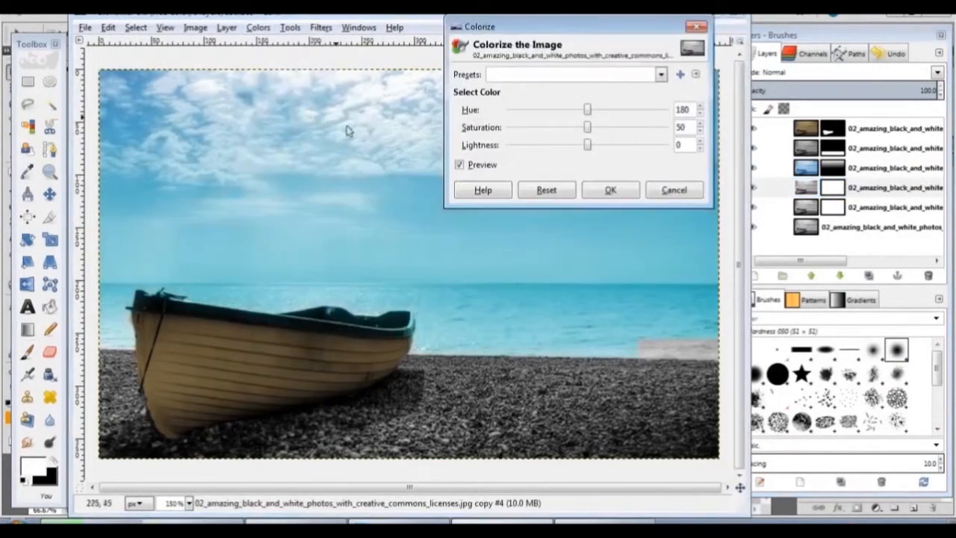
{"action": "left_click_drag", "start_coordinate": [587, 131], "coordinate": [590, 131]}
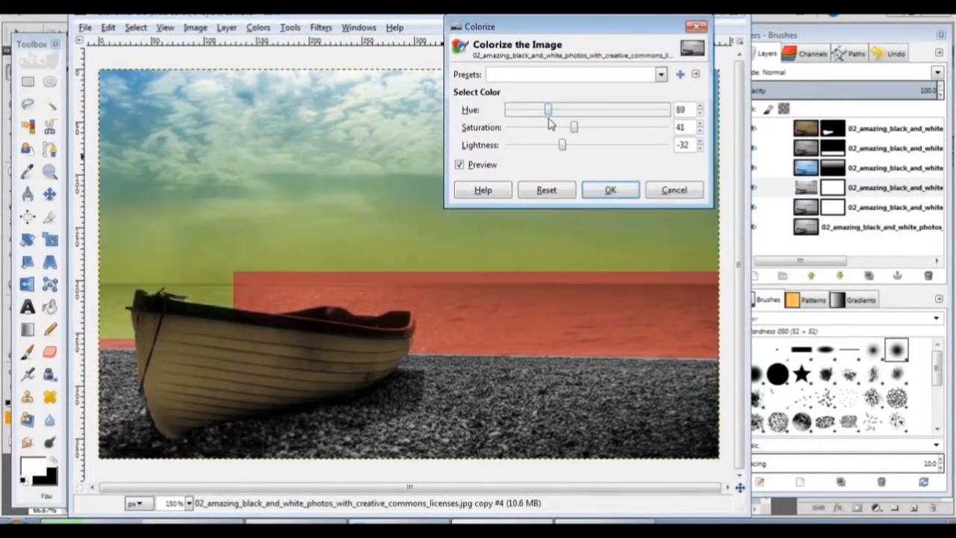
{"action": "left_click_drag", "start_coordinate": [548, 112], "coordinate": [601, 130]}
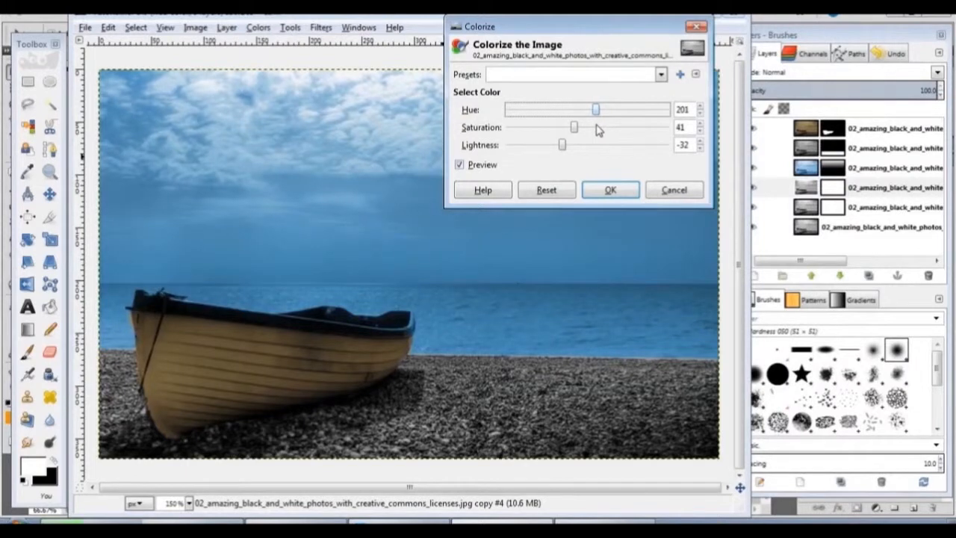
{"action": "left_click", "coordinate": [607, 191]}
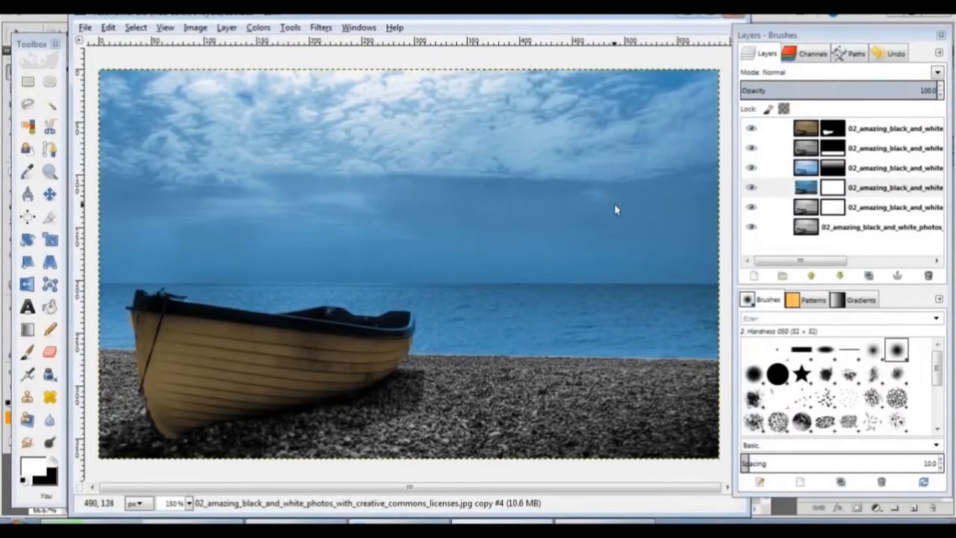
{"action": "left_click", "coordinate": [750, 190]}
{"action": "left_click", "coordinate": [751, 189]}
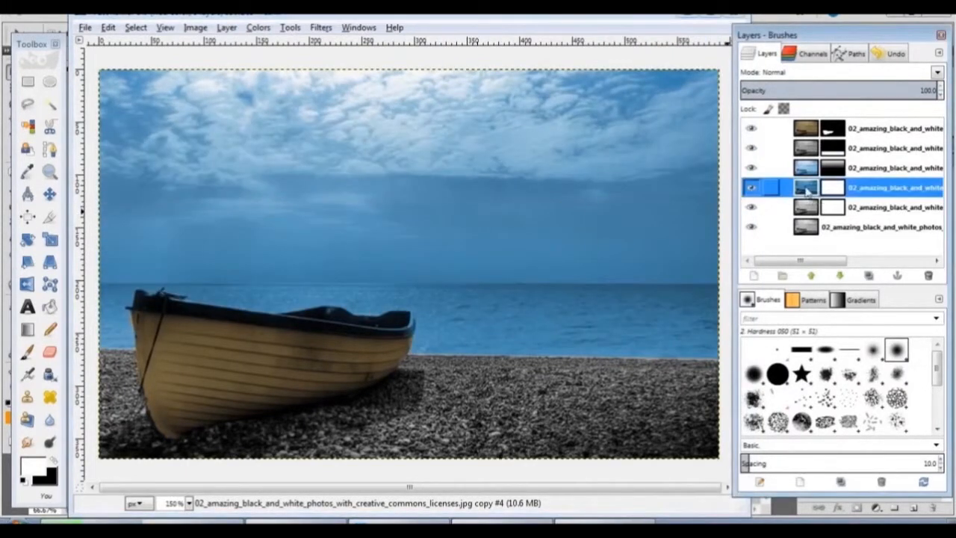
{"action": "left_click", "coordinate": [257, 27]}
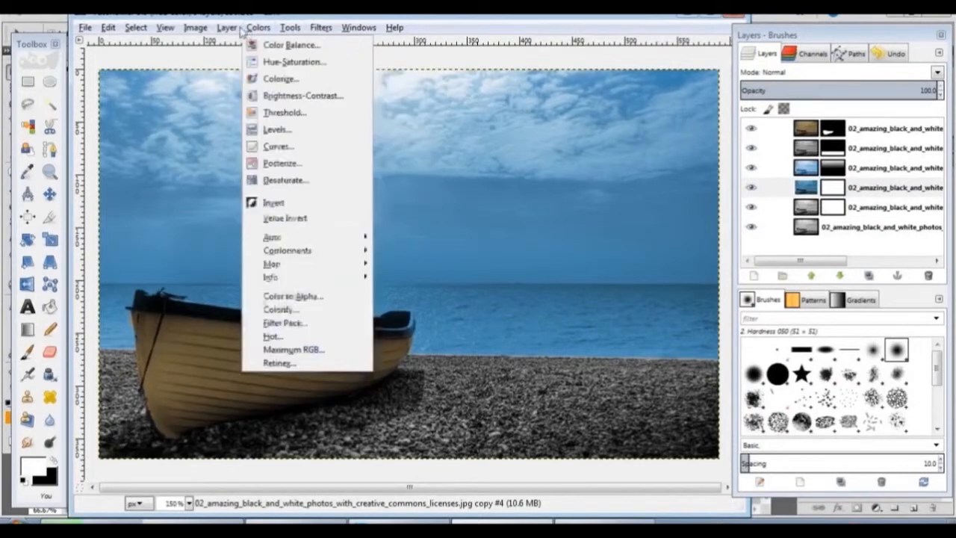
{"action": "mouse_move", "coordinate": [226, 27]}
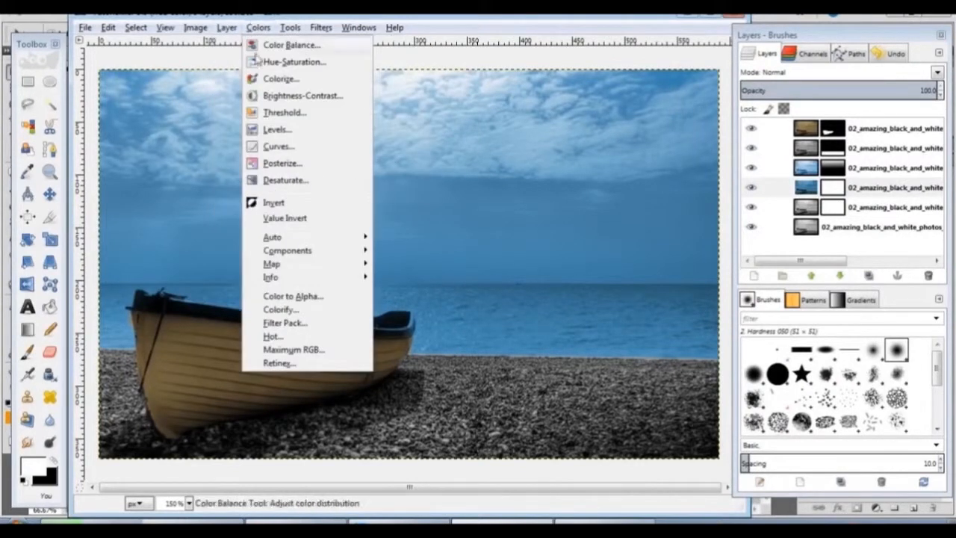
{"action": "left_click", "coordinate": [259, 200]}
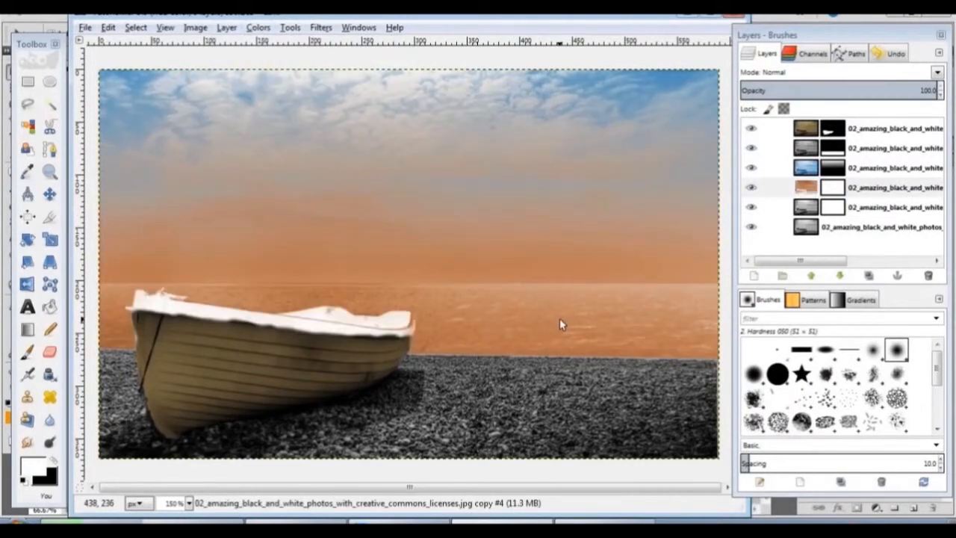
{"action": "key", "text": "ctrl+z"}
Step: Invert the white mask of the dark blue layer copy to black
{"action": "left_click", "coordinate": [833, 187]}
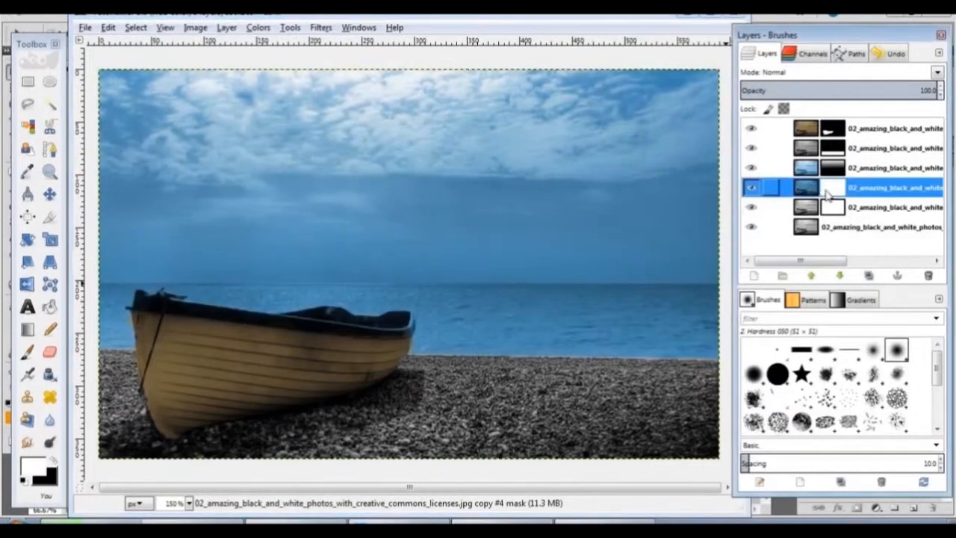
{"action": "left_click", "coordinate": [258, 28]}
{"action": "left_click", "coordinate": [272, 202]}
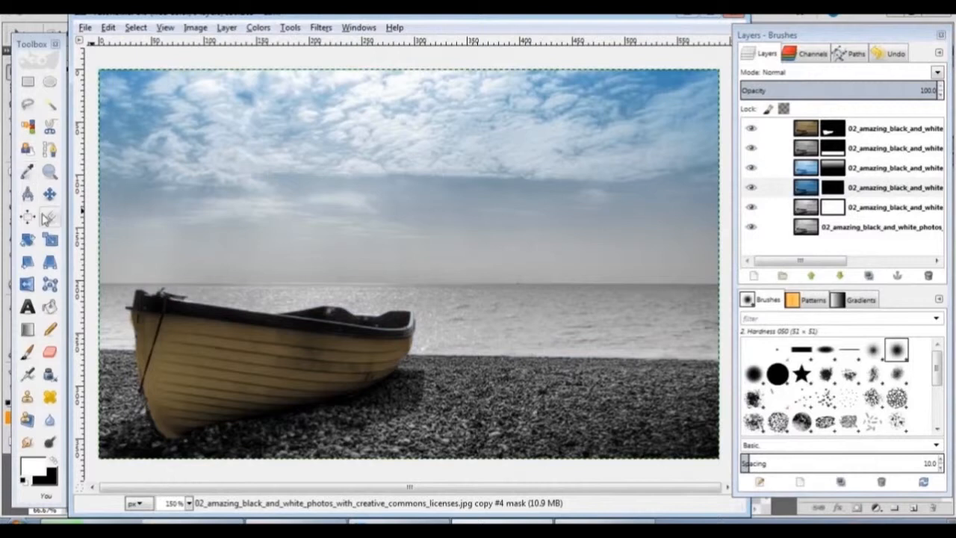
Step: Outline the sky and sea down to the shoreline with a closed polygonal Free Select selection
{"action": "left_click", "coordinate": [30, 84]}
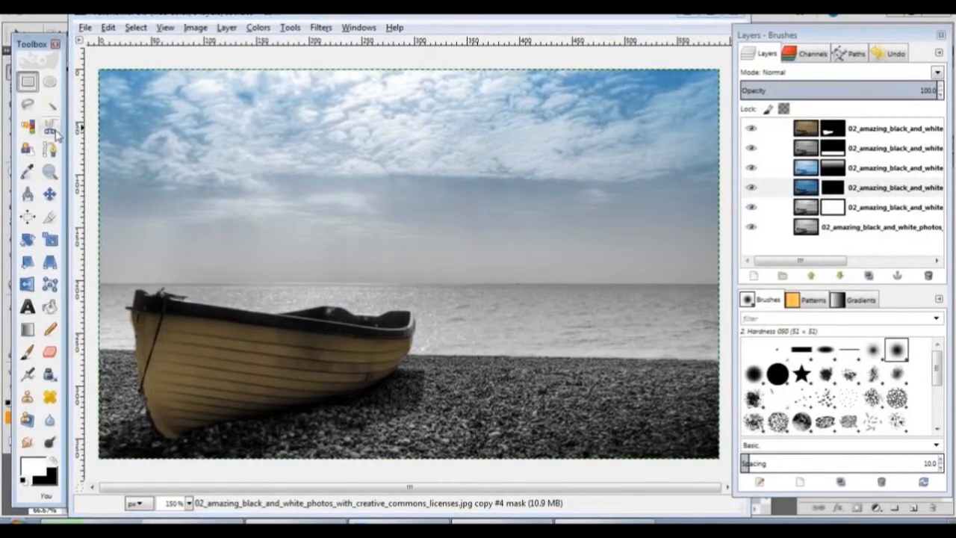
{"action": "left_click", "coordinate": [28, 104]}
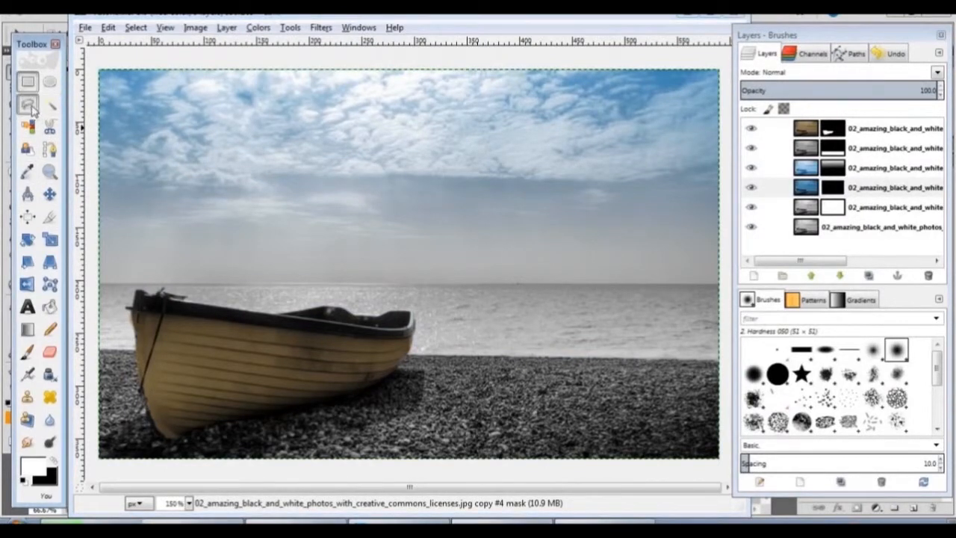
{"action": "left_click", "coordinate": [102, 72]}
{"action": "left_click", "coordinate": [98, 348]}
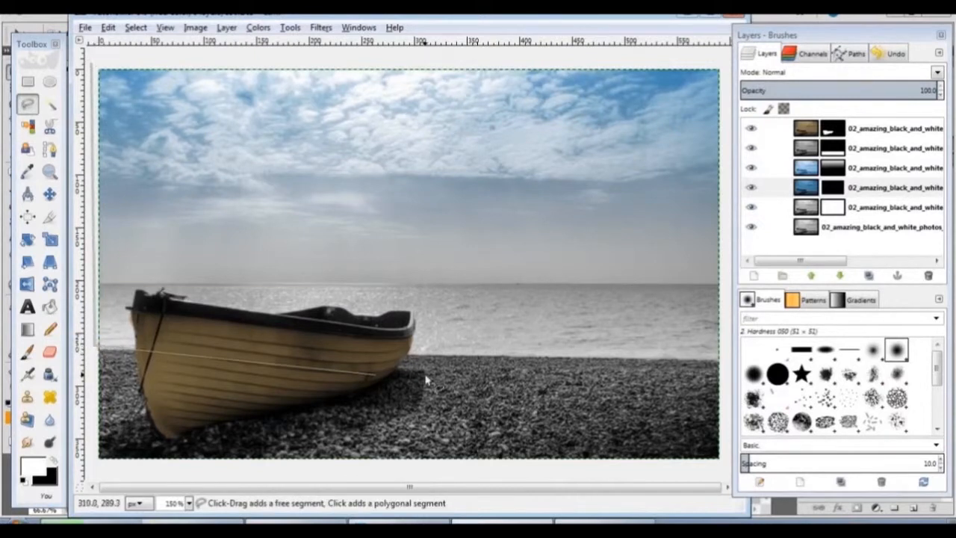
{"action": "left_click", "coordinate": [725, 360]}
{"action": "left_click", "coordinate": [723, 63]}
{"action": "left_click", "coordinate": [99, 69]}
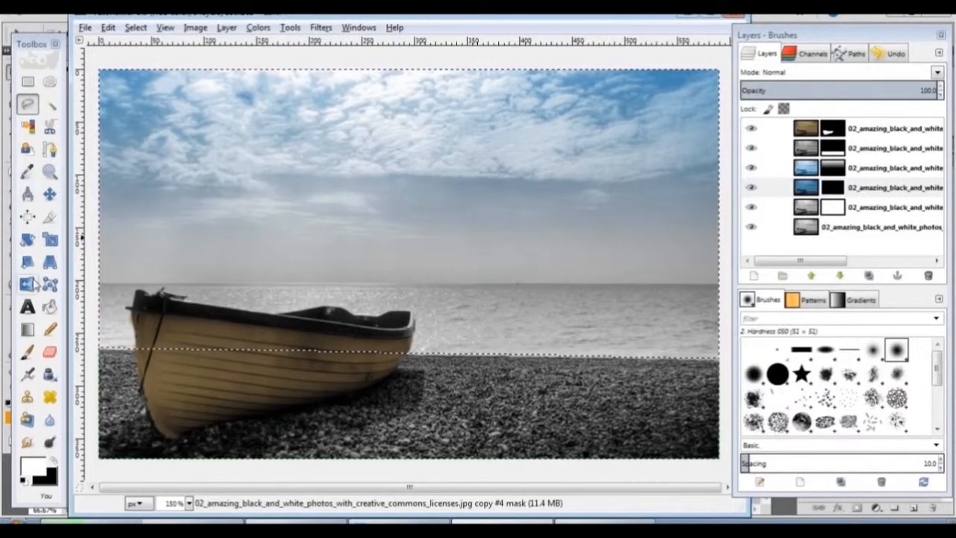
Step: Fill the selection on the mask with a white-to-black gradient from the shoreline up to the horizon, and clear the selection
{"action": "left_click", "coordinate": [28, 328]}
{"action": "left_click_drag", "start_coordinate": [424, 373], "coordinate": [421, 232]}
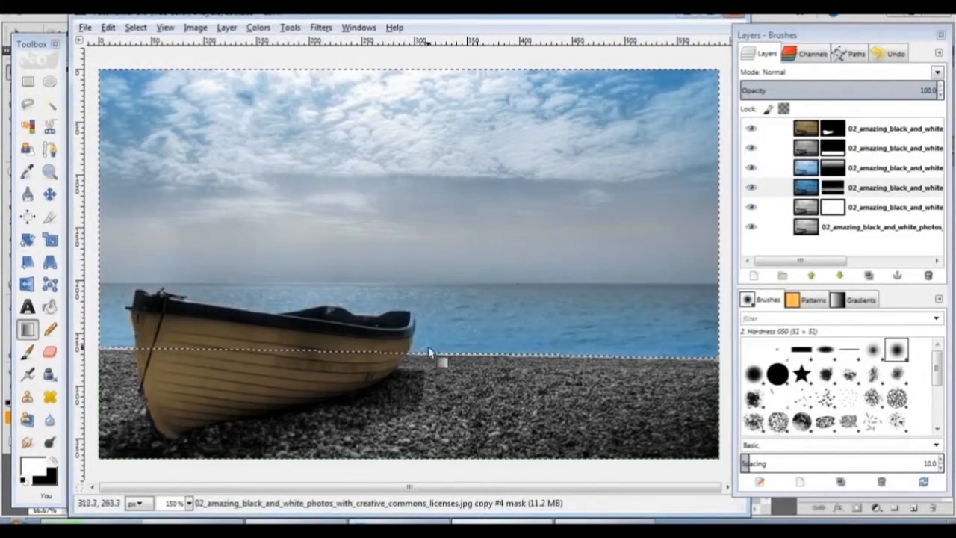
{"action": "key", "text": "ctrl+z"}
{"action": "left_click_drag", "start_coordinate": [433, 360], "coordinate": [438, 275]}
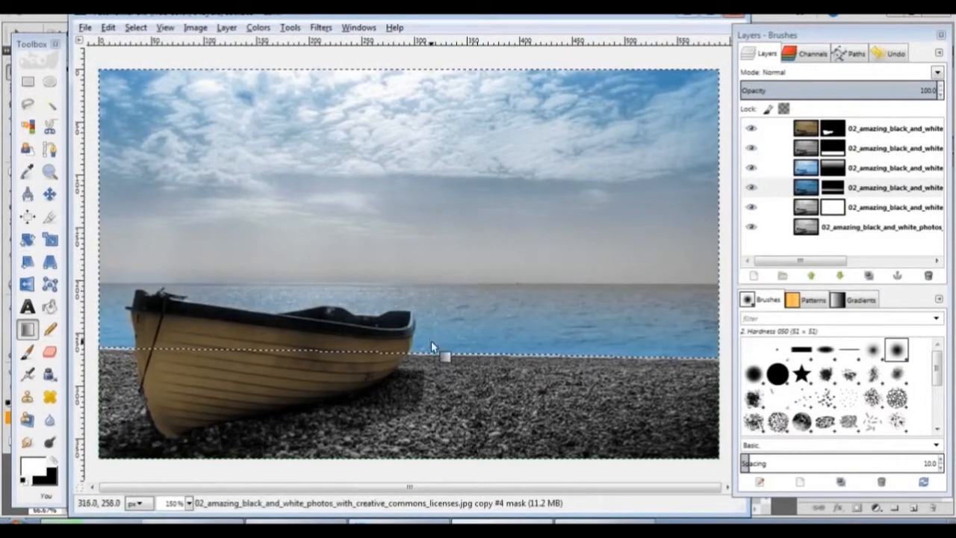
{"action": "key", "text": "ctrl+z"}
{"action": "left_click_drag", "start_coordinate": [442, 356], "coordinate": [434, 283]}
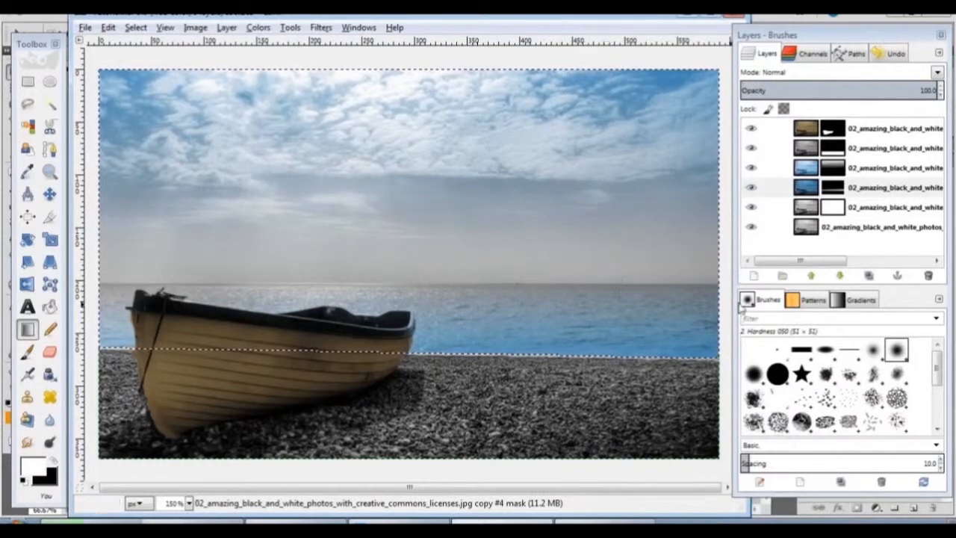
{"action": "left_click", "coordinate": [135, 27]}
{"action": "left_click", "coordinate": [153, 63]}
Step: Colorize the image of the remaining black-and-white layer with the white mask in a yellow hue
{"action": "left_click", "coordinate": [49, 171]}
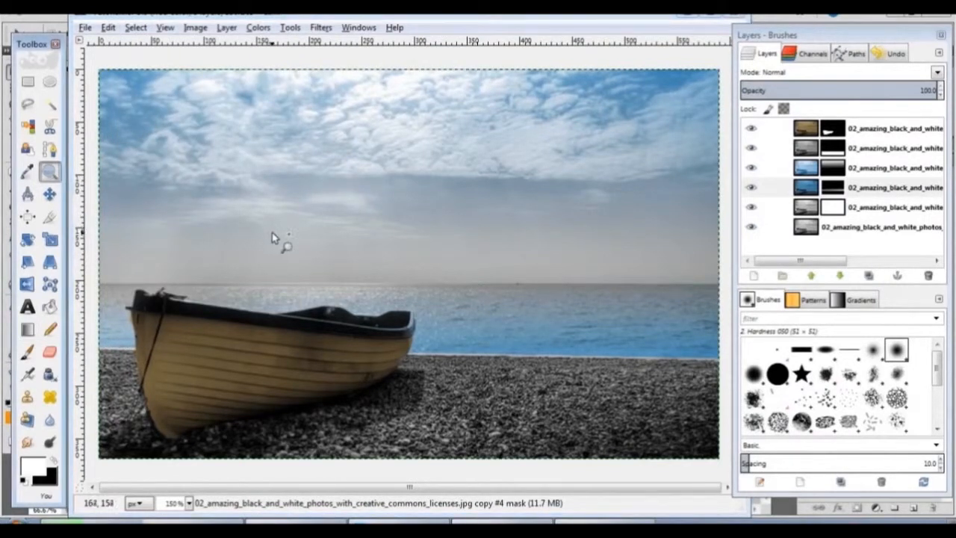
{"action": "left_click", "coordinate": [286, 247], "text": "ctrl"}
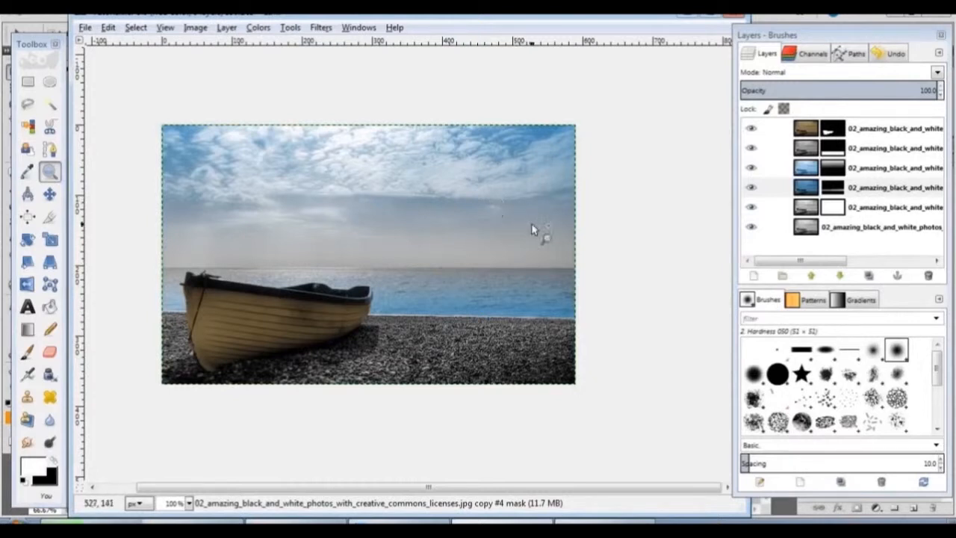
{"action": "left_click", "coordinate": [752, 212]}
{"action": "left_click", "coordinate": [752, 210]}
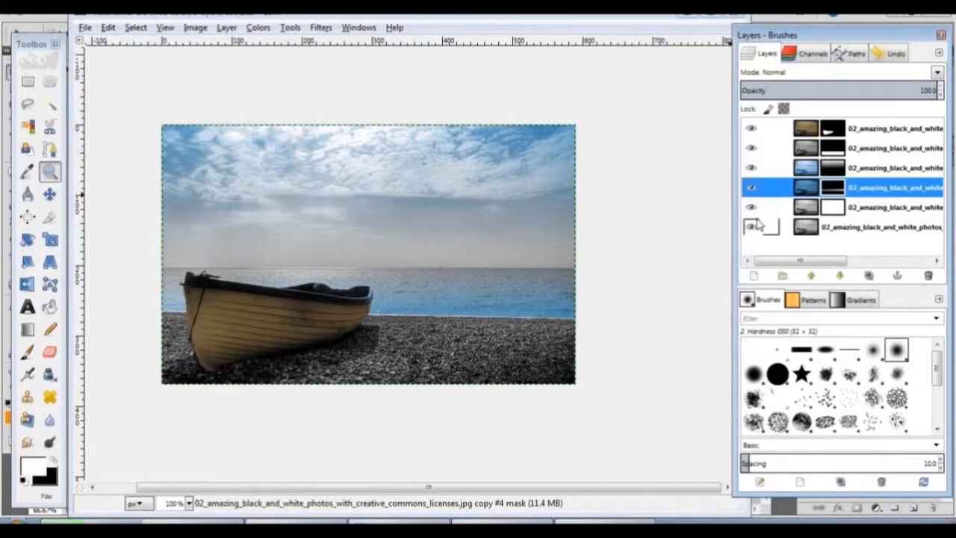
{"action": "left_click", "coordinate": [806, 211]}
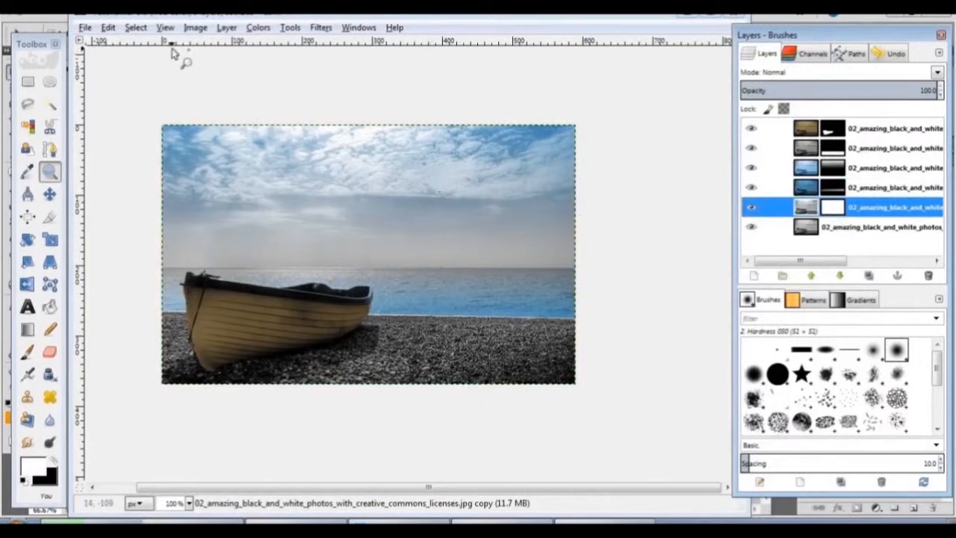
{"action": "left_click", "coordinate": [257, 28]}
{"action": "left_click", "coordinate": [281, 80]}
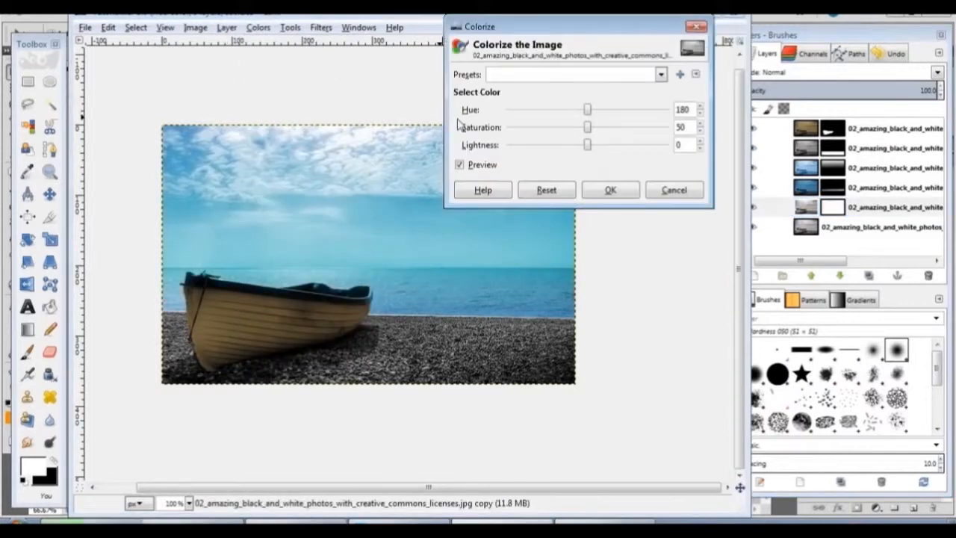
{"action": "left_click_drag", "start_coordinate": [589, 112], "coordinate": [535, 103]}
{"action": "left_click", "coordinate": [610, 190]}
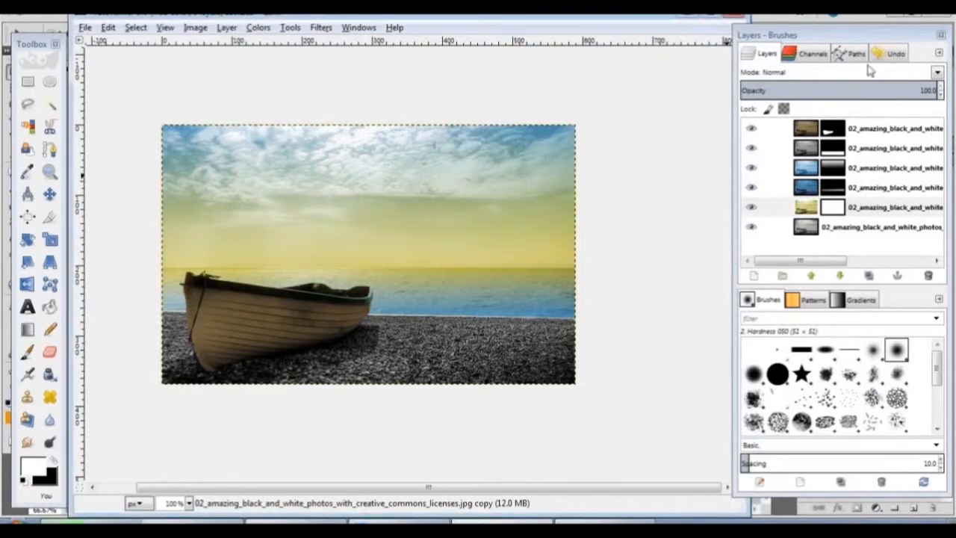
Step: Set the yellow layer's blend mode to Burn and its opacity to 42
{"action": "left_click", "coordinate": [937, 73]}
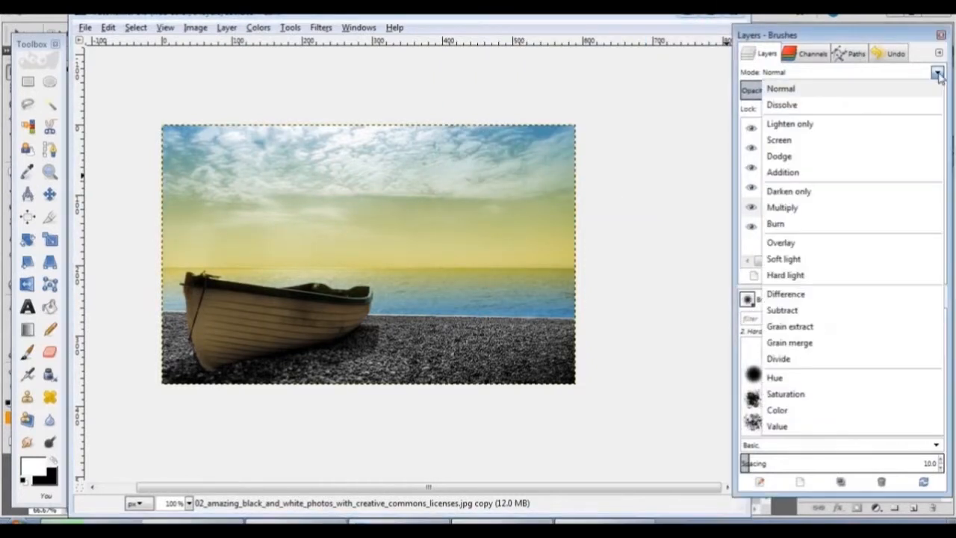
{"action": "left_click", "coordinate": [790, 140]}
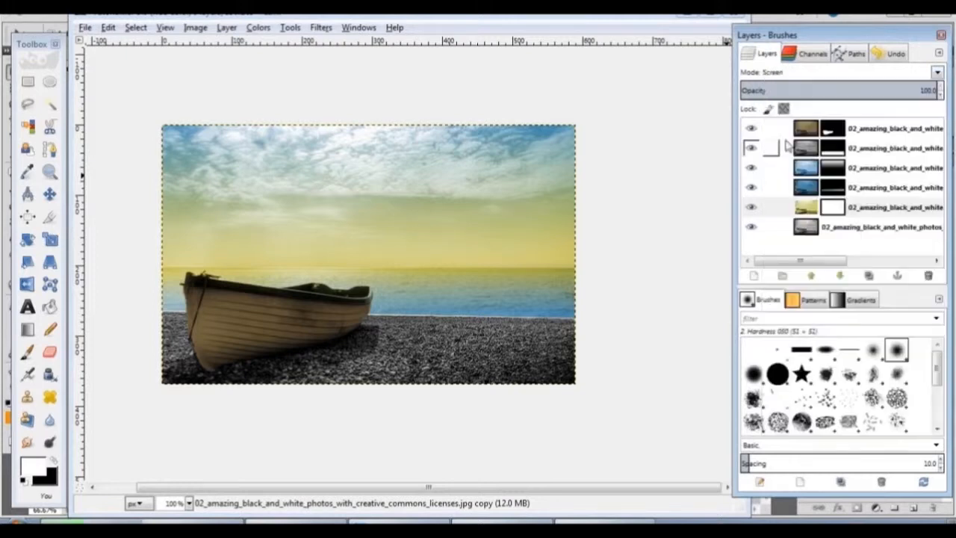
{"action": "key", "text": "Down"}
{"action": "key", "text": "Down"}
{"action": "key", "text": "Down"}
{"action": "key", "text": "Down"}
{"action": "key", "text": "Down"}
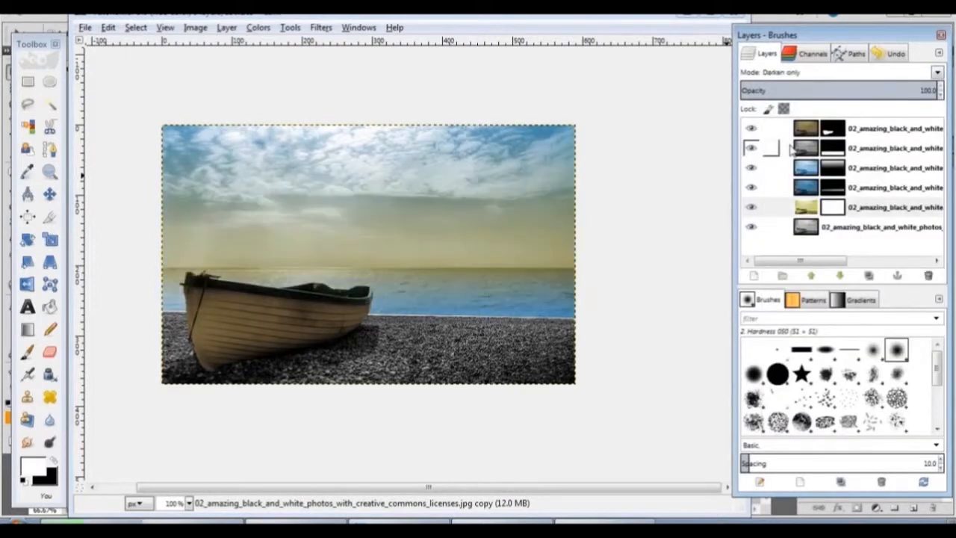
{"action": "key", "text": "Down"}
{"action": "key", "text": "Up"}
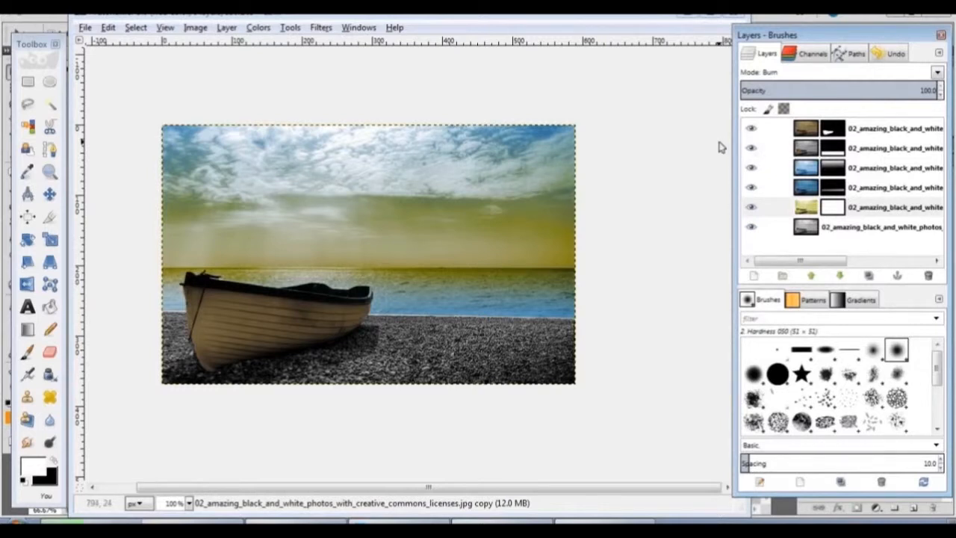
{"action": "left_click_drag", "start_coordinate": [868, 91], "coordinate": [811, 90]}
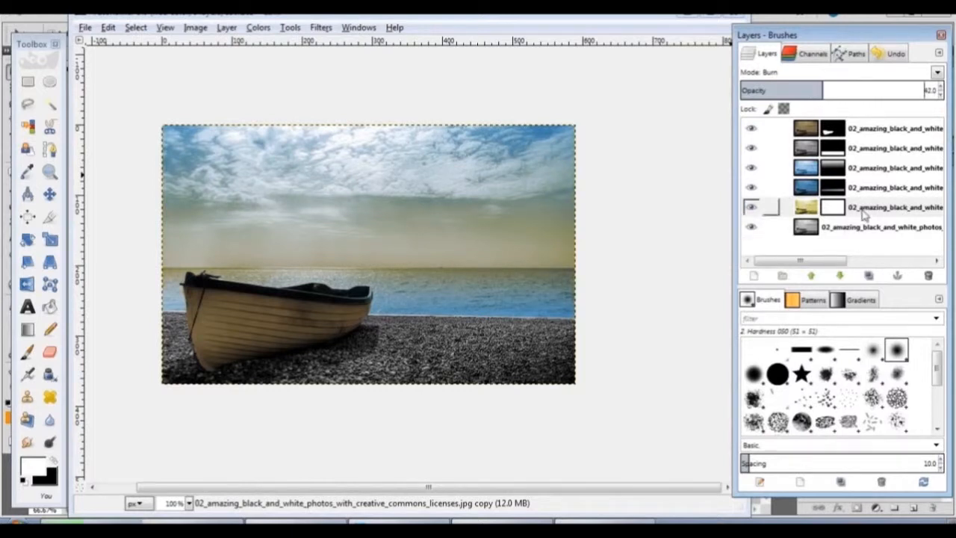
{"action": "left_click", "coordinate": [771, 208]}
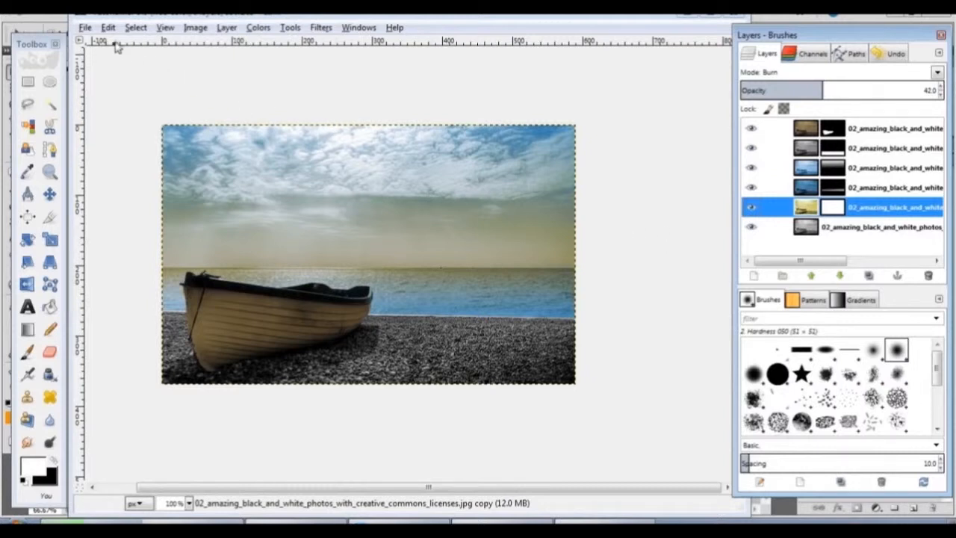
Step: Start saving the image under a new name as an XCF file
{"action": "left_click", "coordinate": [85, 28]}
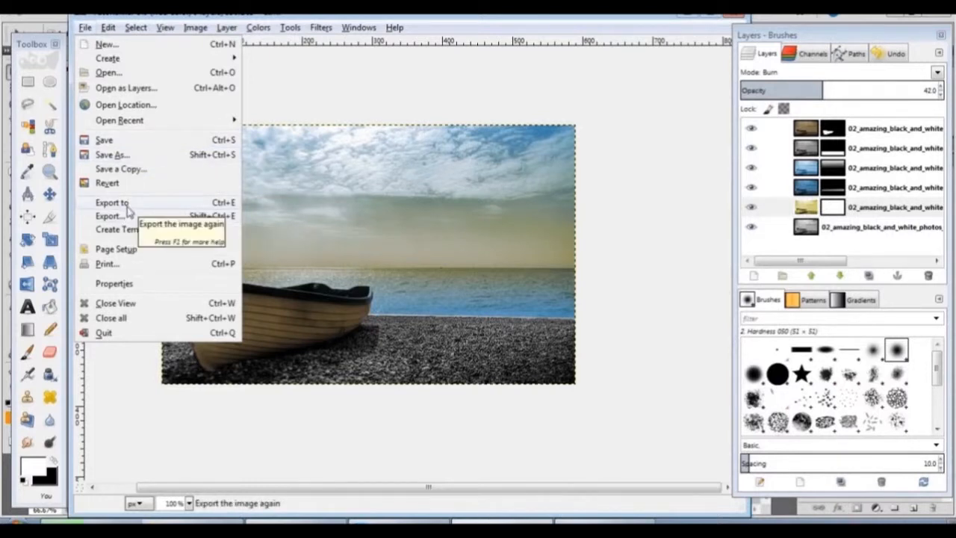
{"action": "left_click", "coordinate": [119, 155]}
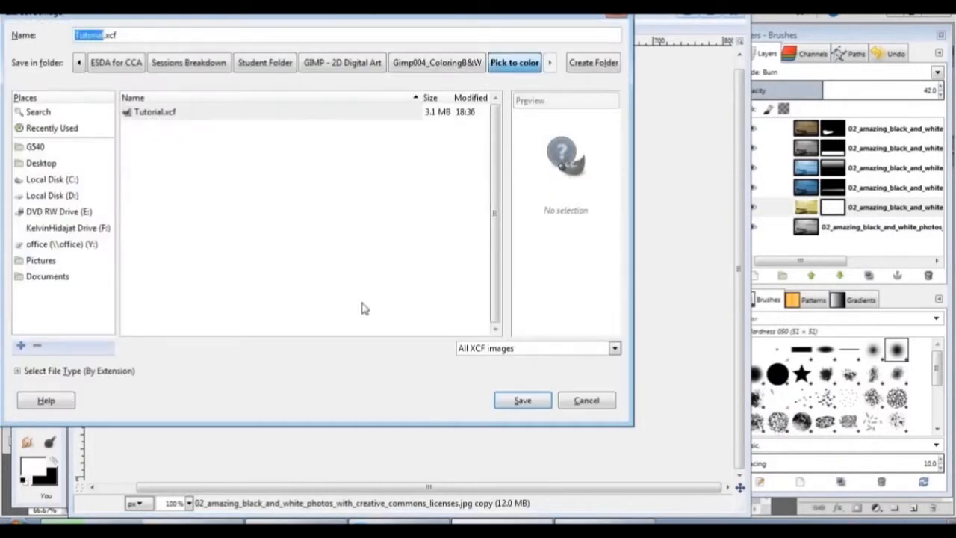